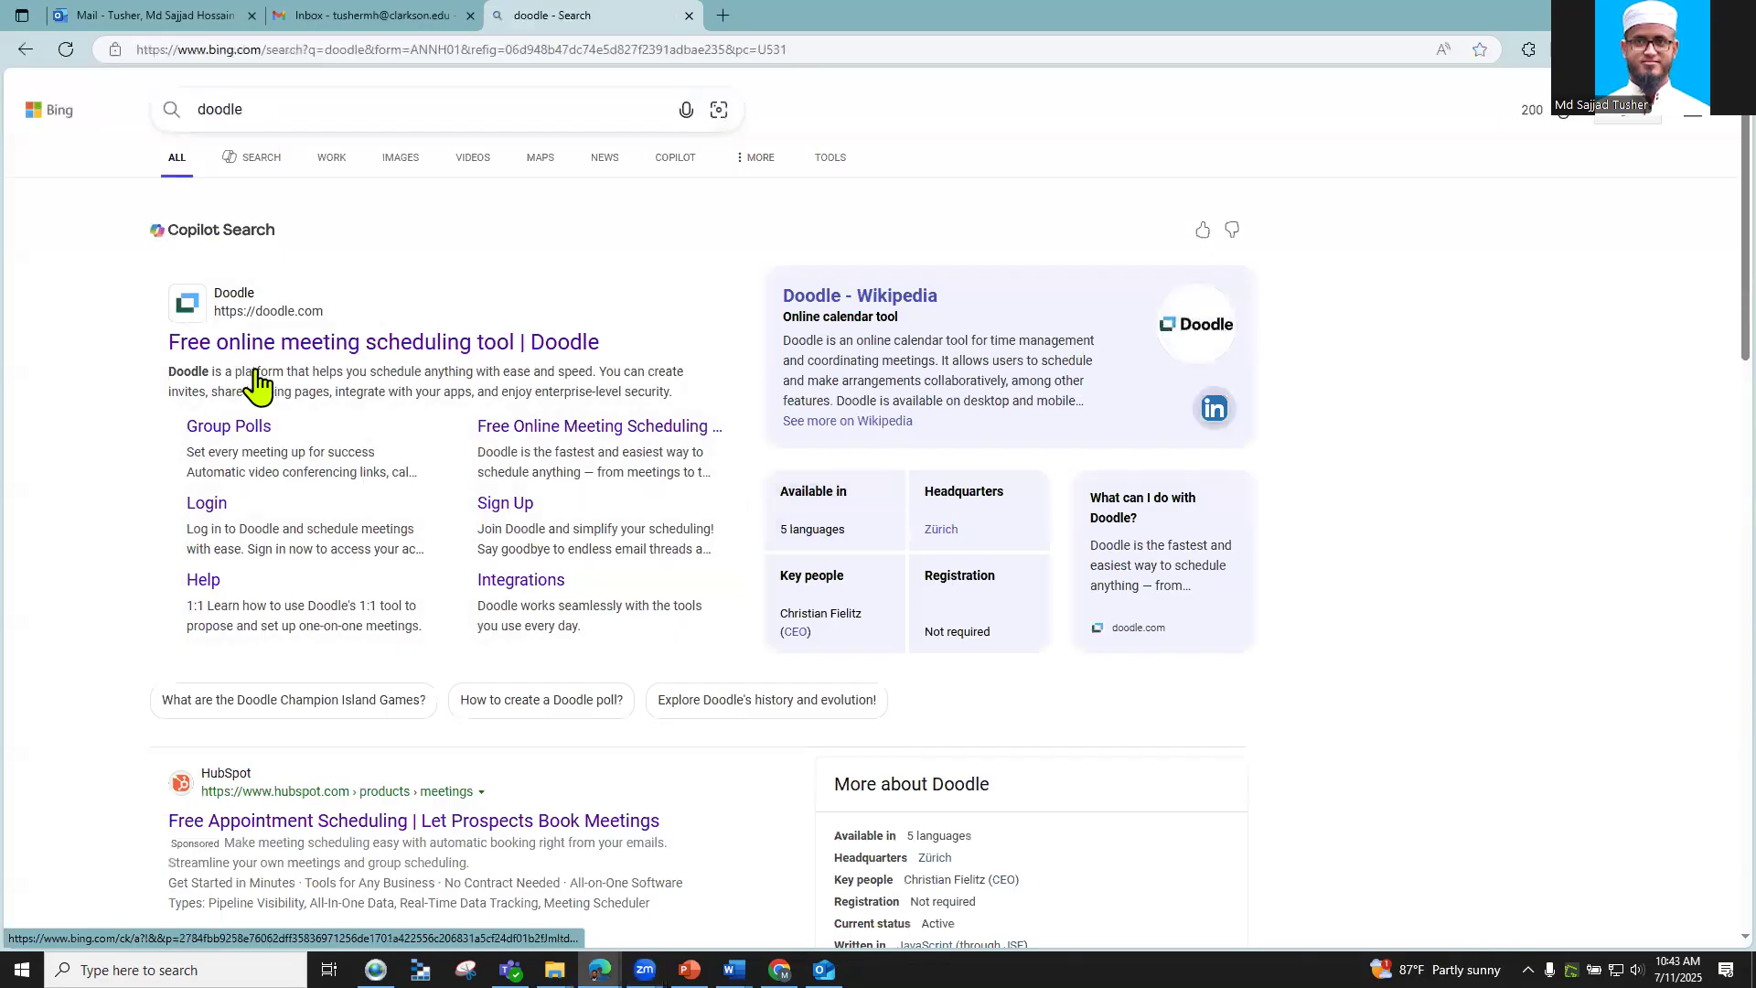
# Step: Open the 'Free online meeting scheduling tool | Doodle' result from the Bing search
pyautogui.click(293, 354)
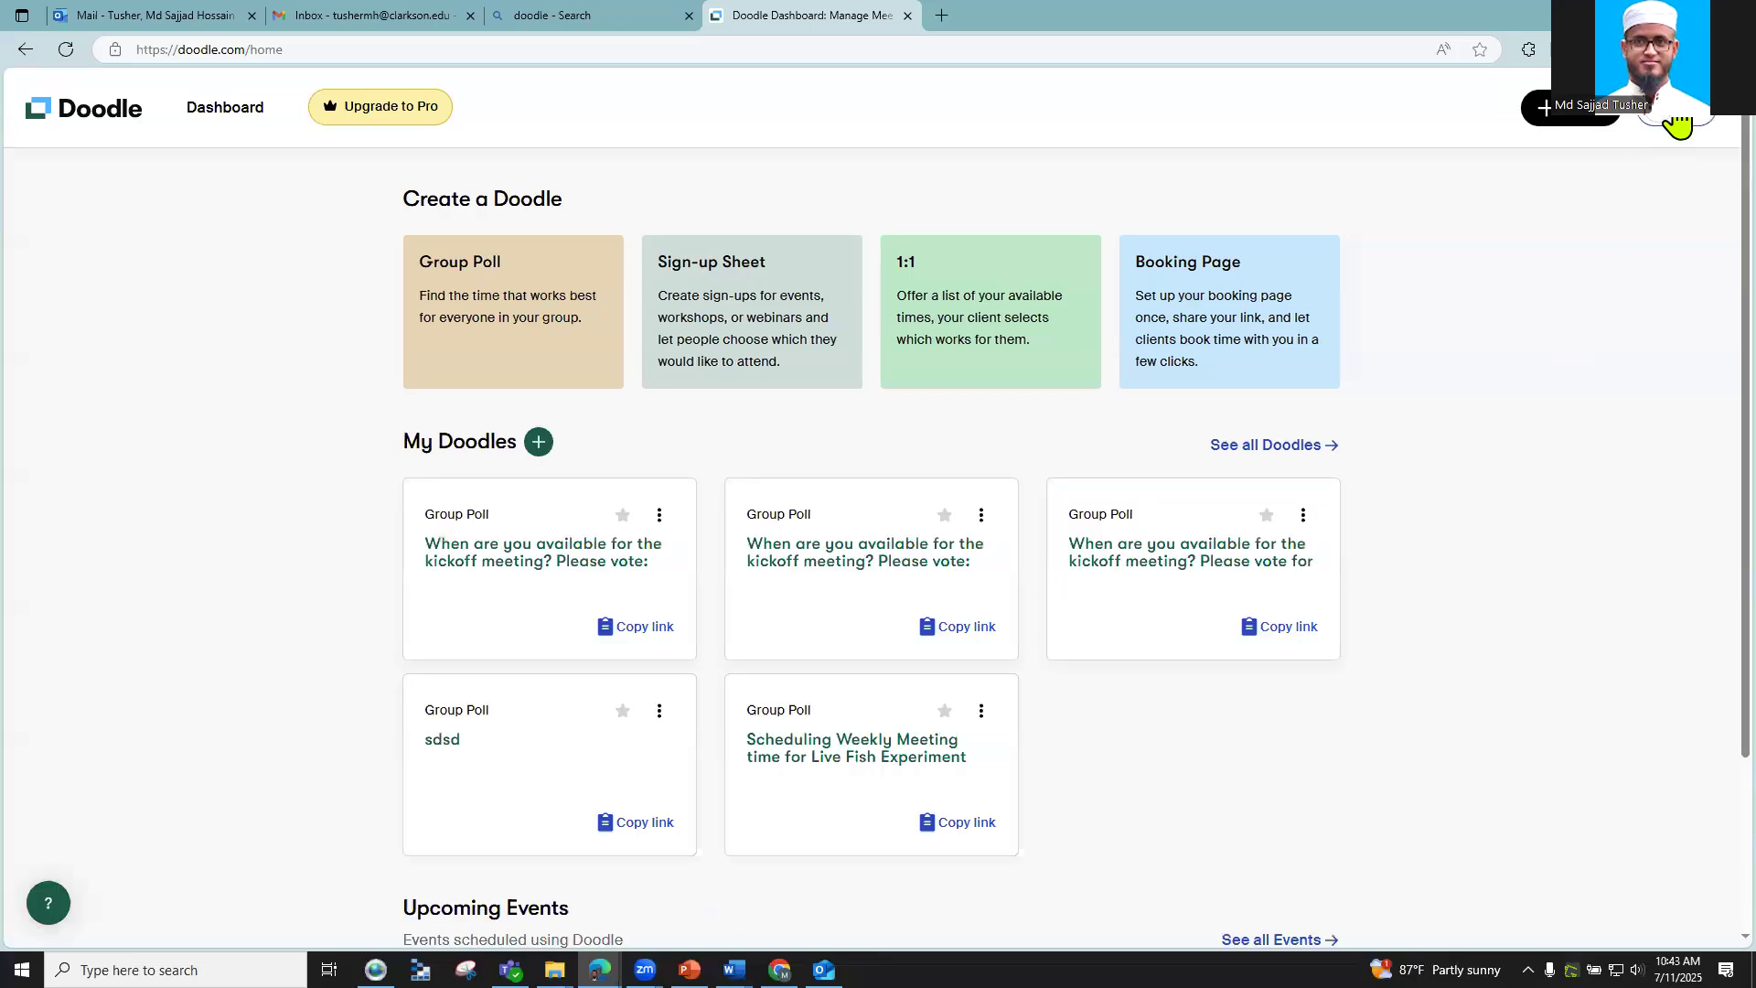
# Step: Log out of Doodle, sign back in with the first Google account, and start a new Group Poll
pyautogui.click(1676, 116)
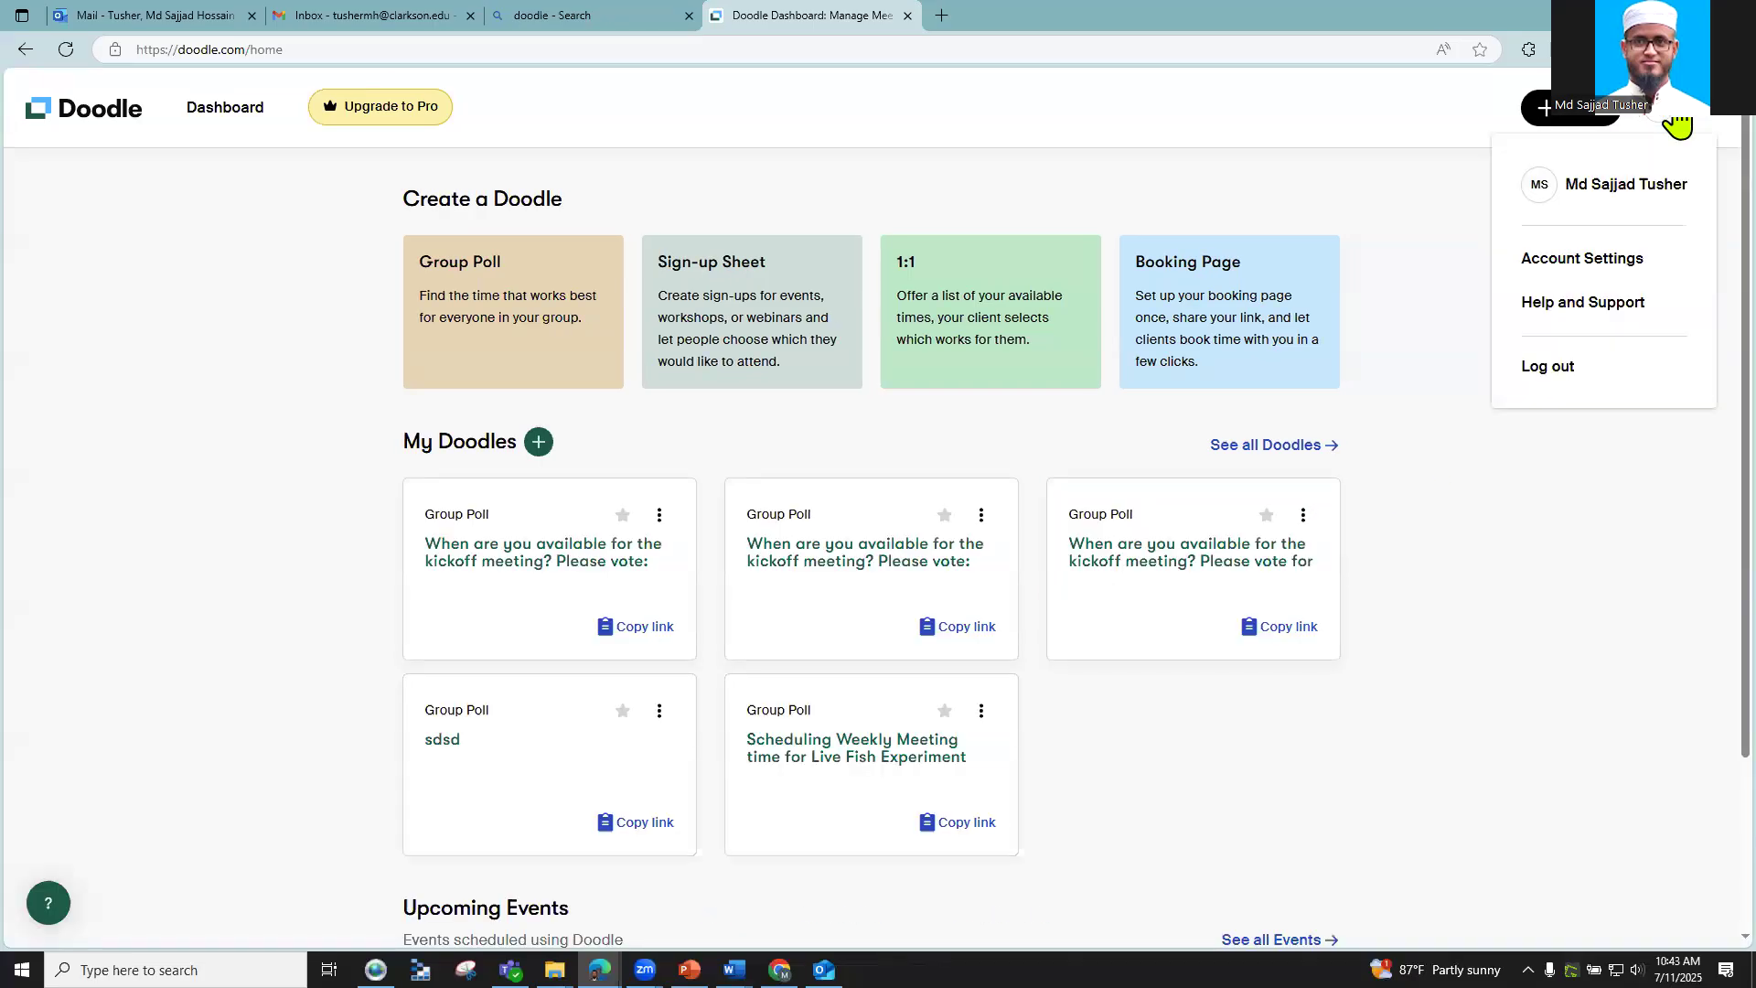
pyautogui.click(1526, 377)
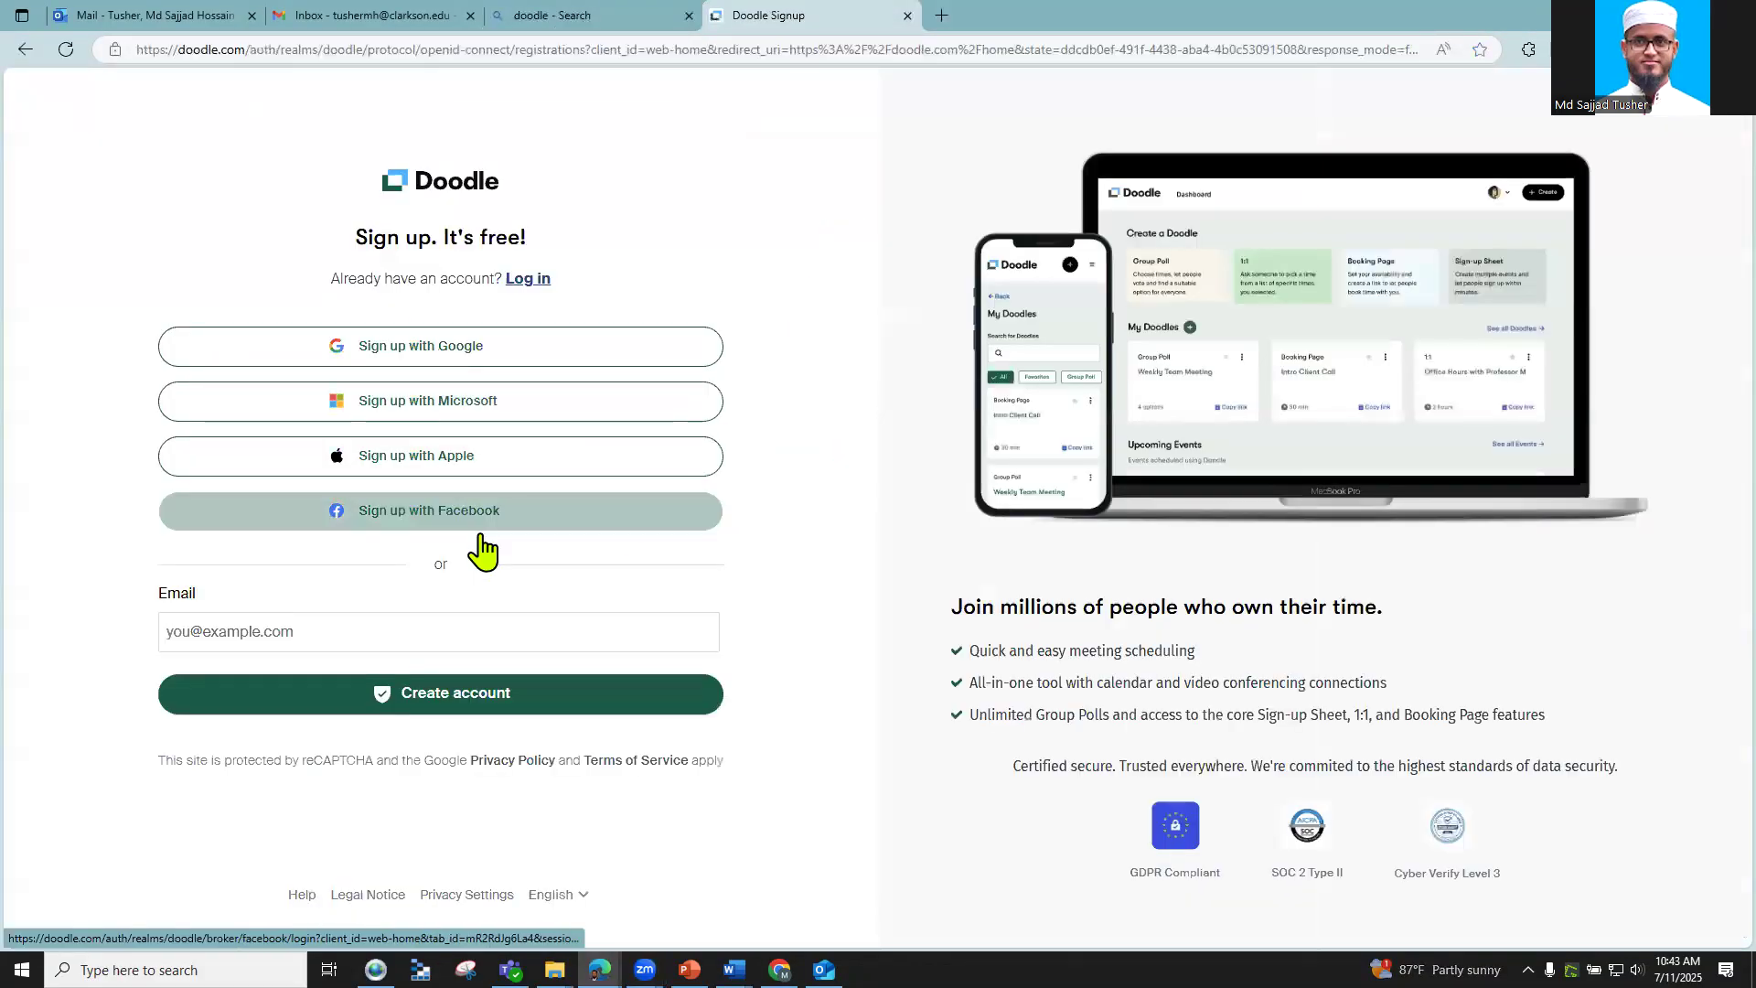
pyautogui.click(387, 631)
pyautogui.click(59, 662)
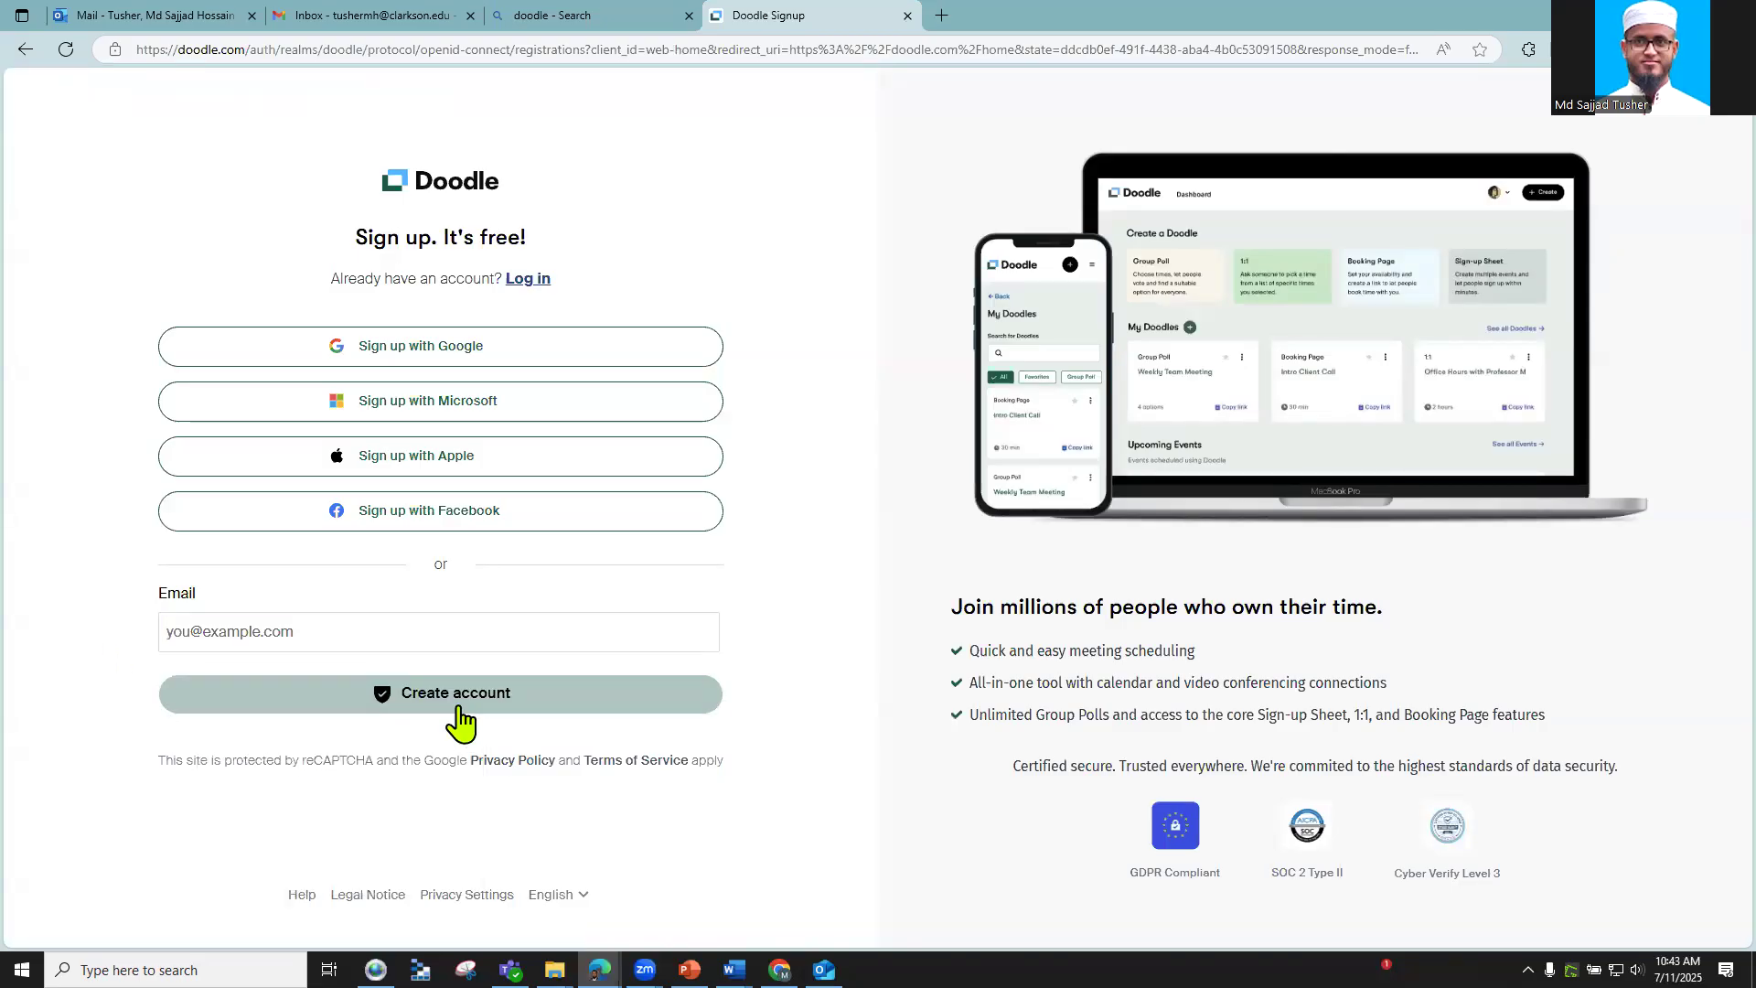
pyautogui.click(439, 353)
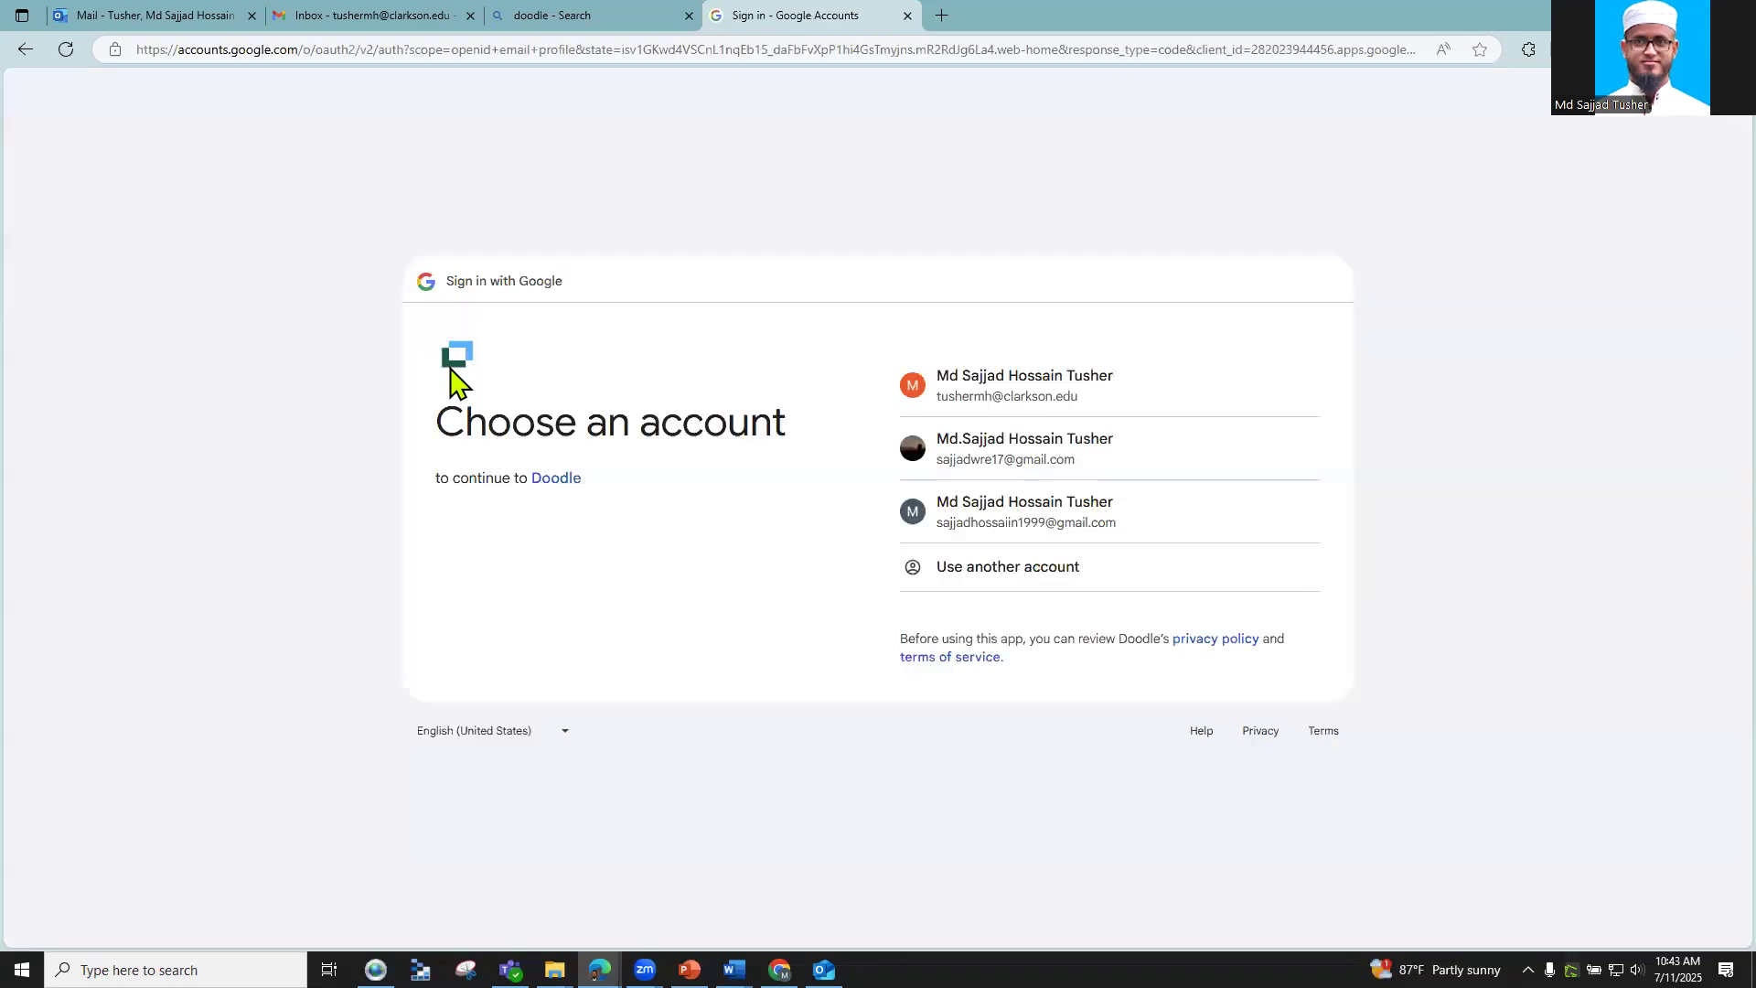
pyautogui.click(1027, 383)
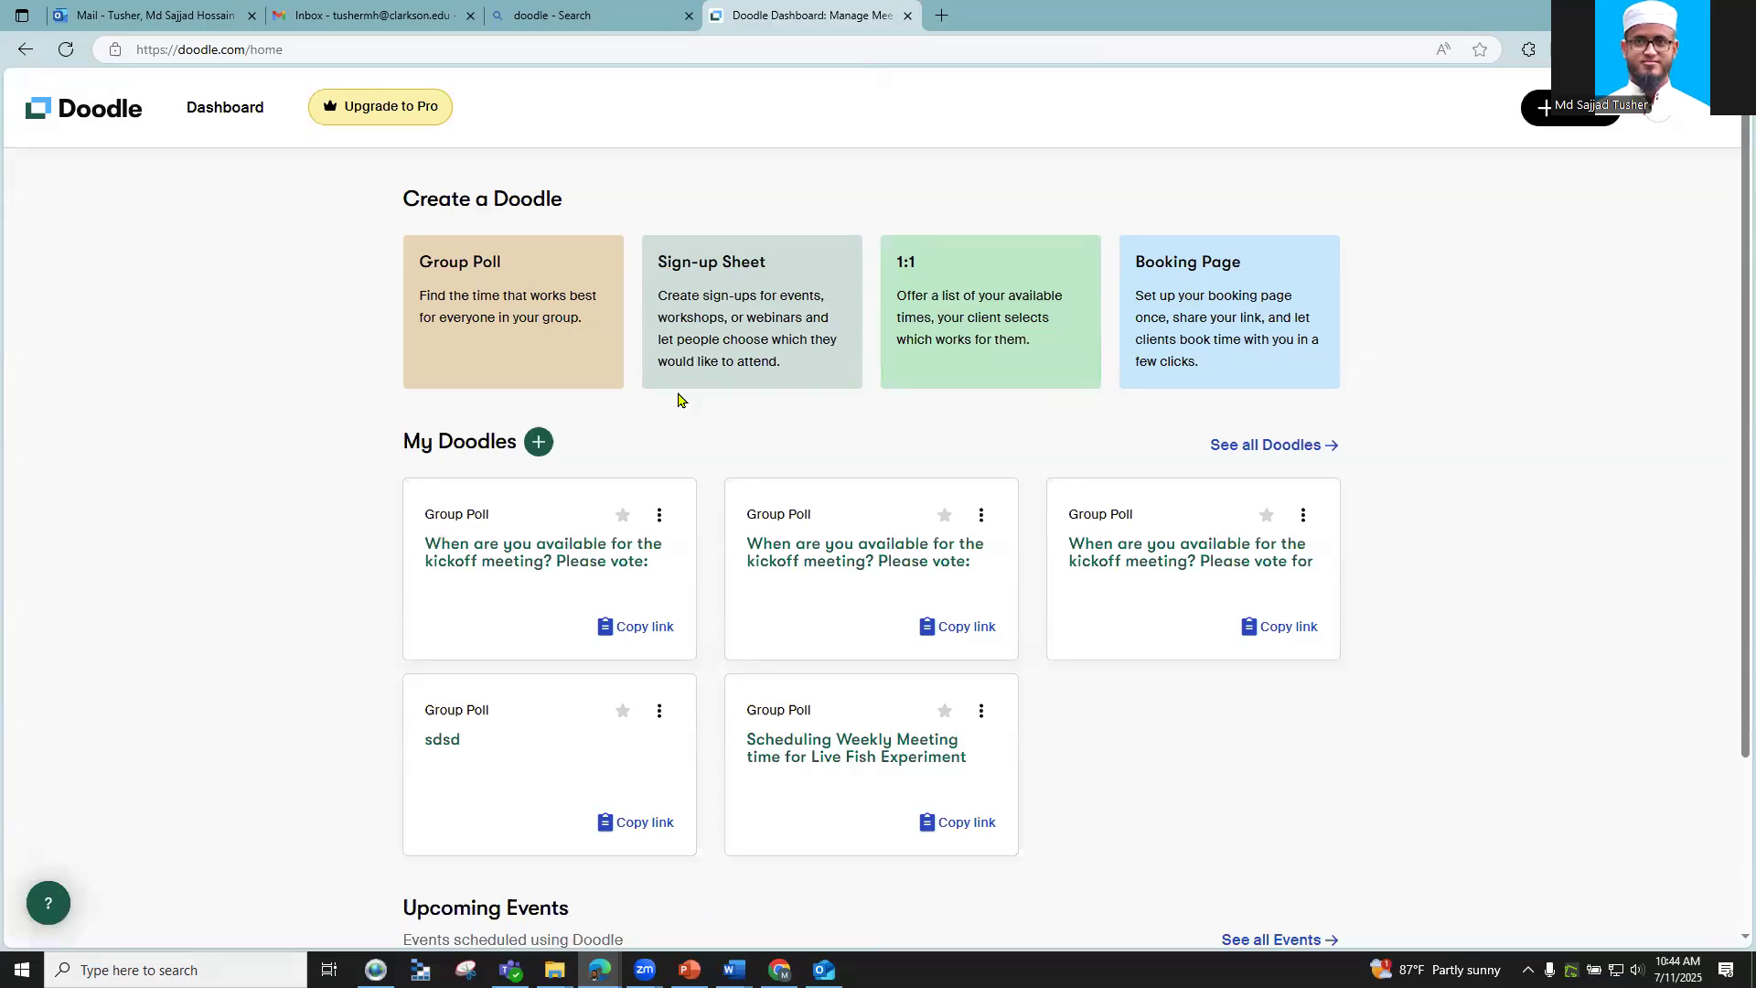
pyautogui.click(473, 309)
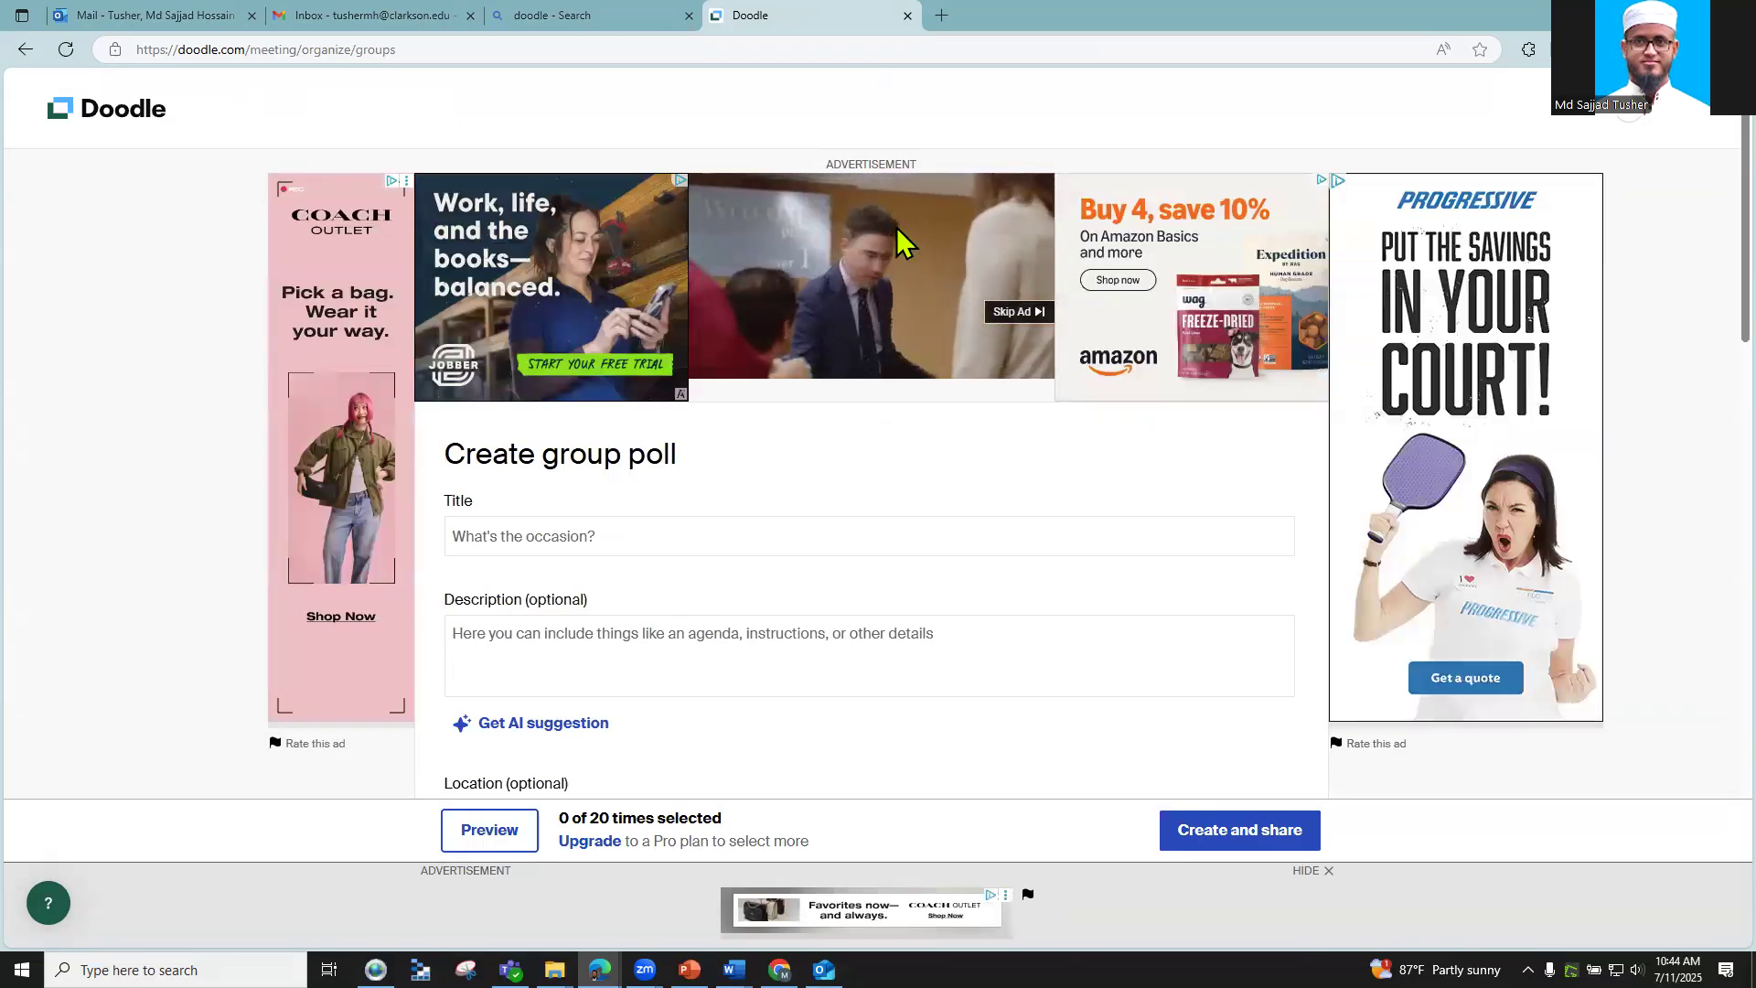
# Step: Place the cursor in the empty Title field of the new group poll form
pyautogui.click(554, 531)
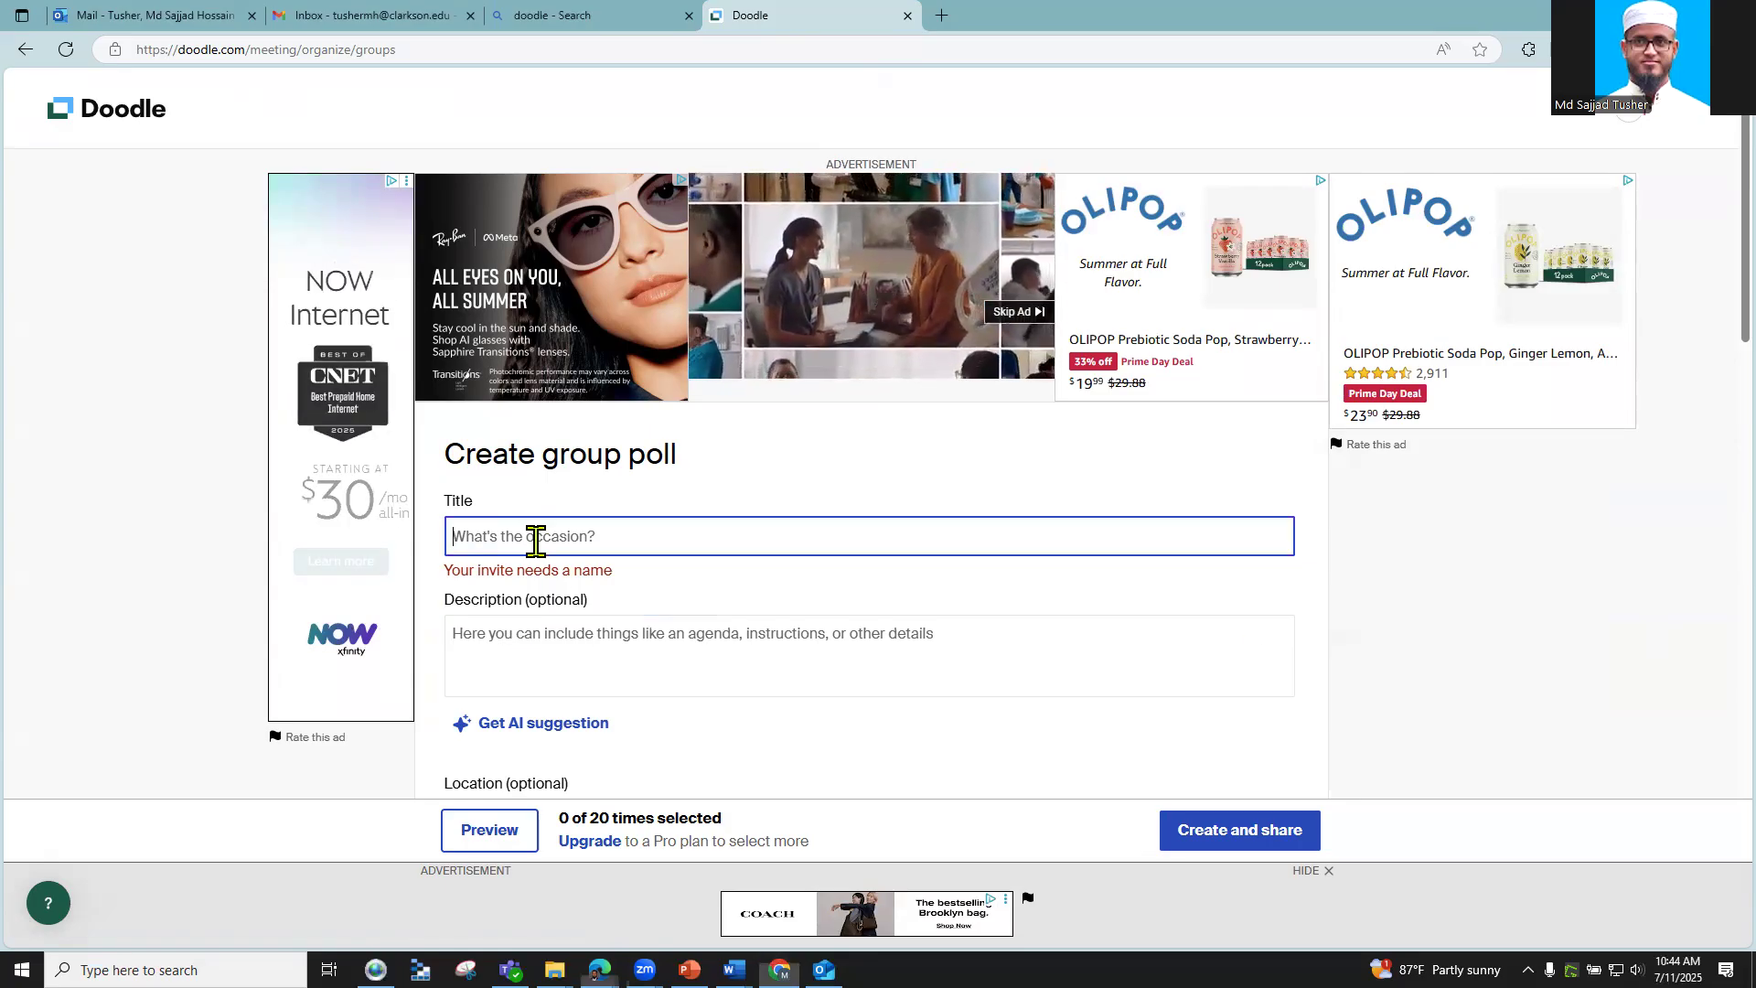
# Step: Title the poll 'Kick-off meeting for FM 150. Please Vote:', fixing the typos along the way
pyautogui.click(536, 540)
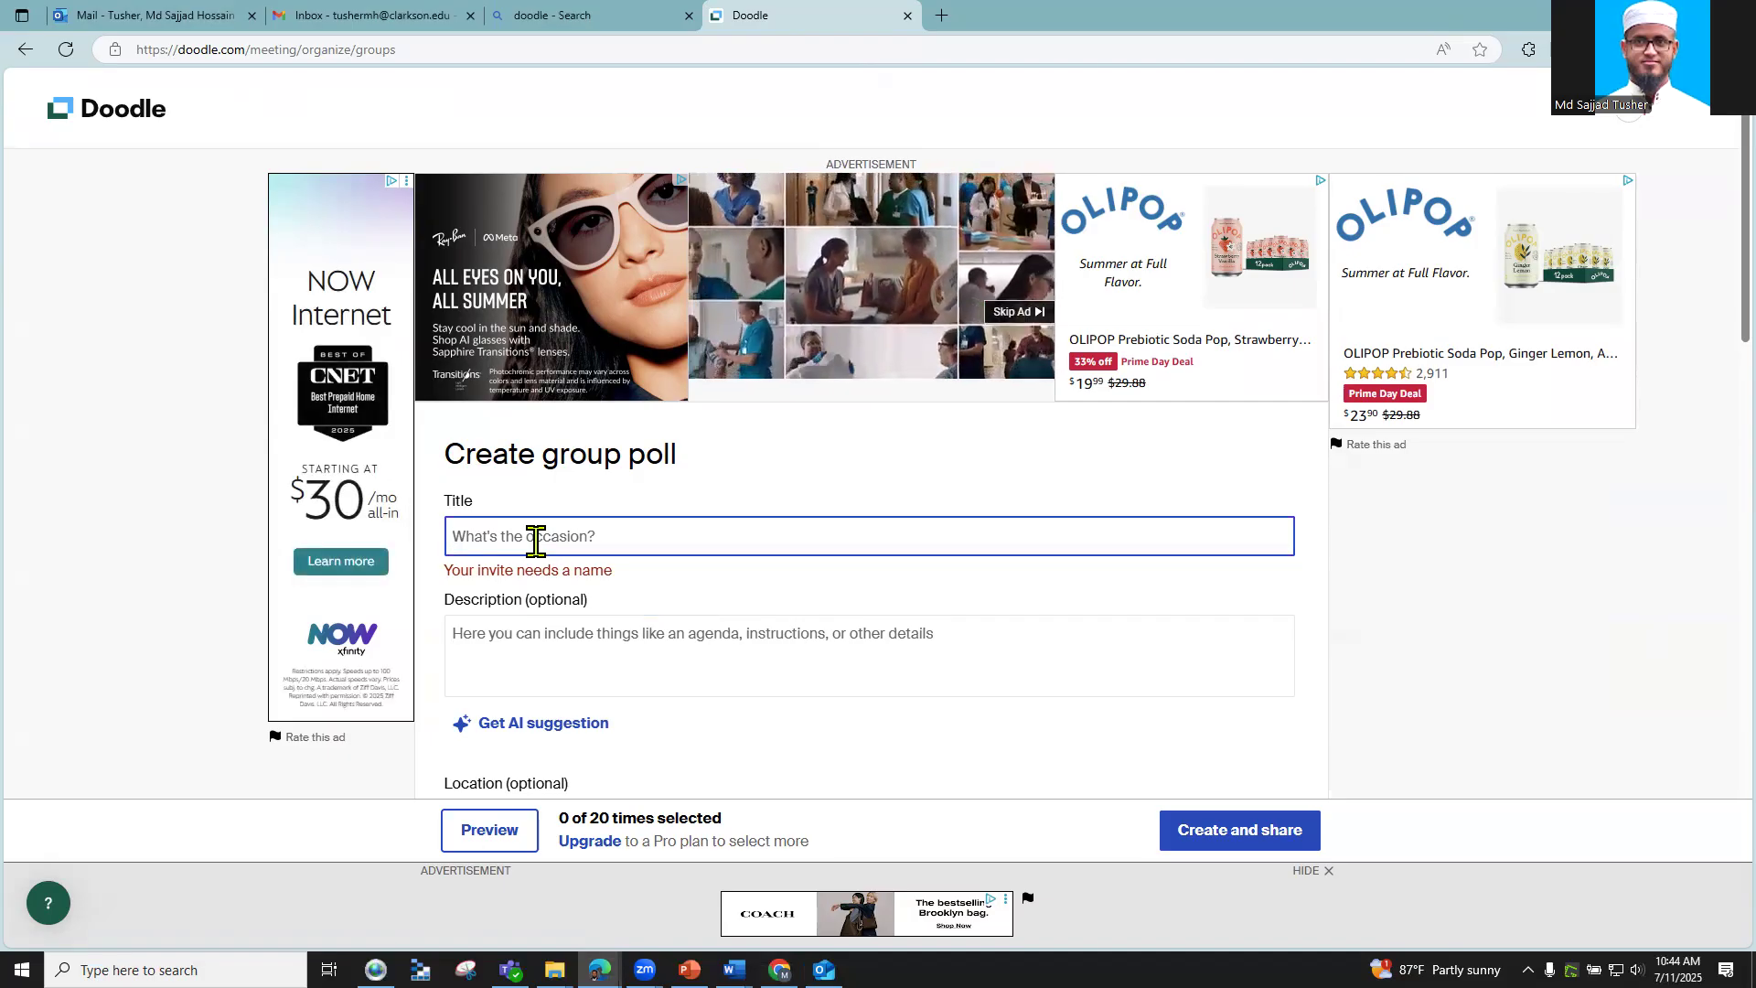
pyautogui.write('Kick-off meeting for')
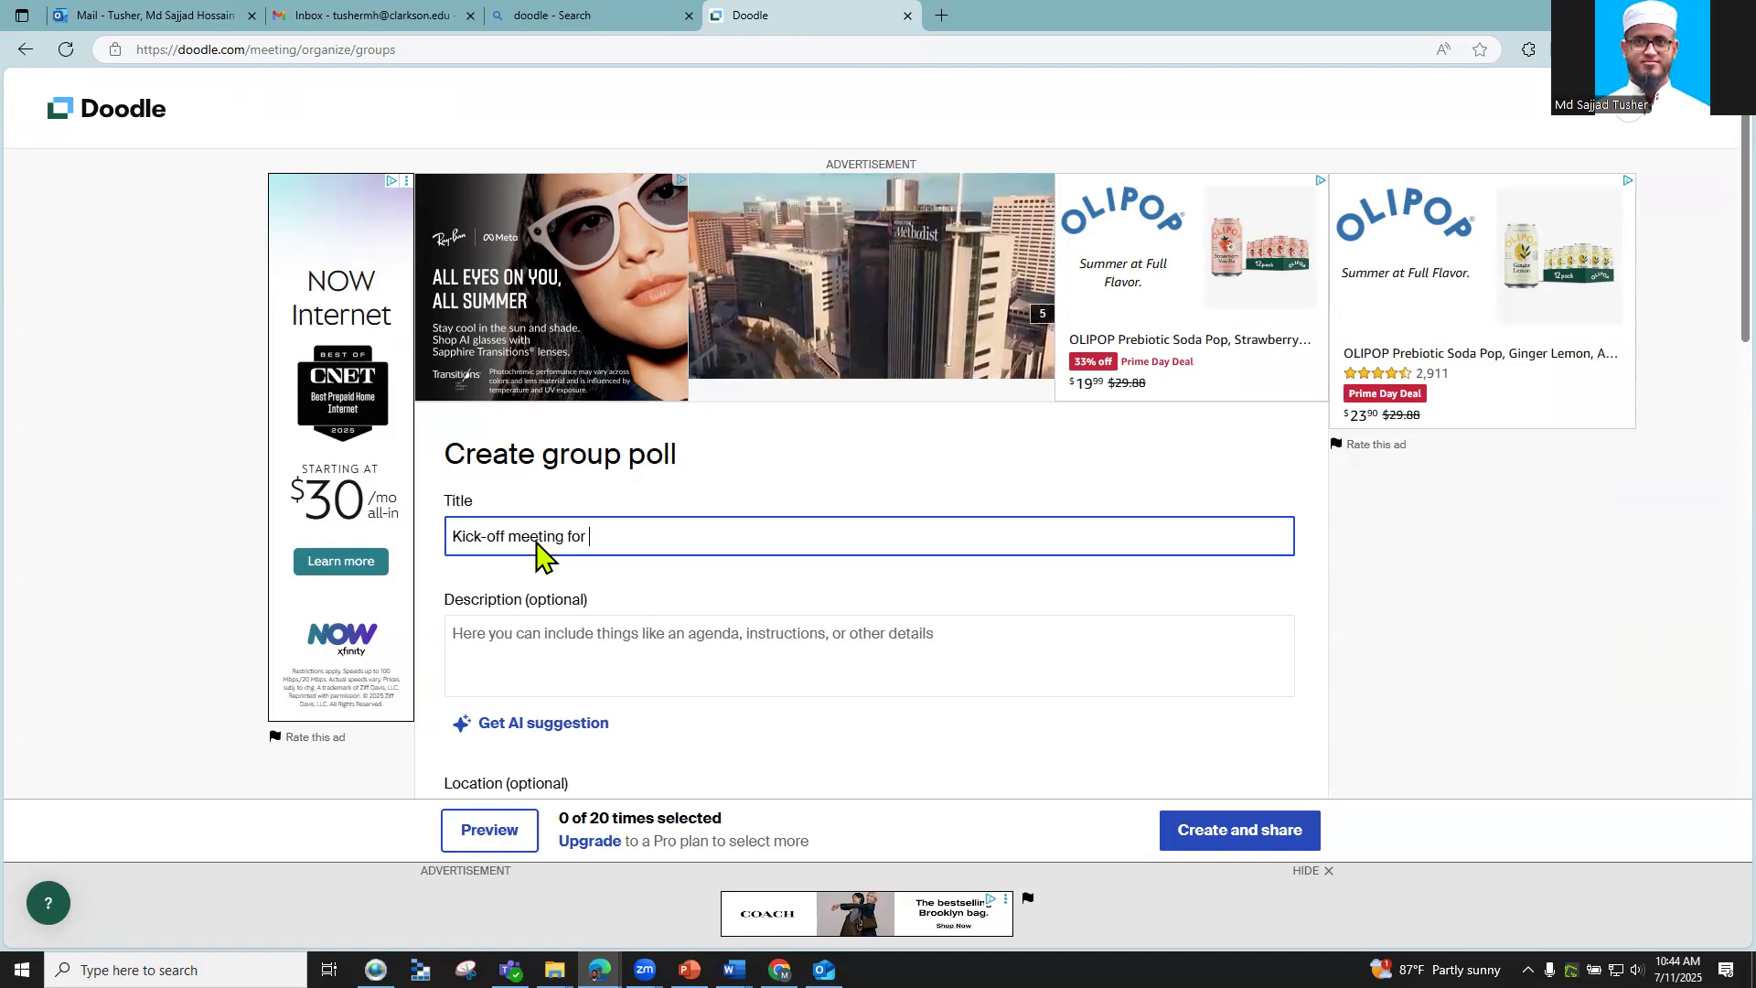
pyautogui.write('FM 150')
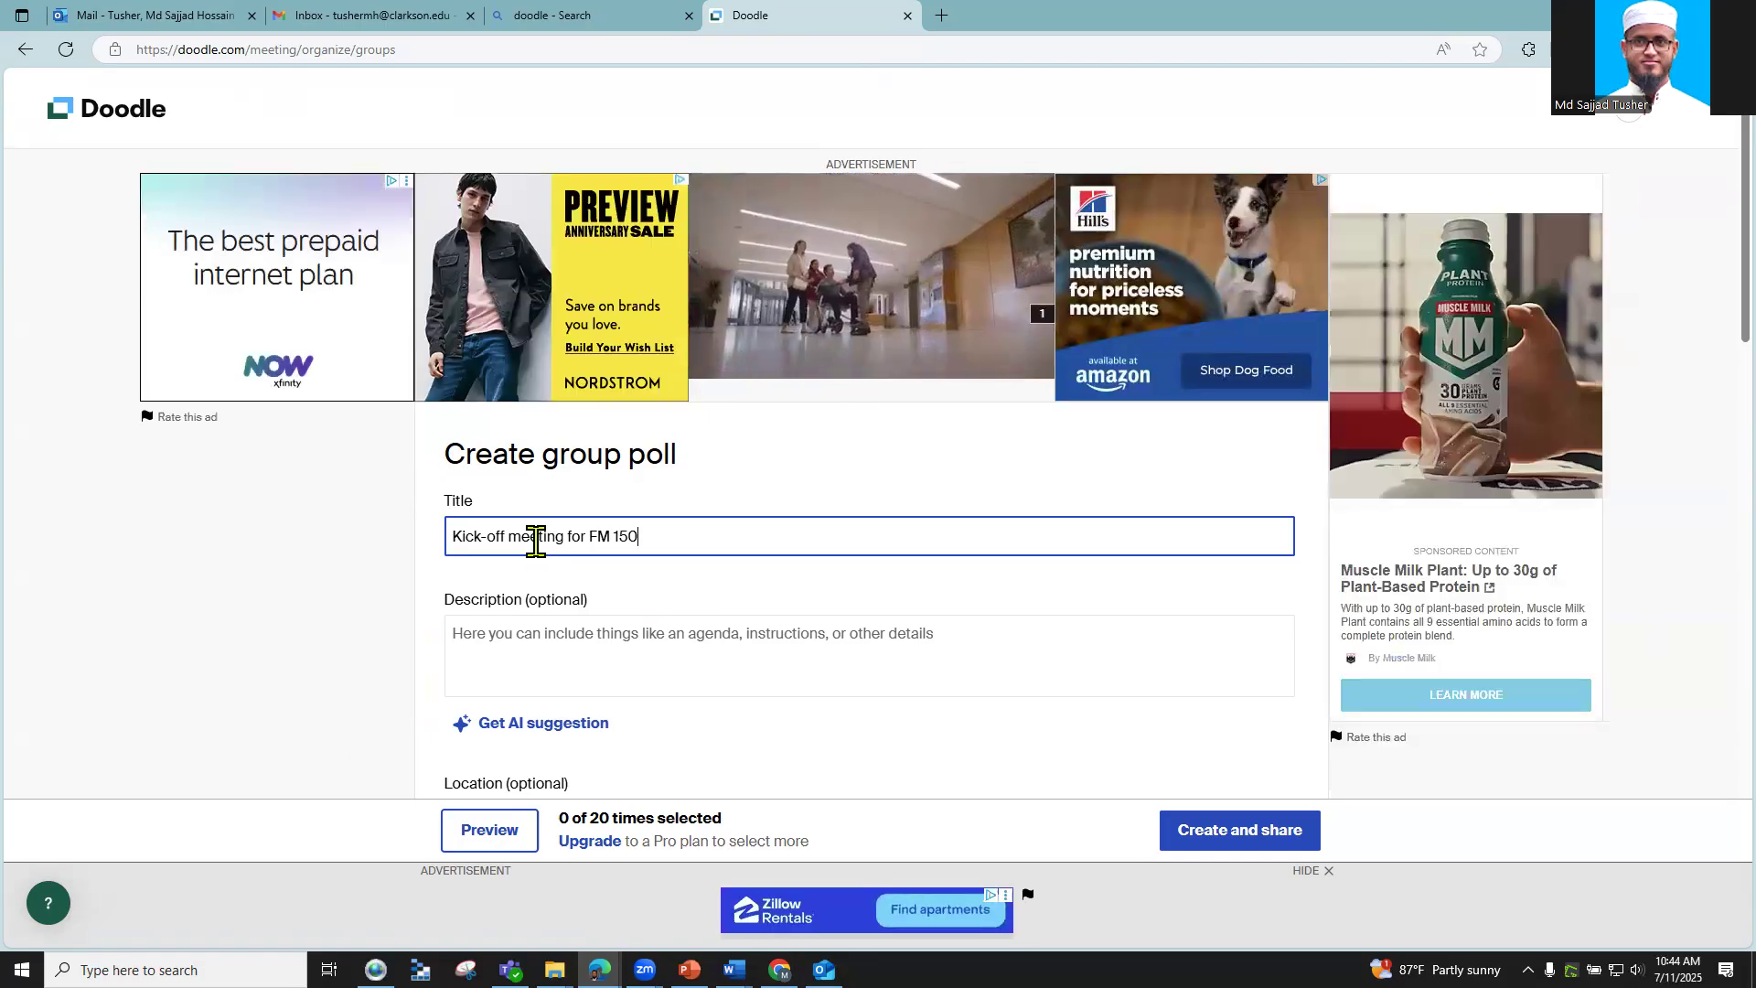
pyautogui.write('. Pl')
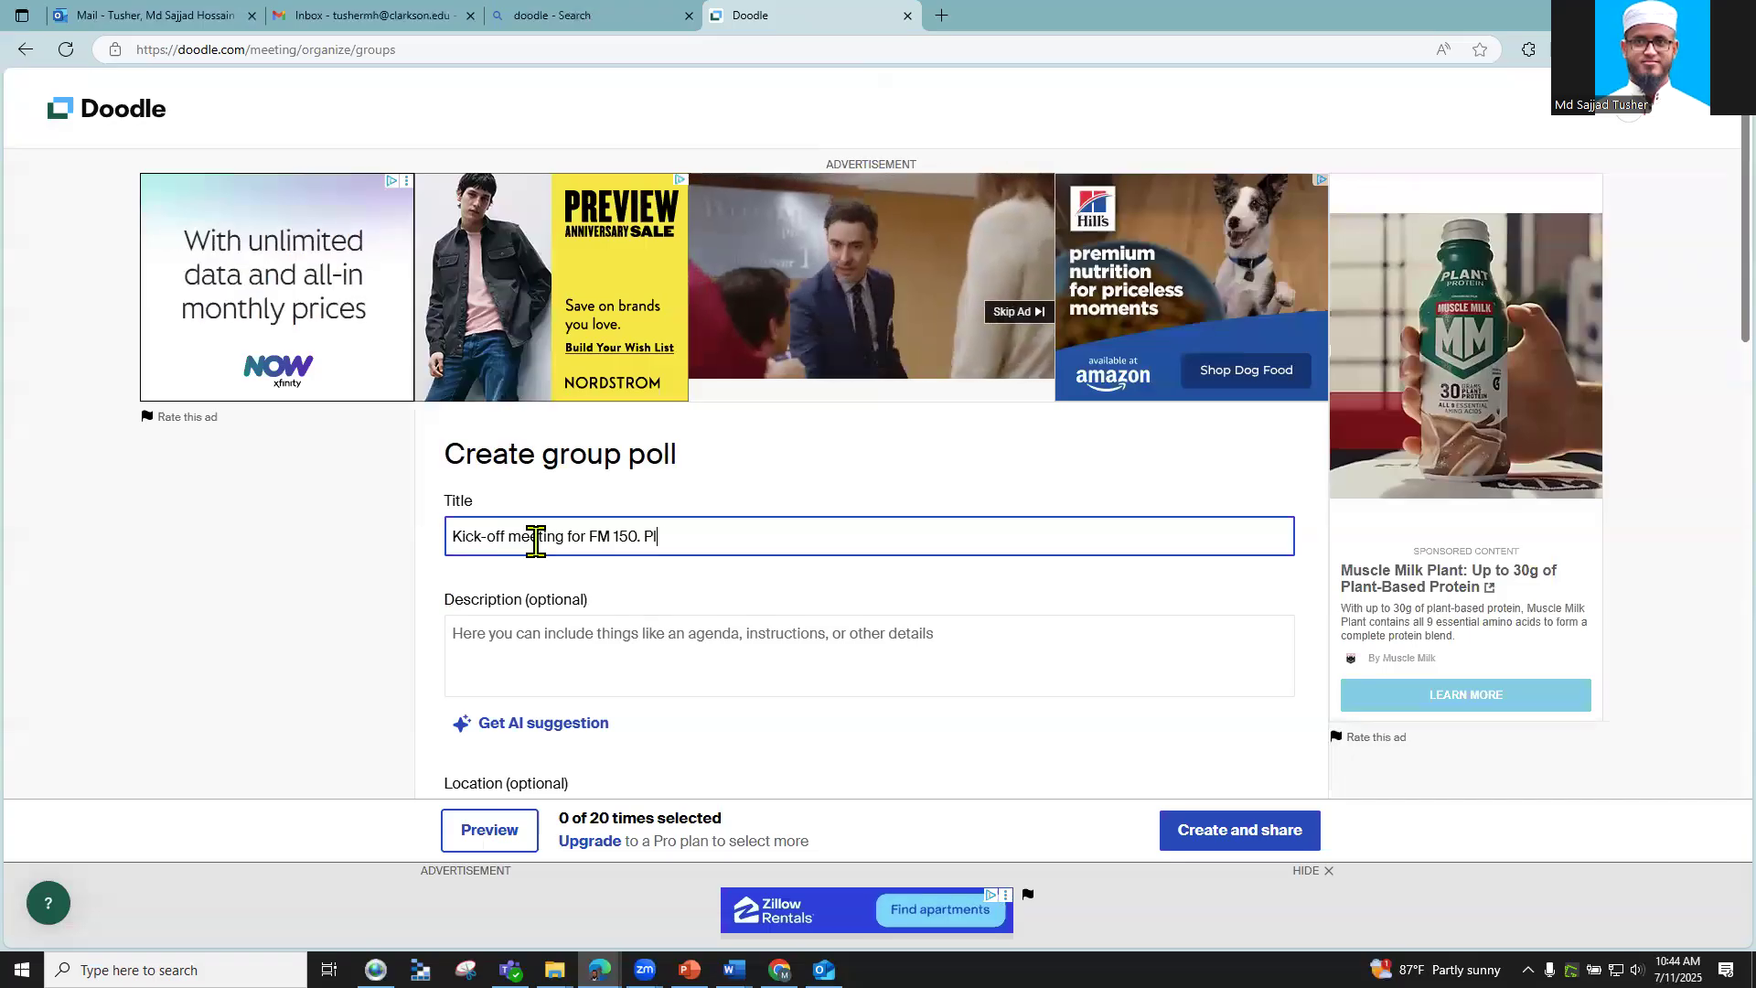
pyautogui.write('ease Vo')
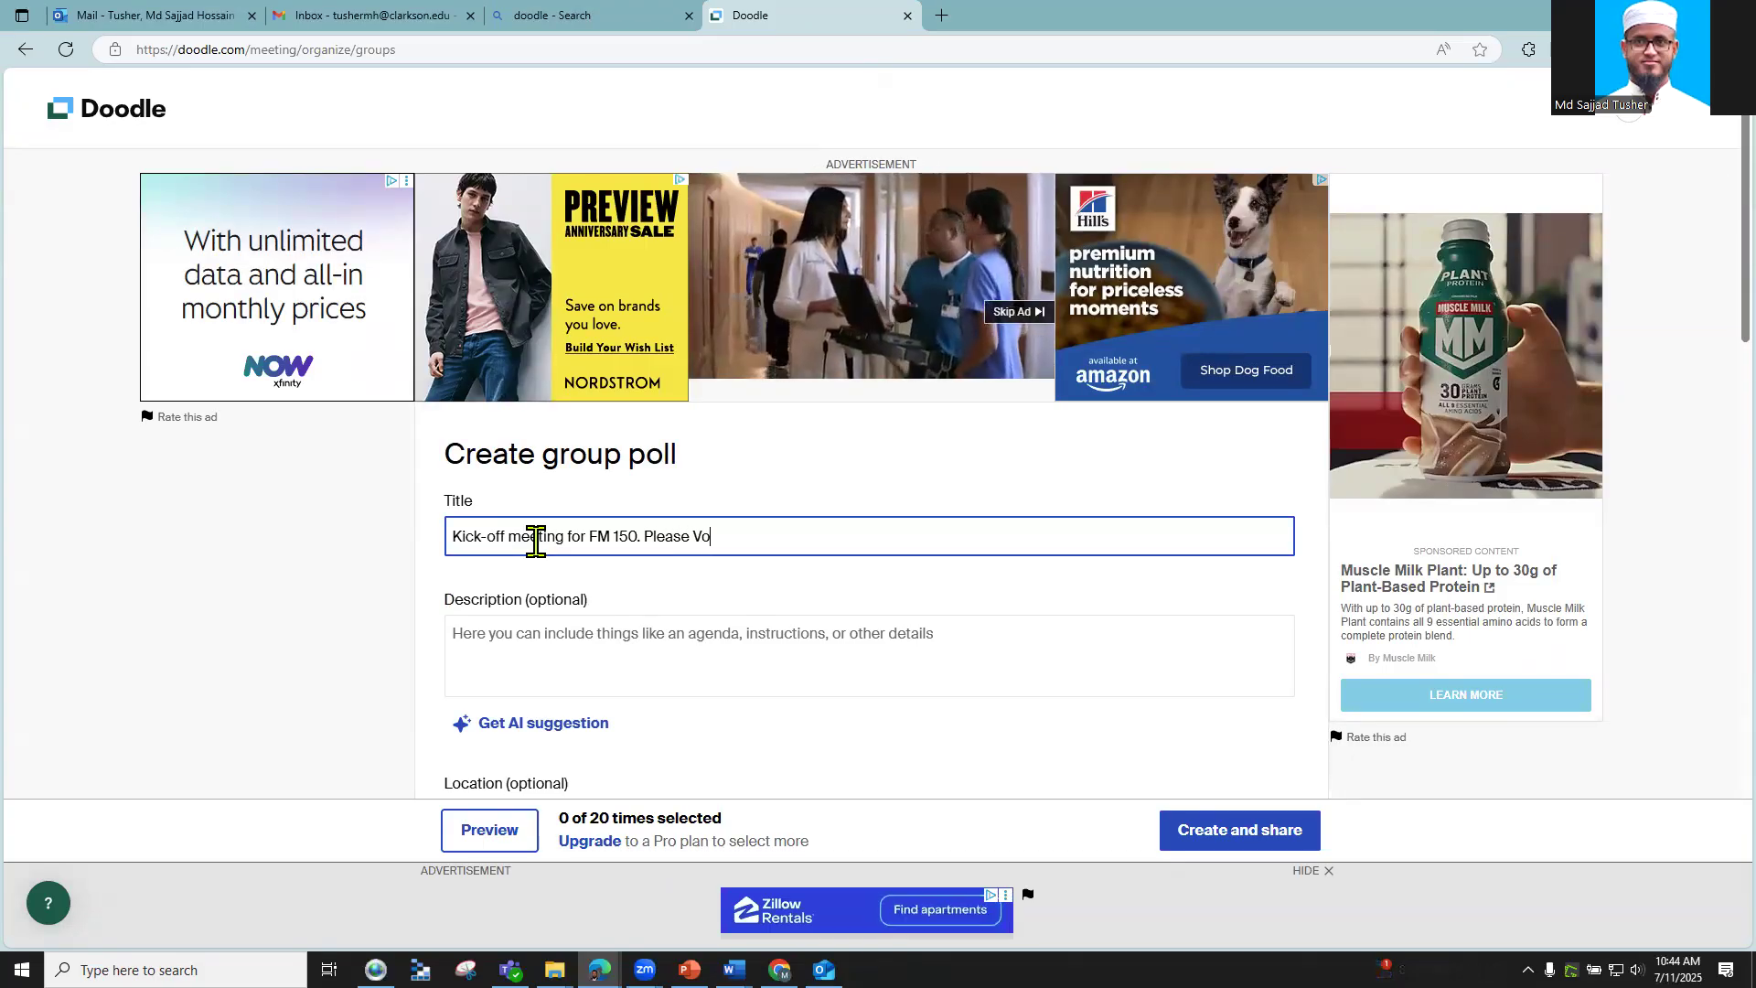
pyautogui.write('te your availa')
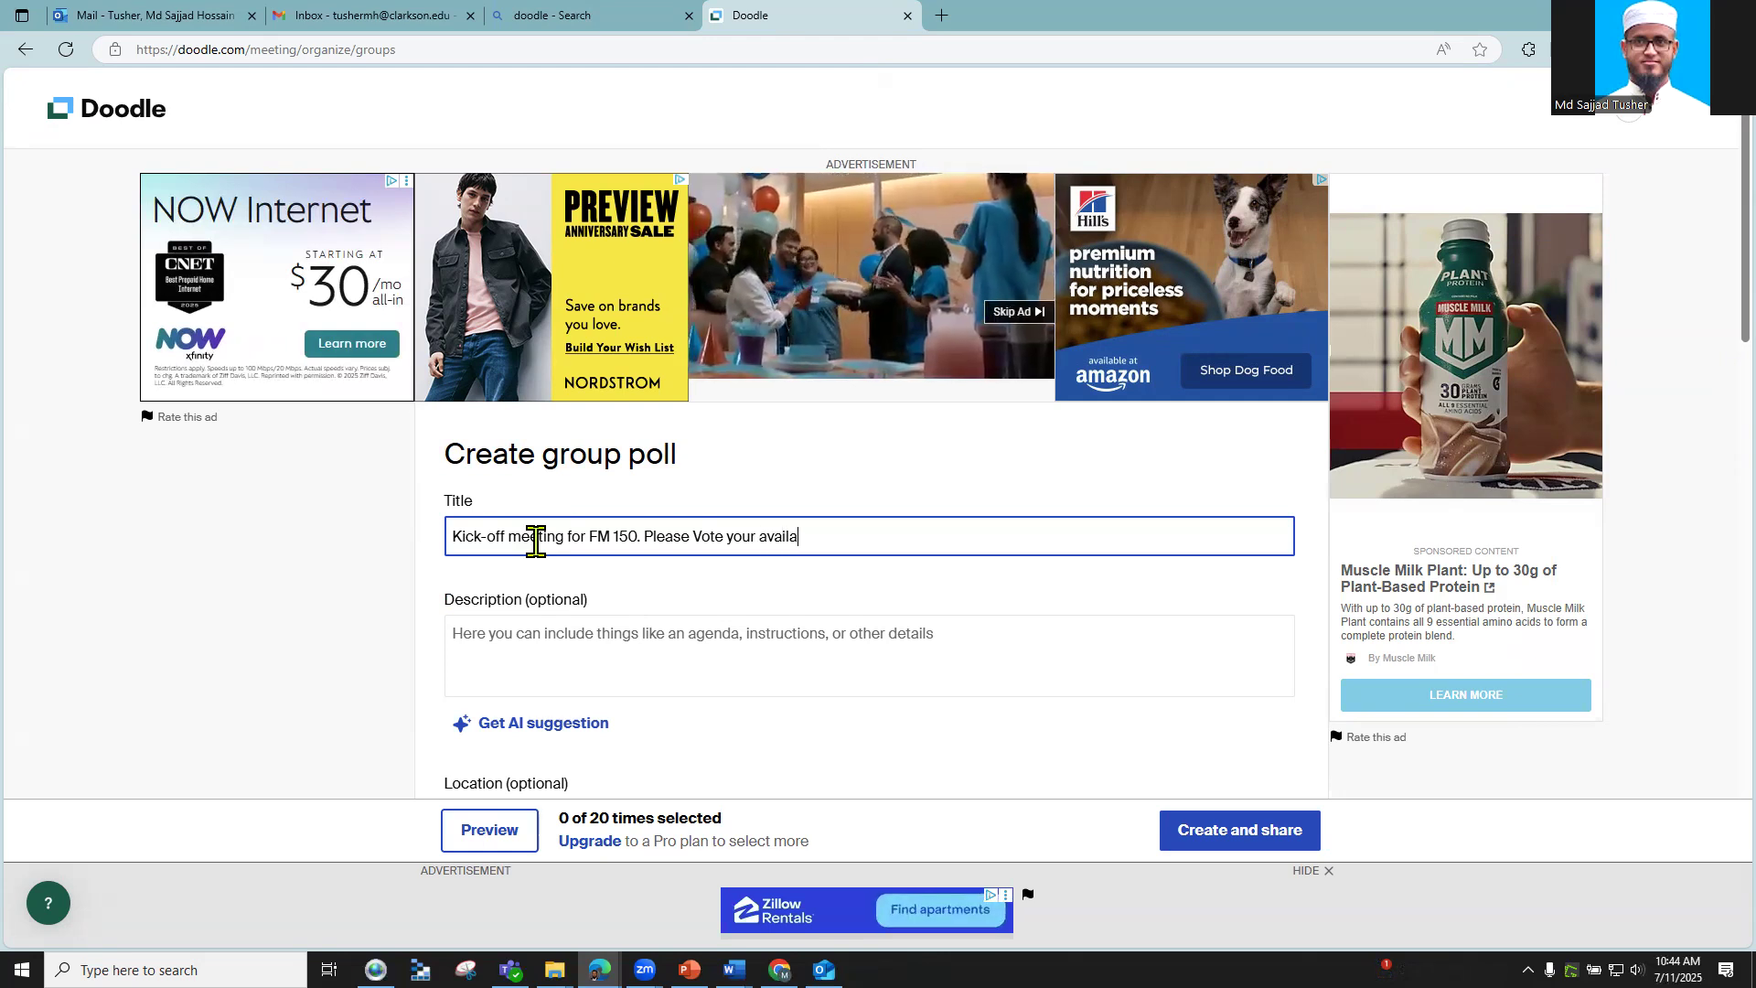
pyautogui.write('blility')
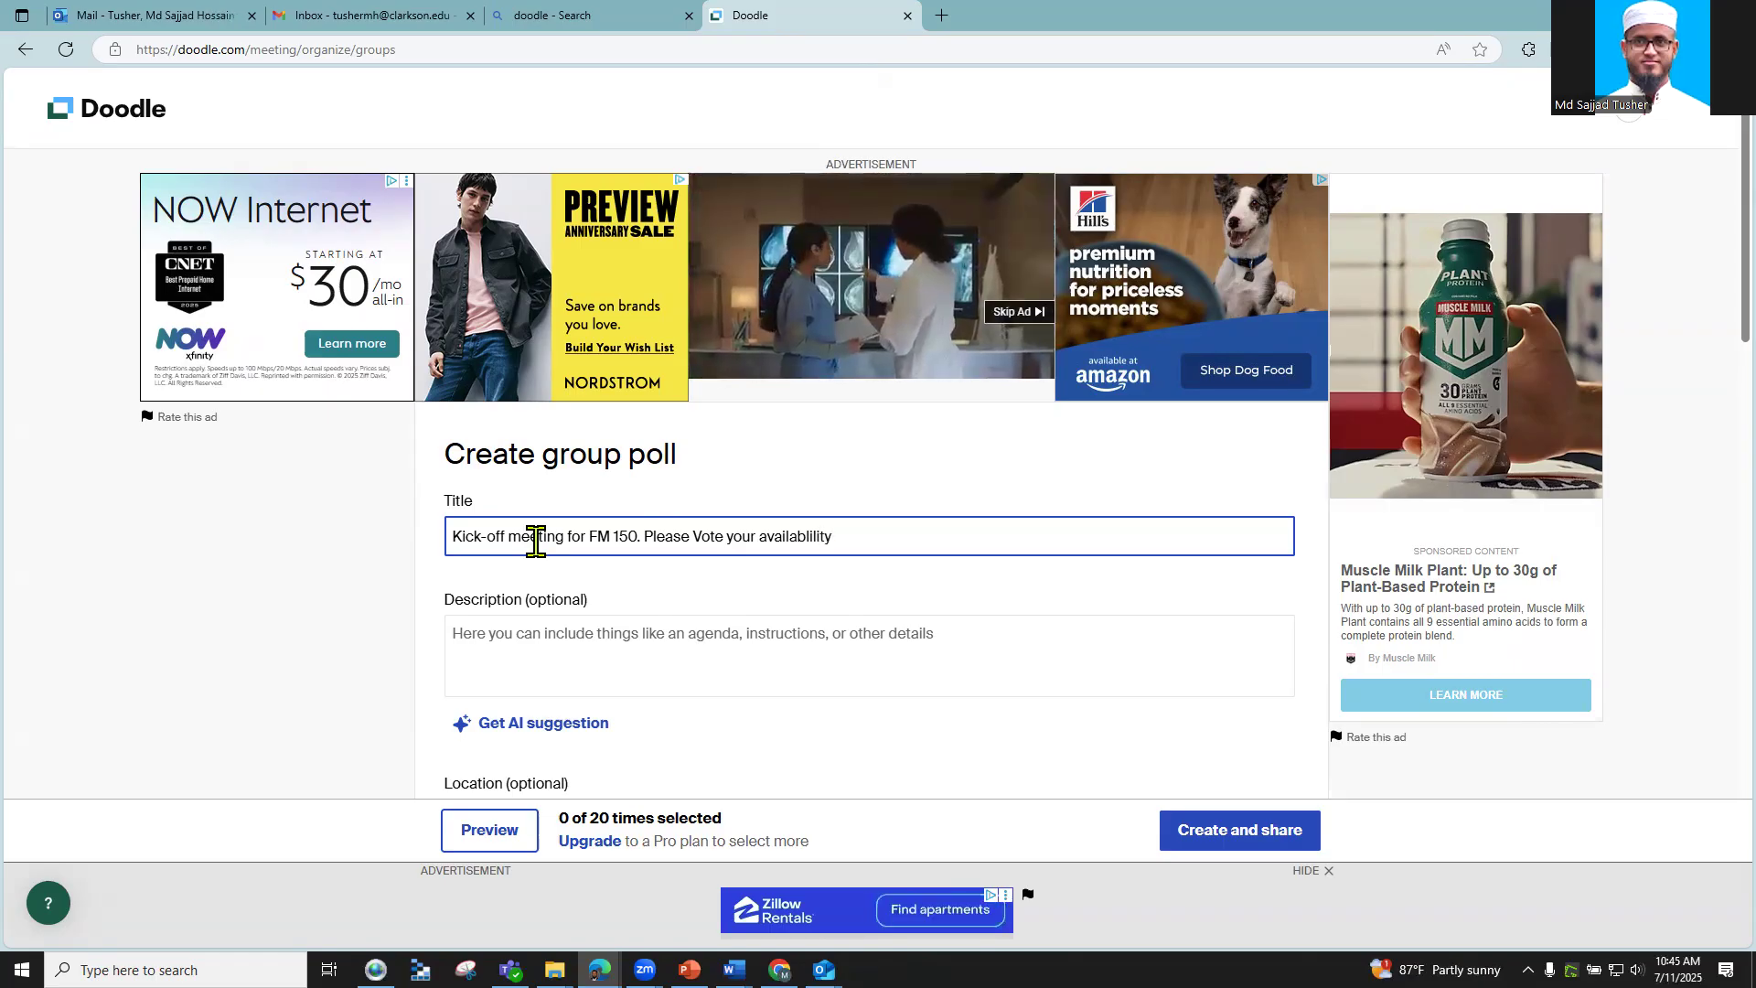
pyautogui.click(872, 538)
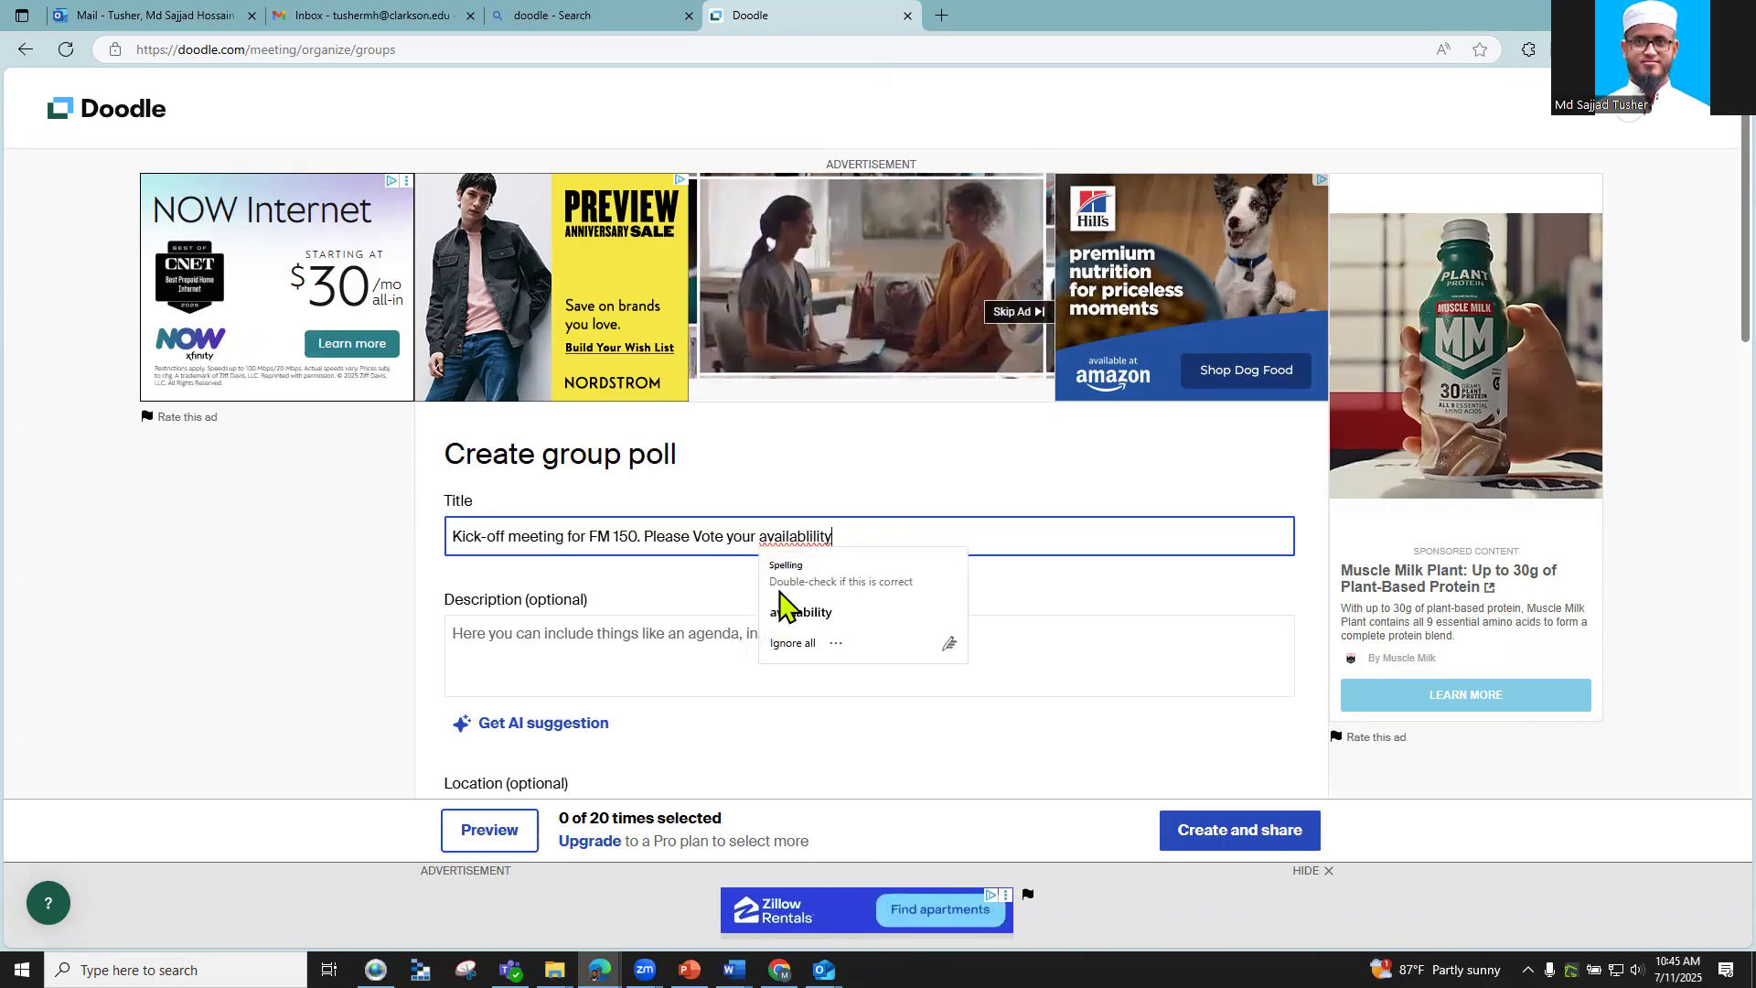
pyautogui.press('BackSpace')
pyautogui.press('BackSpace')
pyautogui.press('BackSpace')
pyautogui.press('BackSpace')
pyautogui.press('BackSpace')
pyautogui.press('BackSpace')
pyautogui.press('BackSpace')
pyautogui.press('BackSpace')
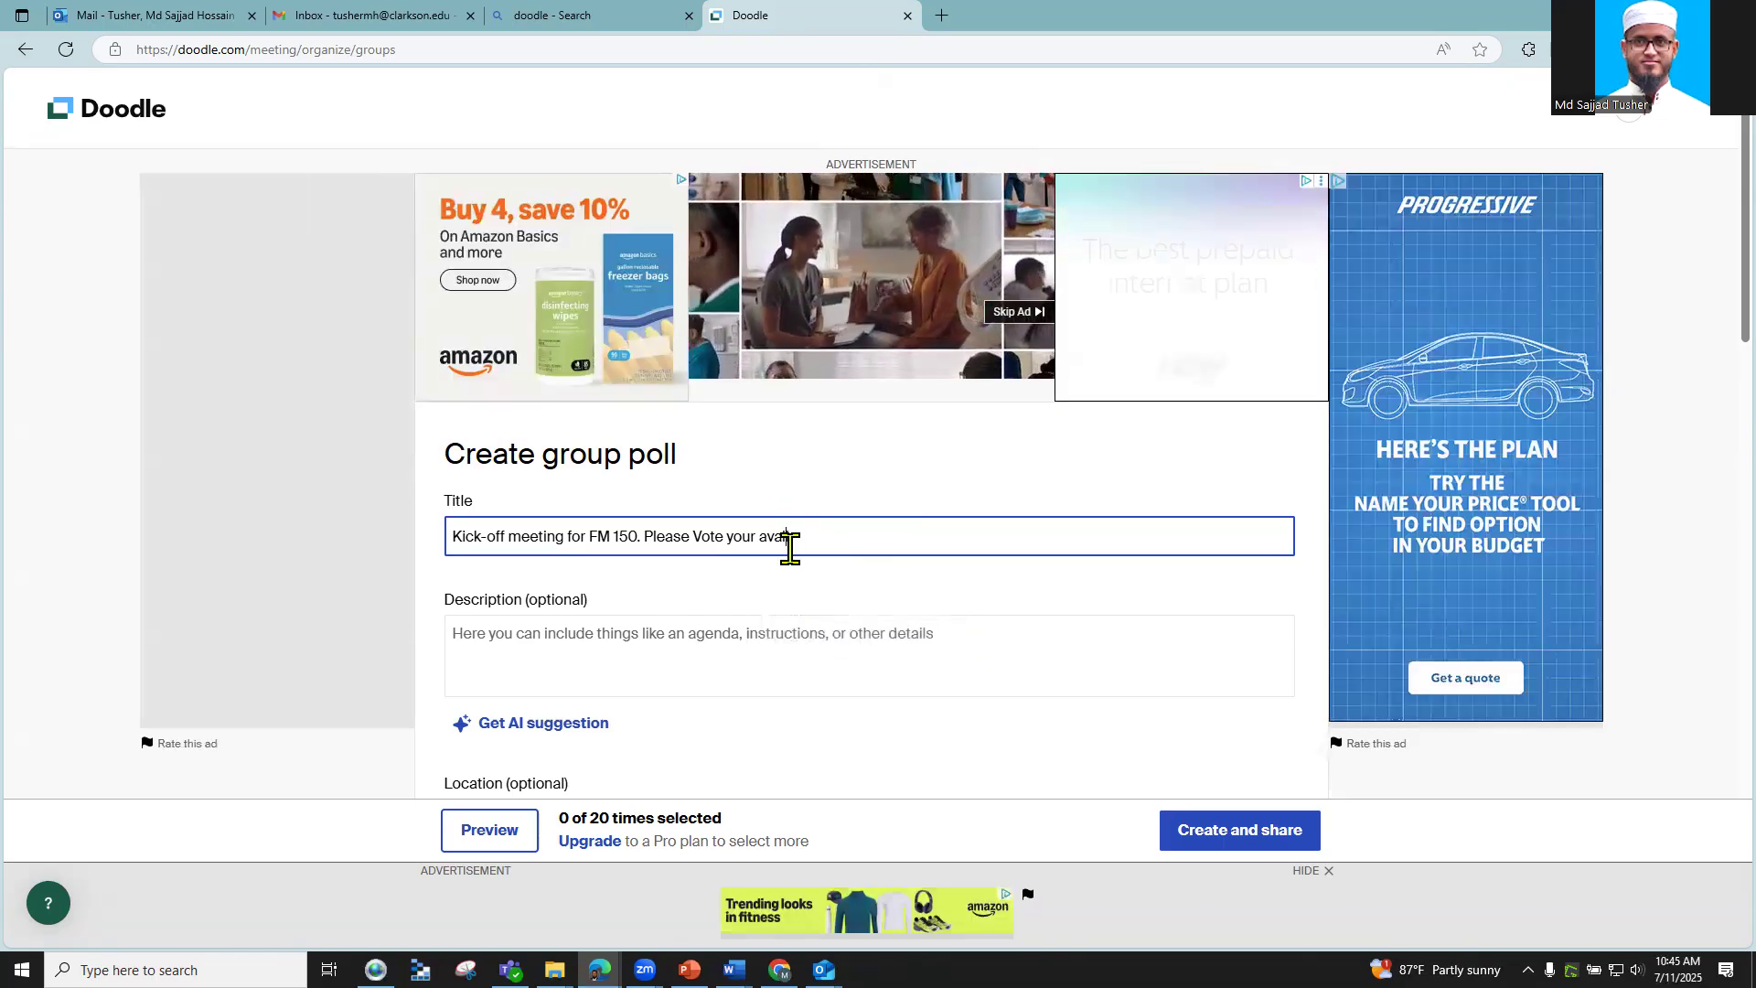
pyautogui.write('il')
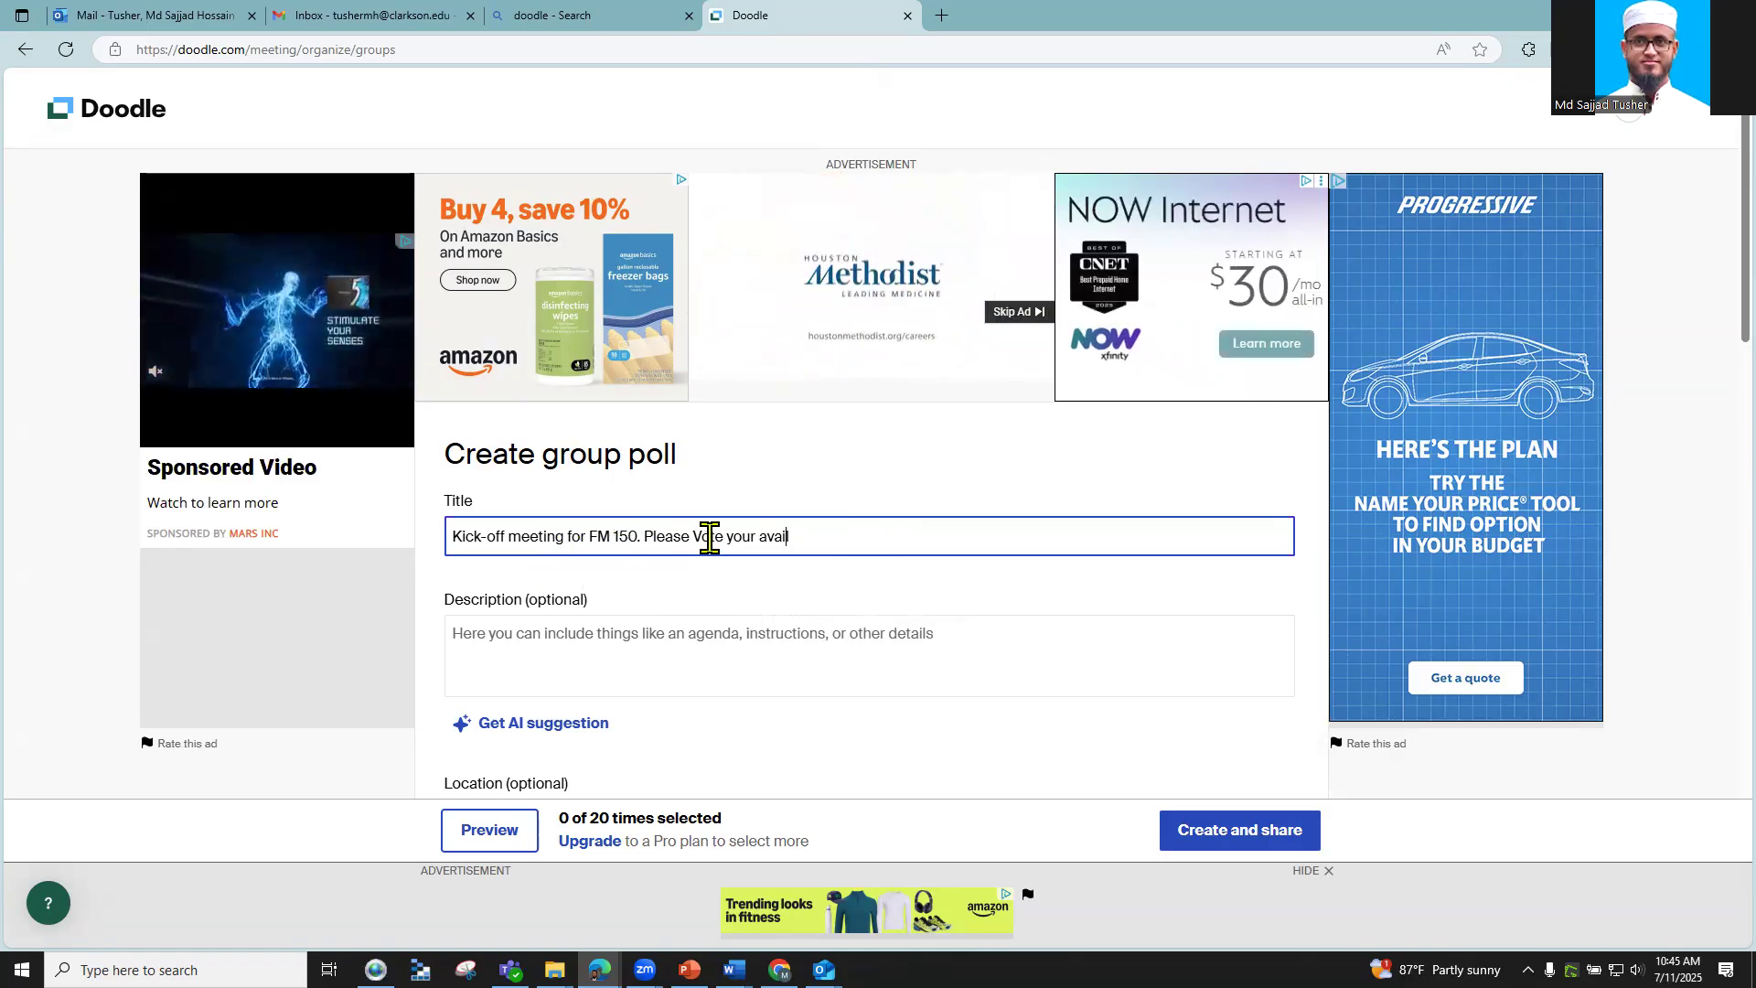
pyautogui.moveTo(727, 538); pyautogui.dragTo(818, 542)
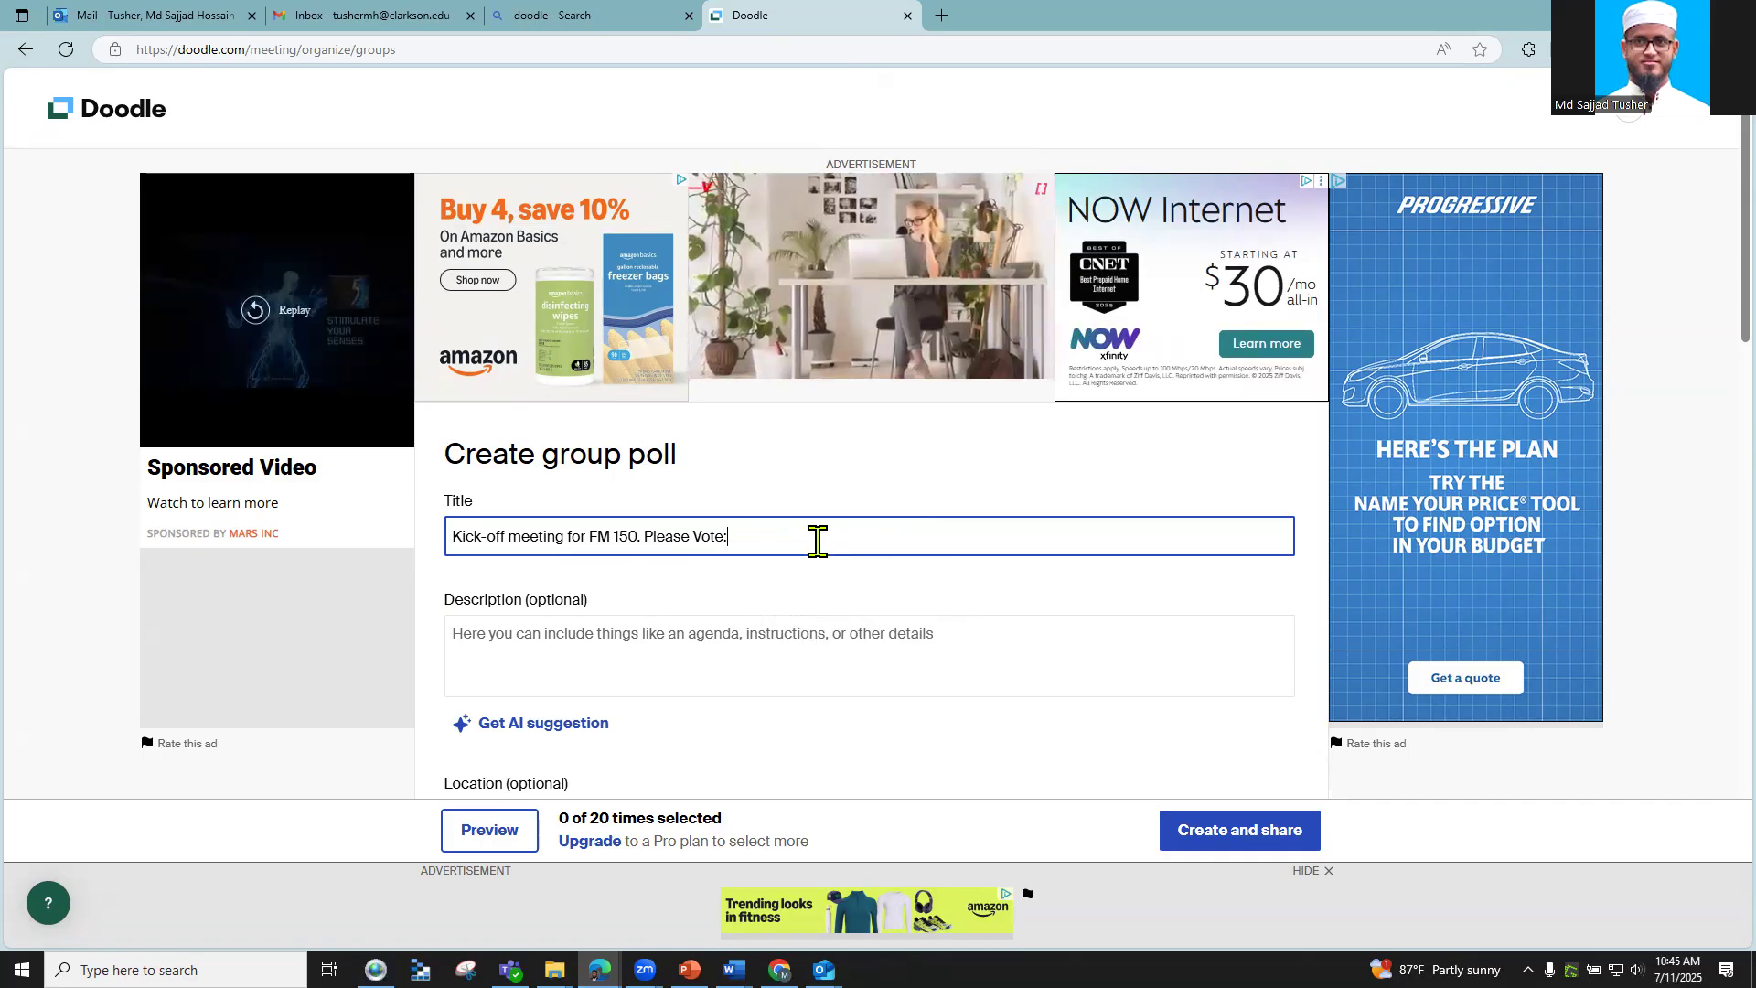
pyautogui.click(531, 633)
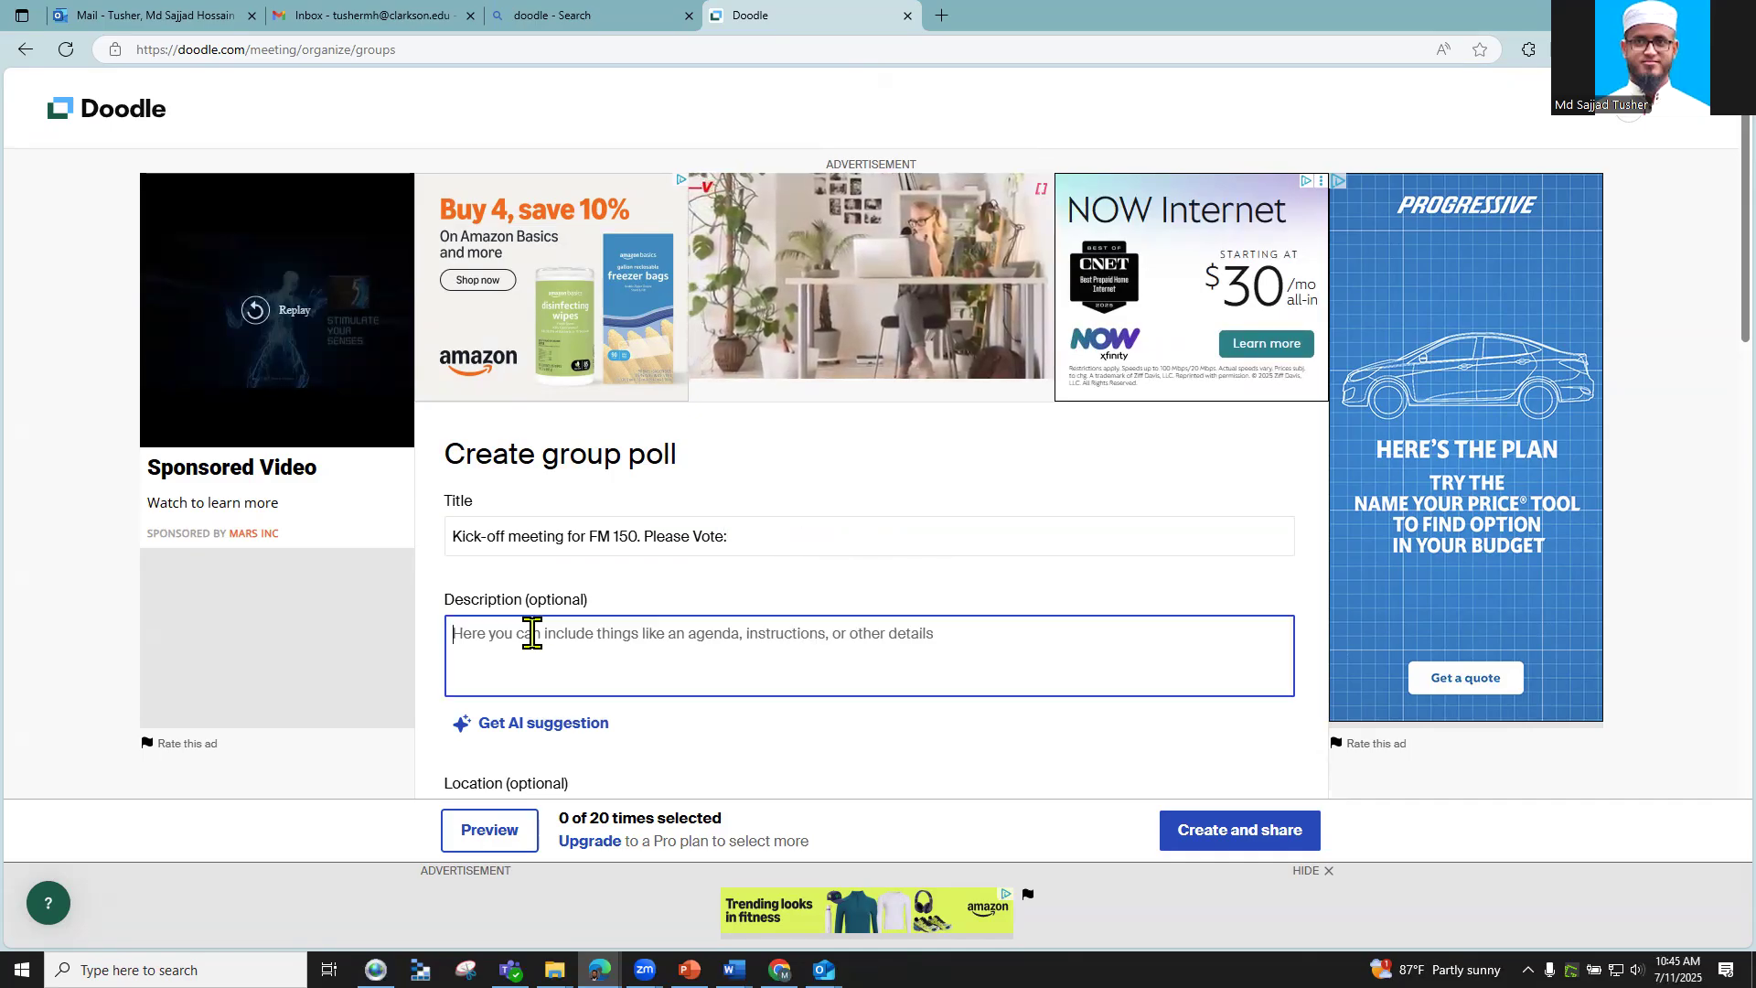
# Step: Enter the description 'Please add your availability for the Kick-off meeting on the upcoming week.'
pyautogui.write('Please add')
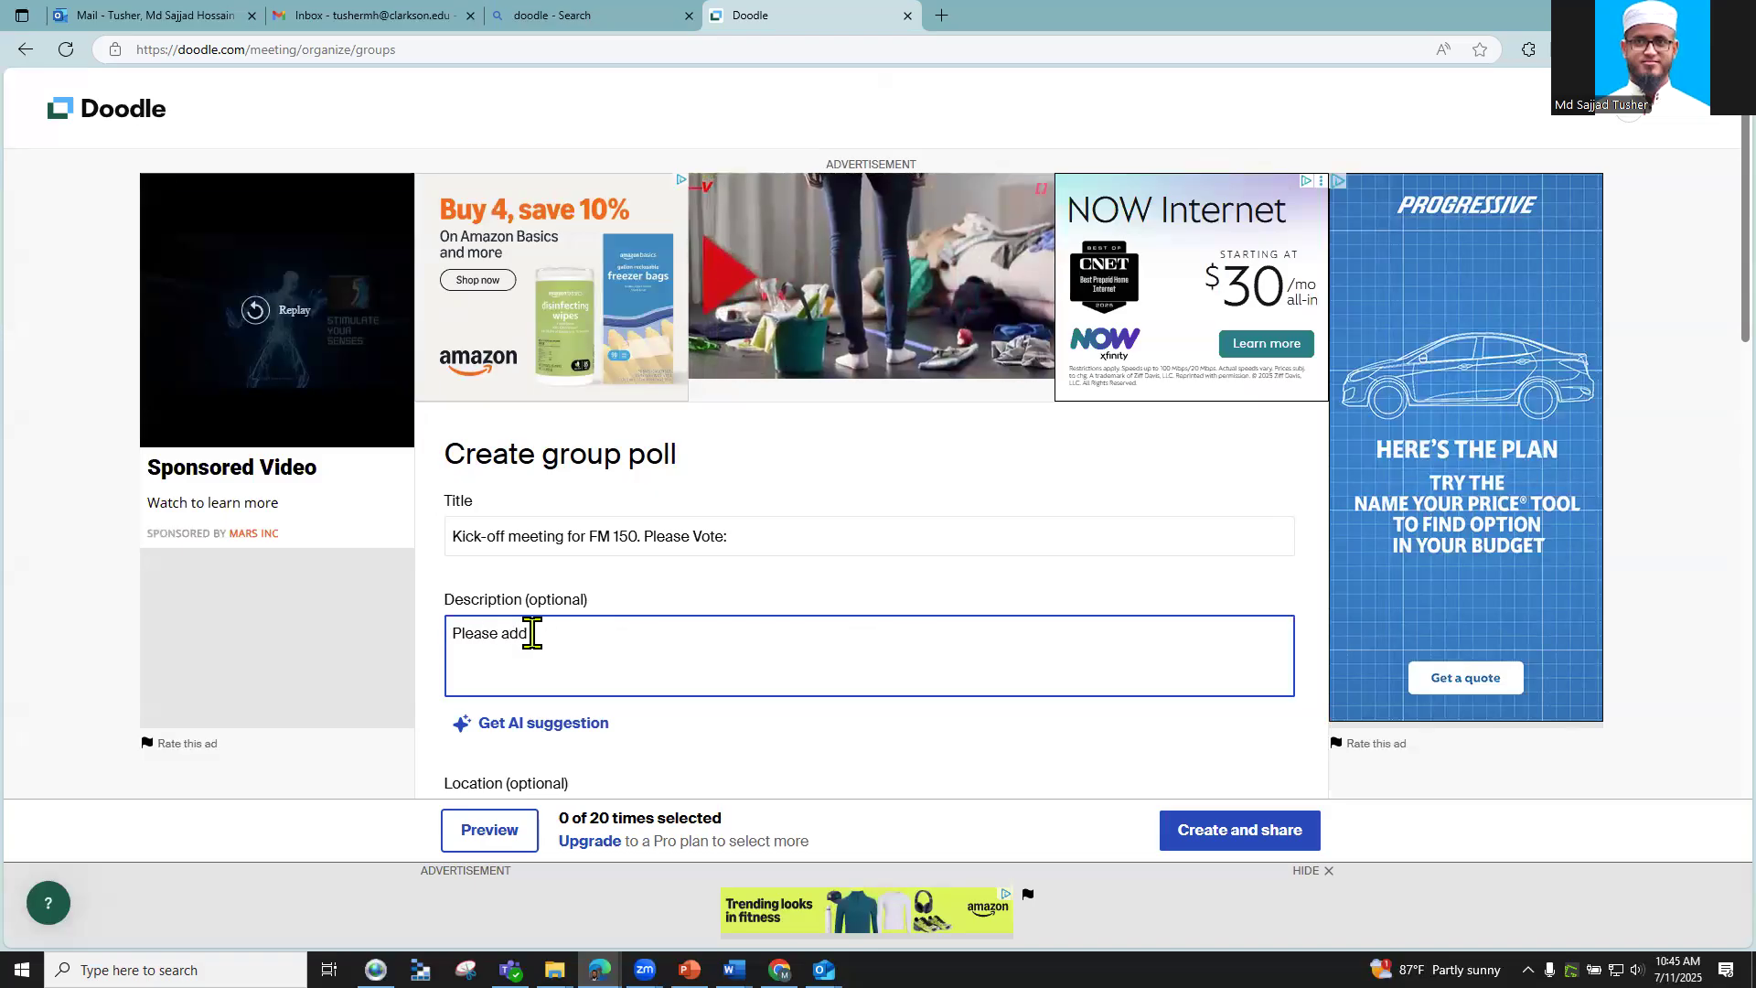
pyautogui.write(' your a')
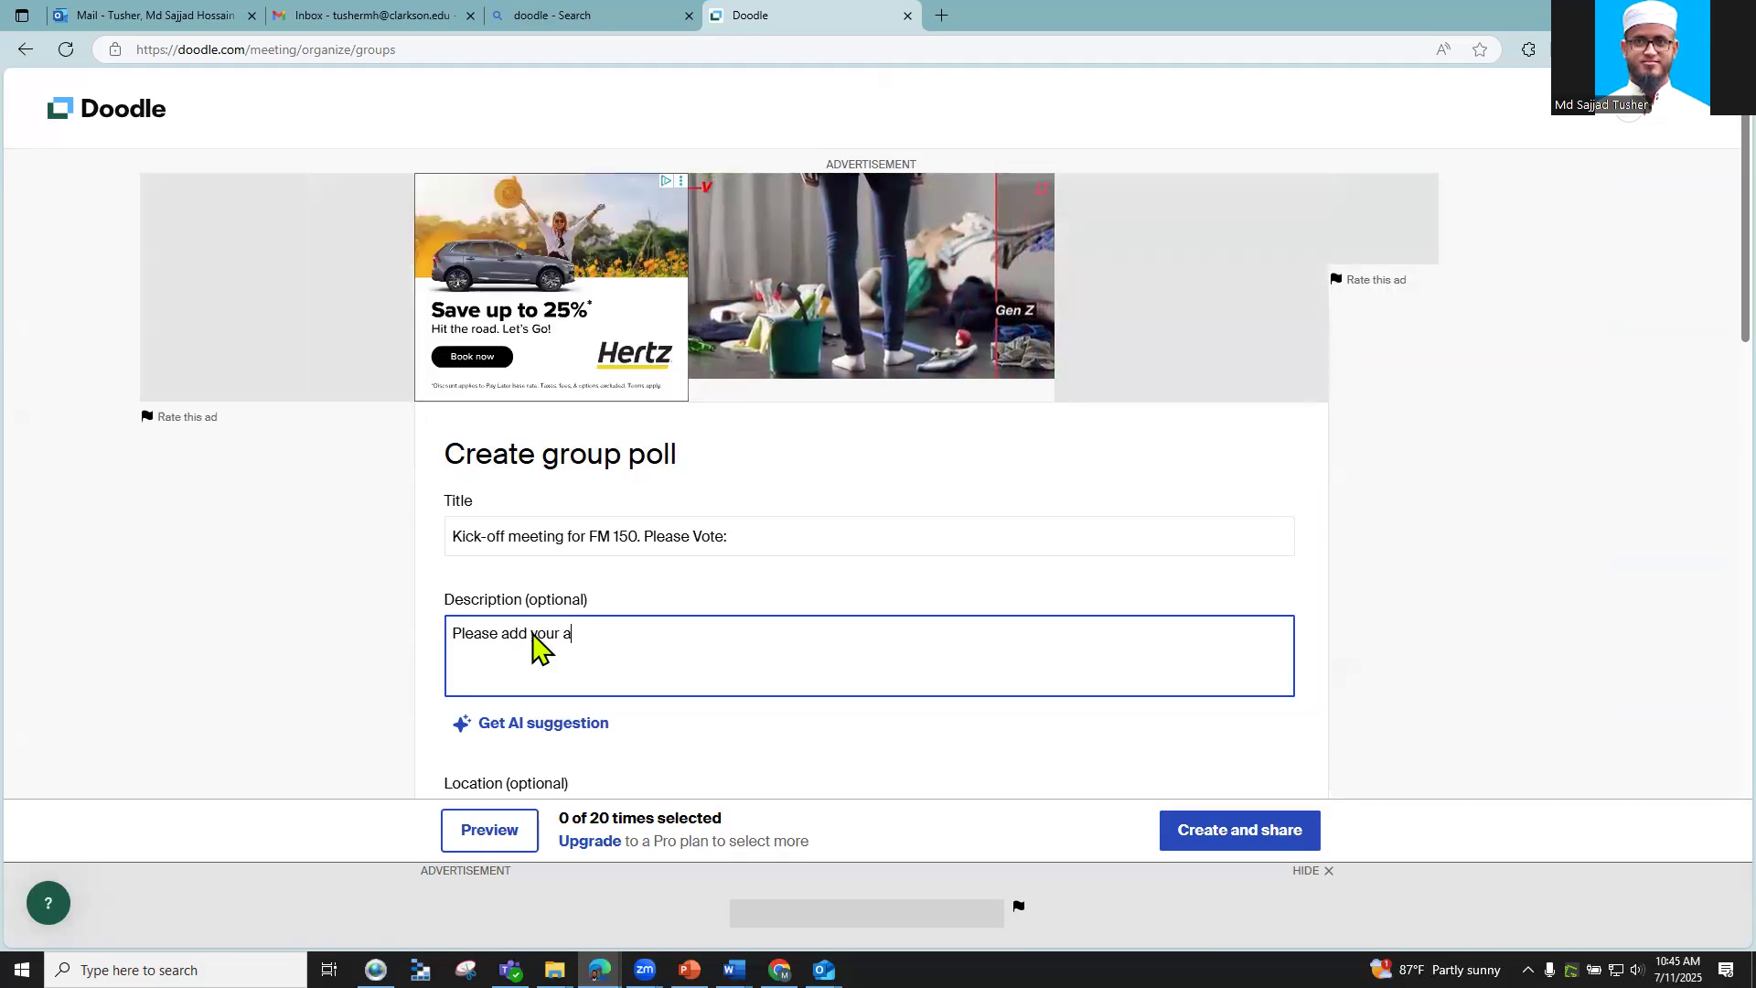
pyautogui.write('vailabili')
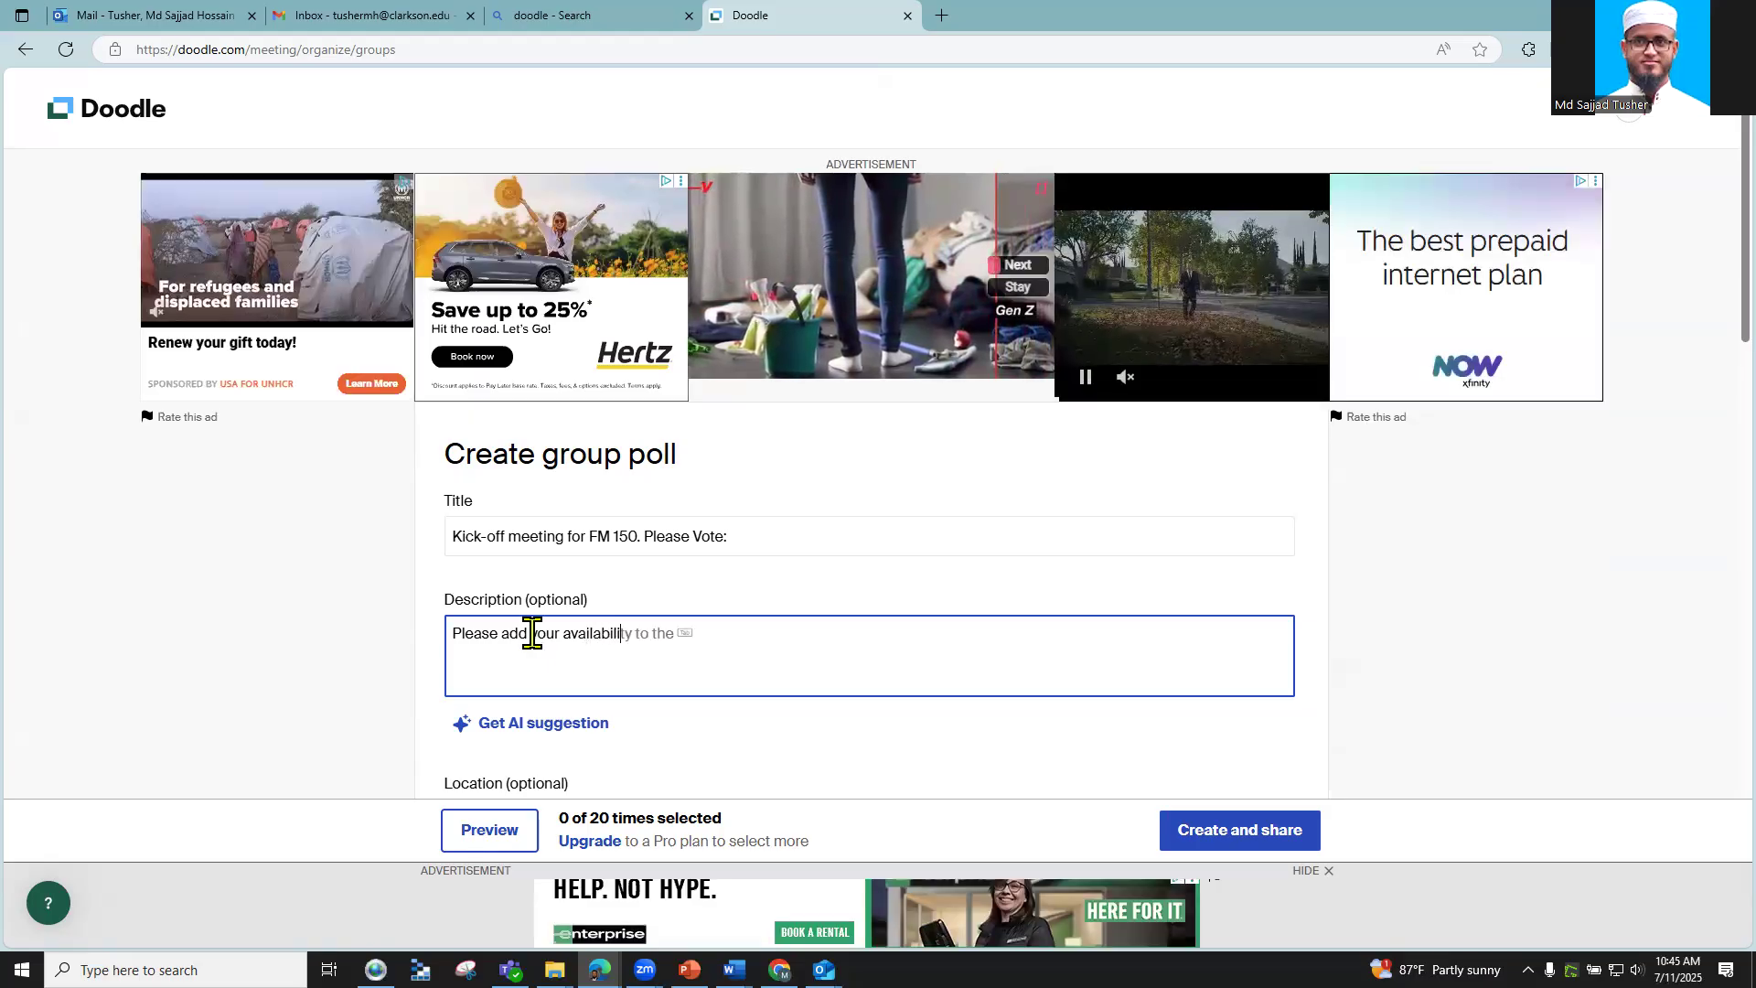
pyautogui.write('ty for th')
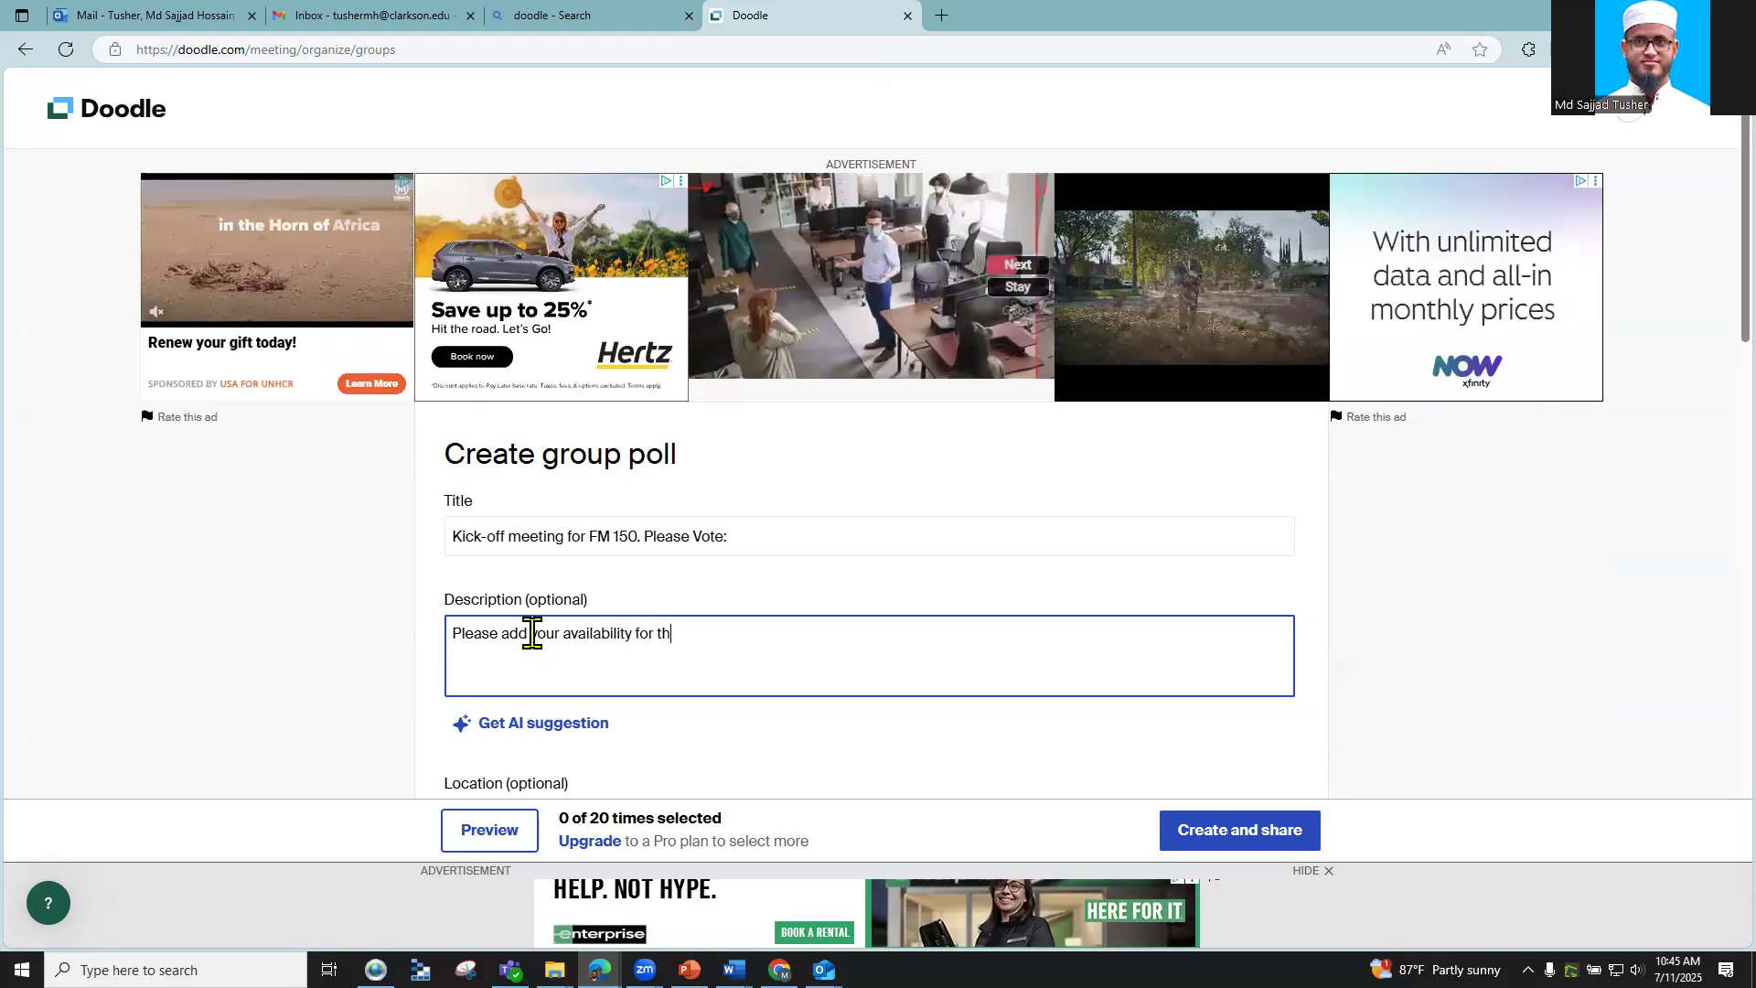
pyautogui.write('e Kick-off ')
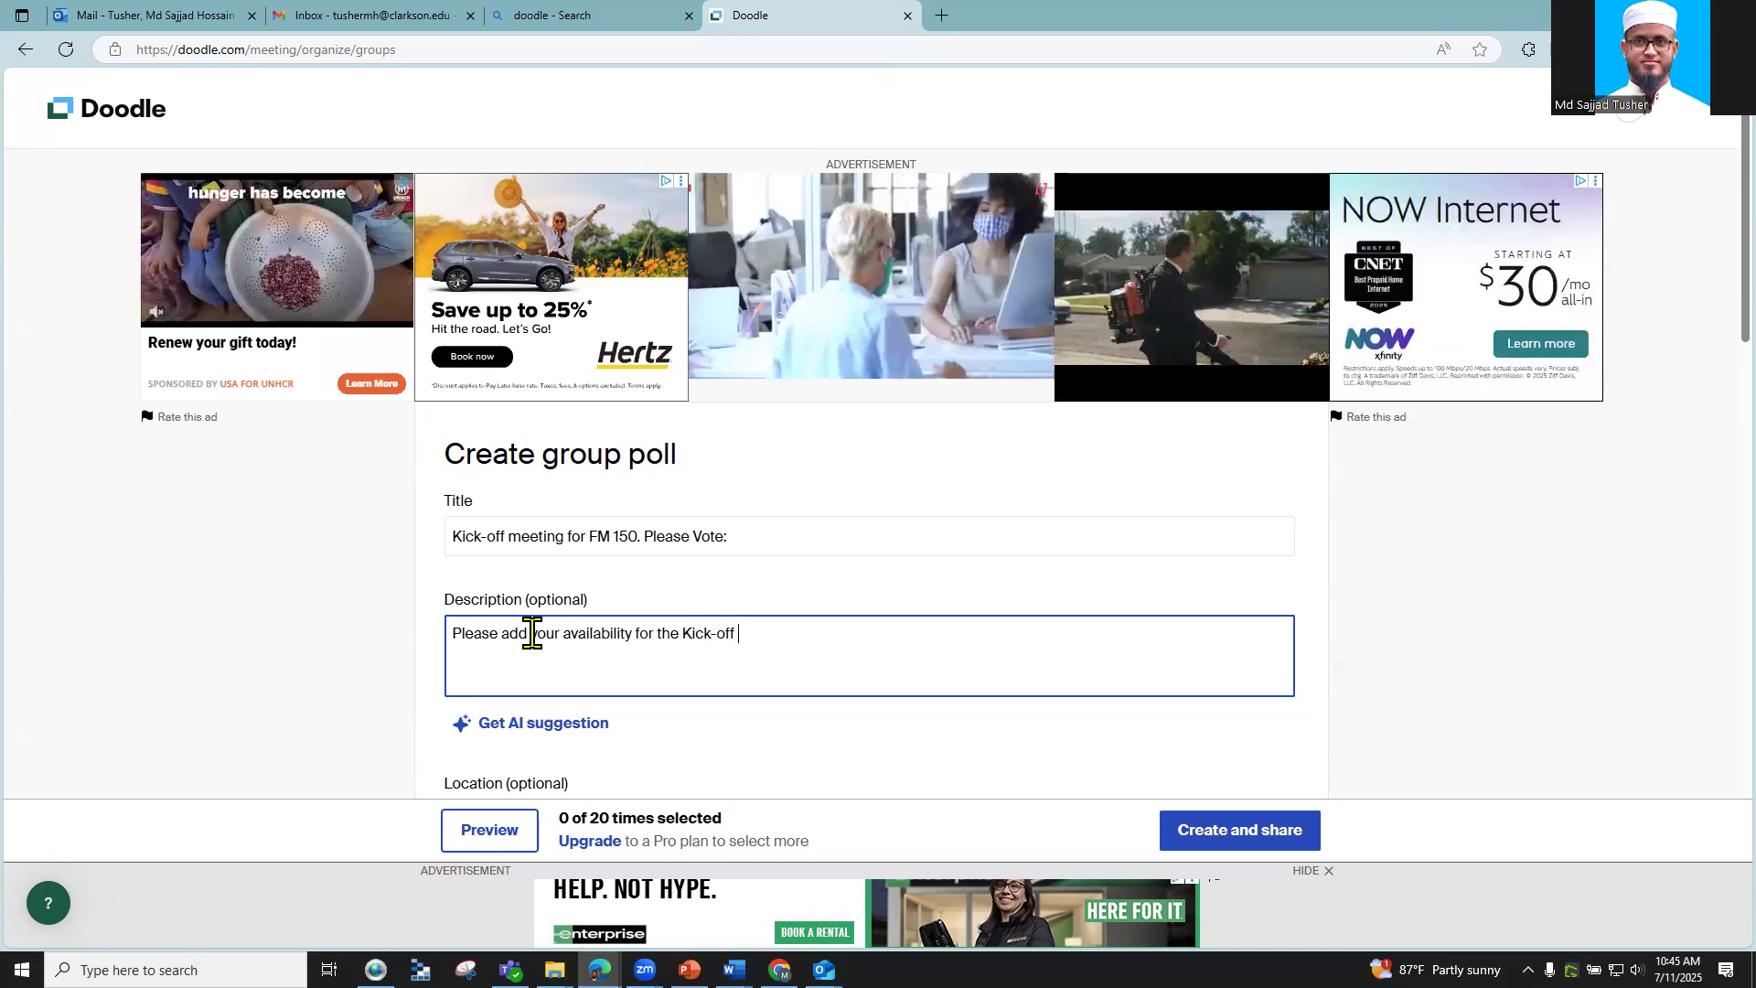
pyautogui.write('meeting')
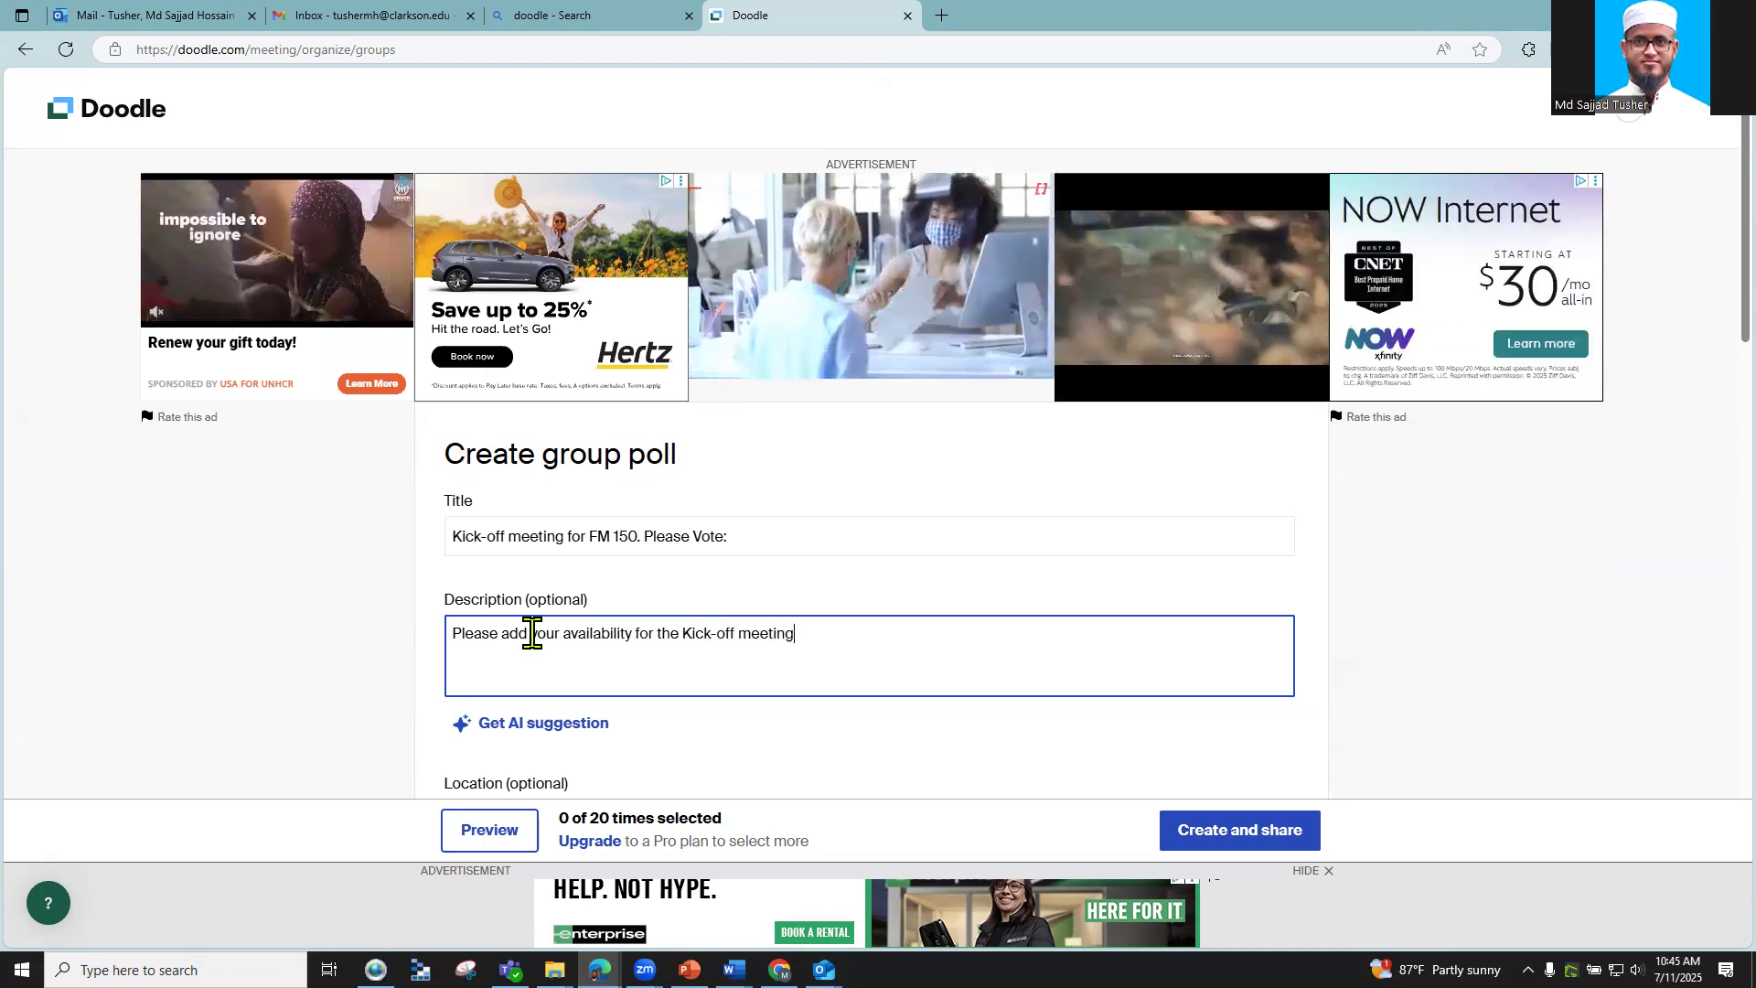
pyautogui.write(' on the u')
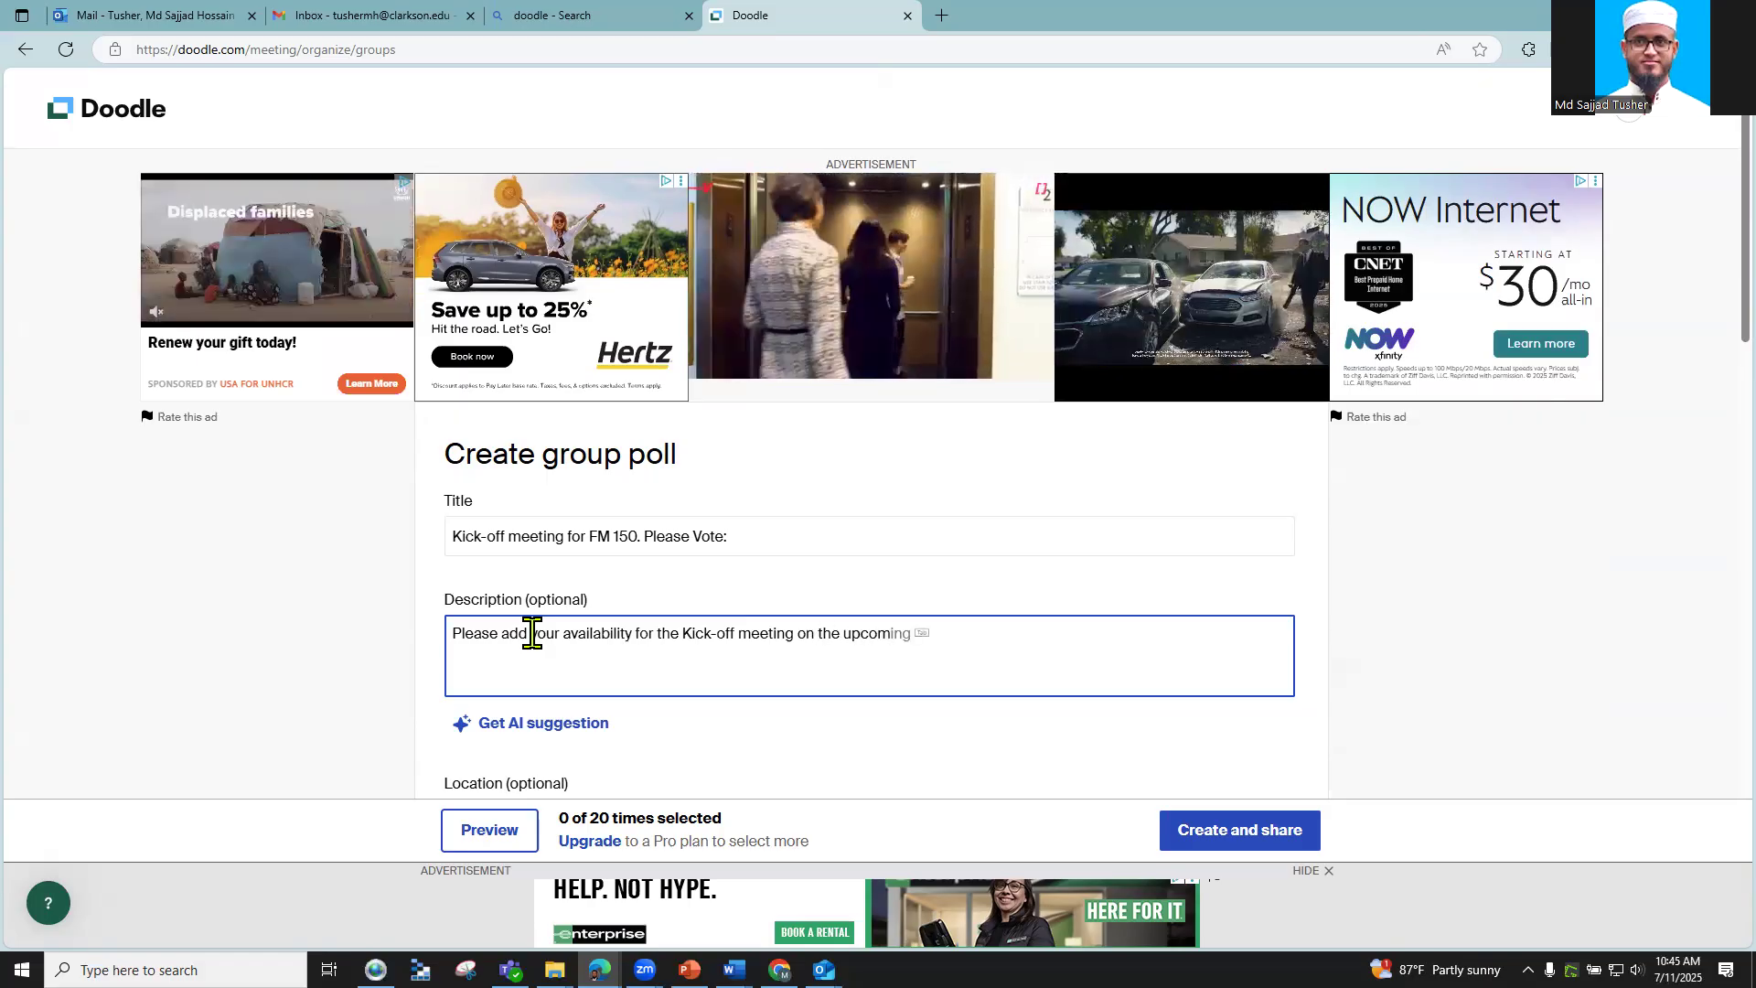
pyautogui.write('pcoming wek')
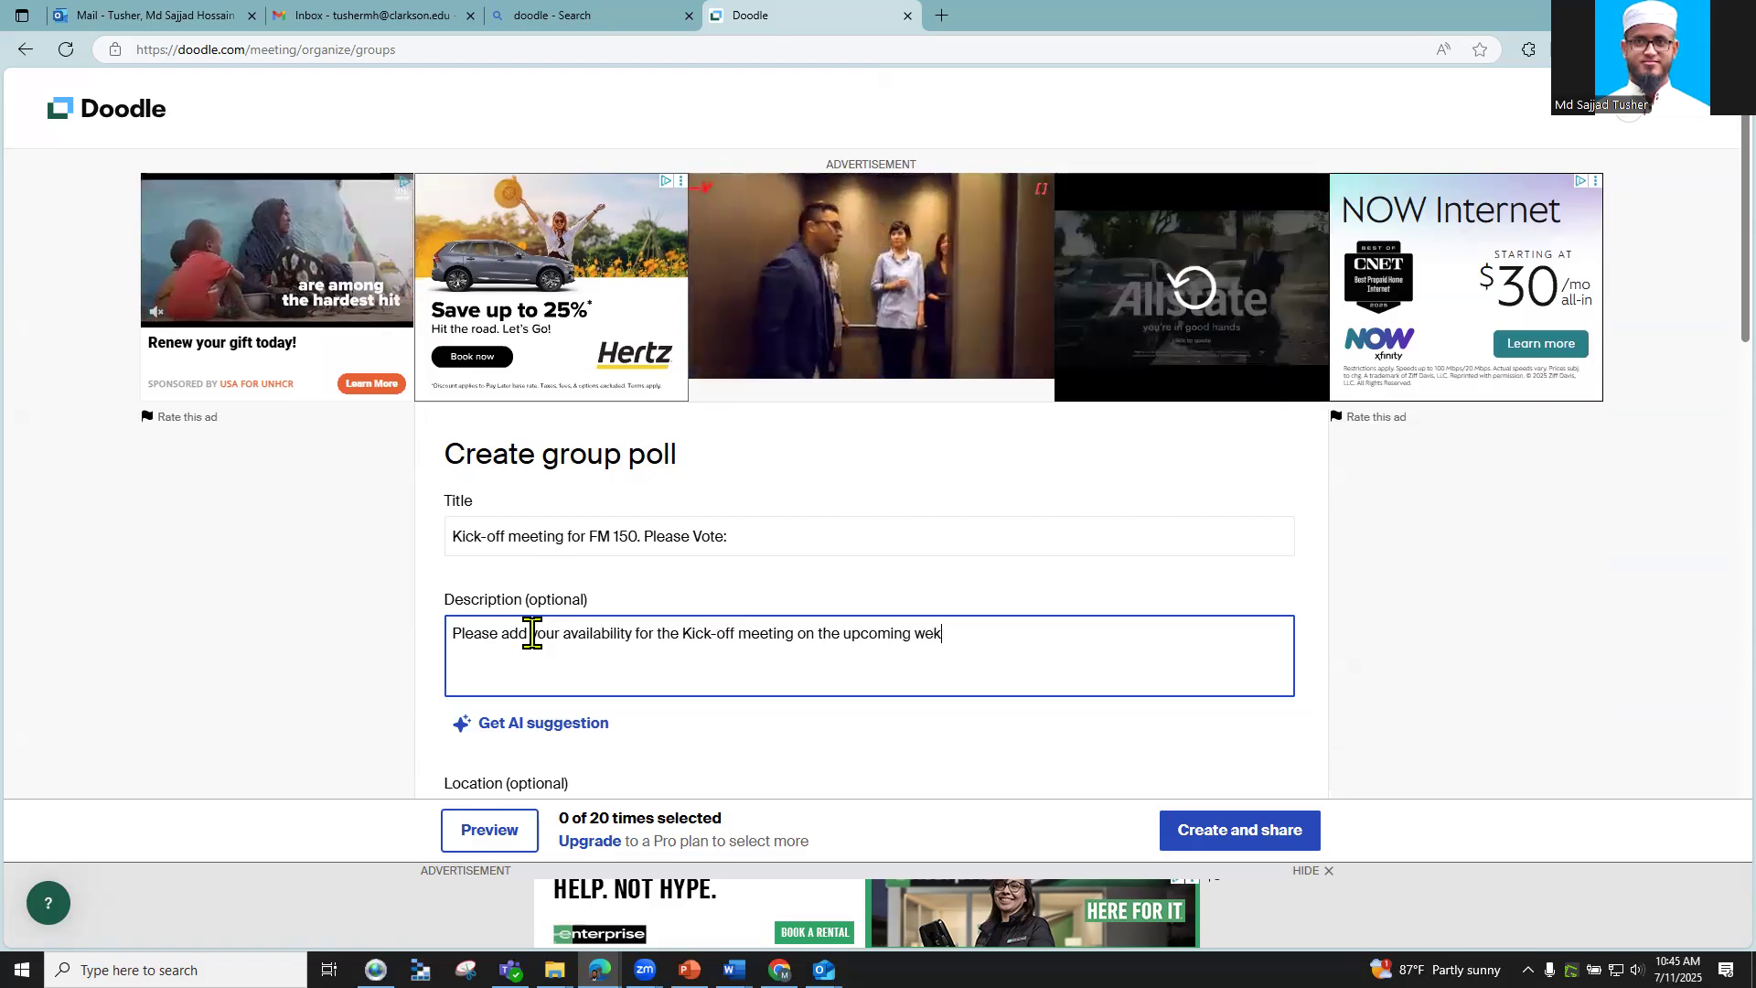
pyautogui.press('BackSpace')
pyautogui.write('ek.')
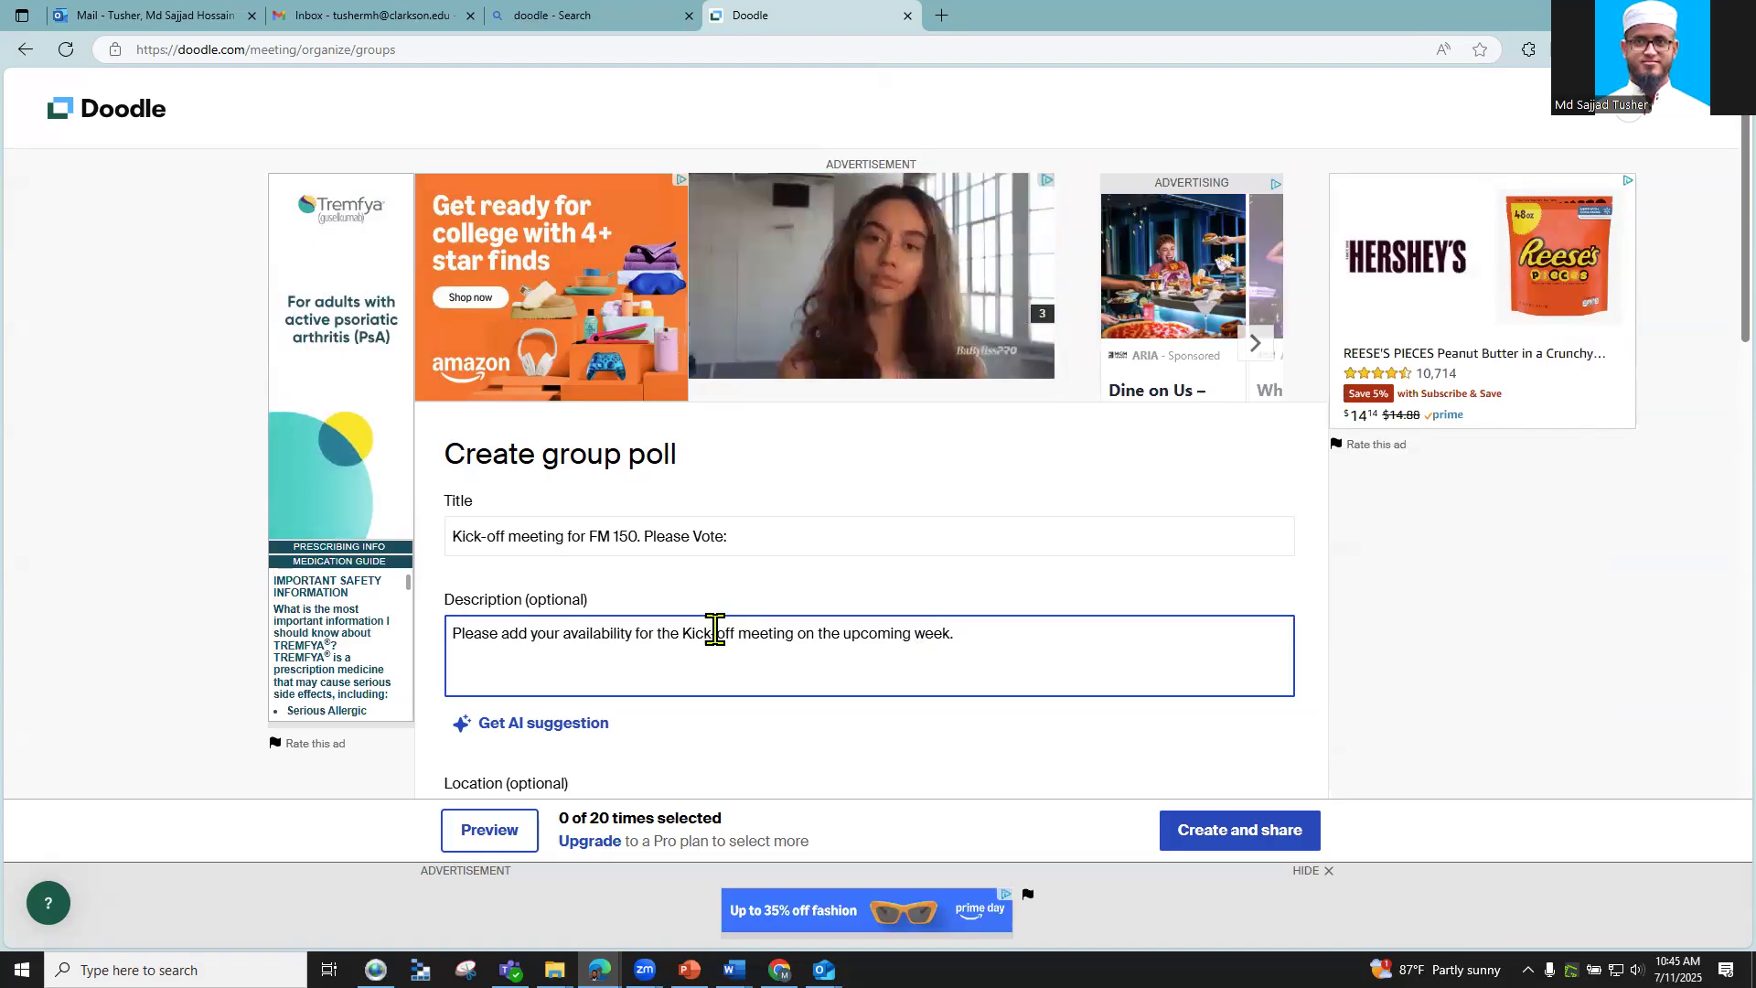
pyautogui.click(804, 611)
# Step: Enter the meeting's street address as the location and pick the Google Maps search suggestion
pyautogui.scroll(-2, 919, 599)
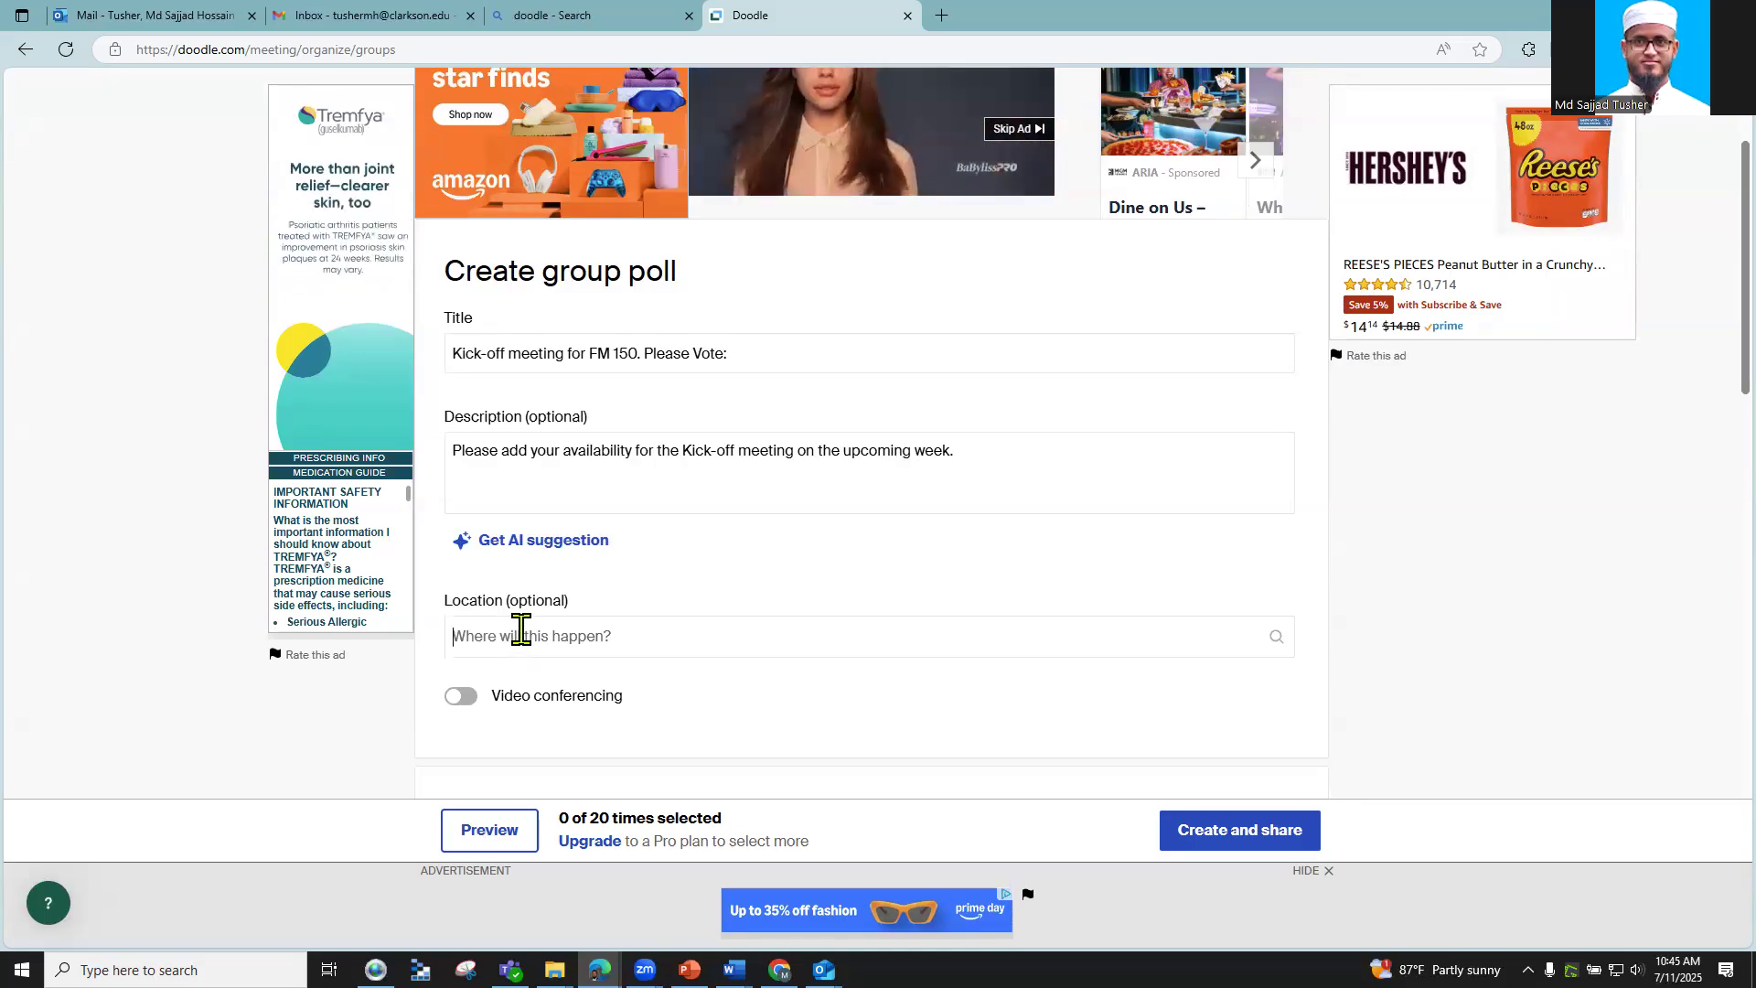
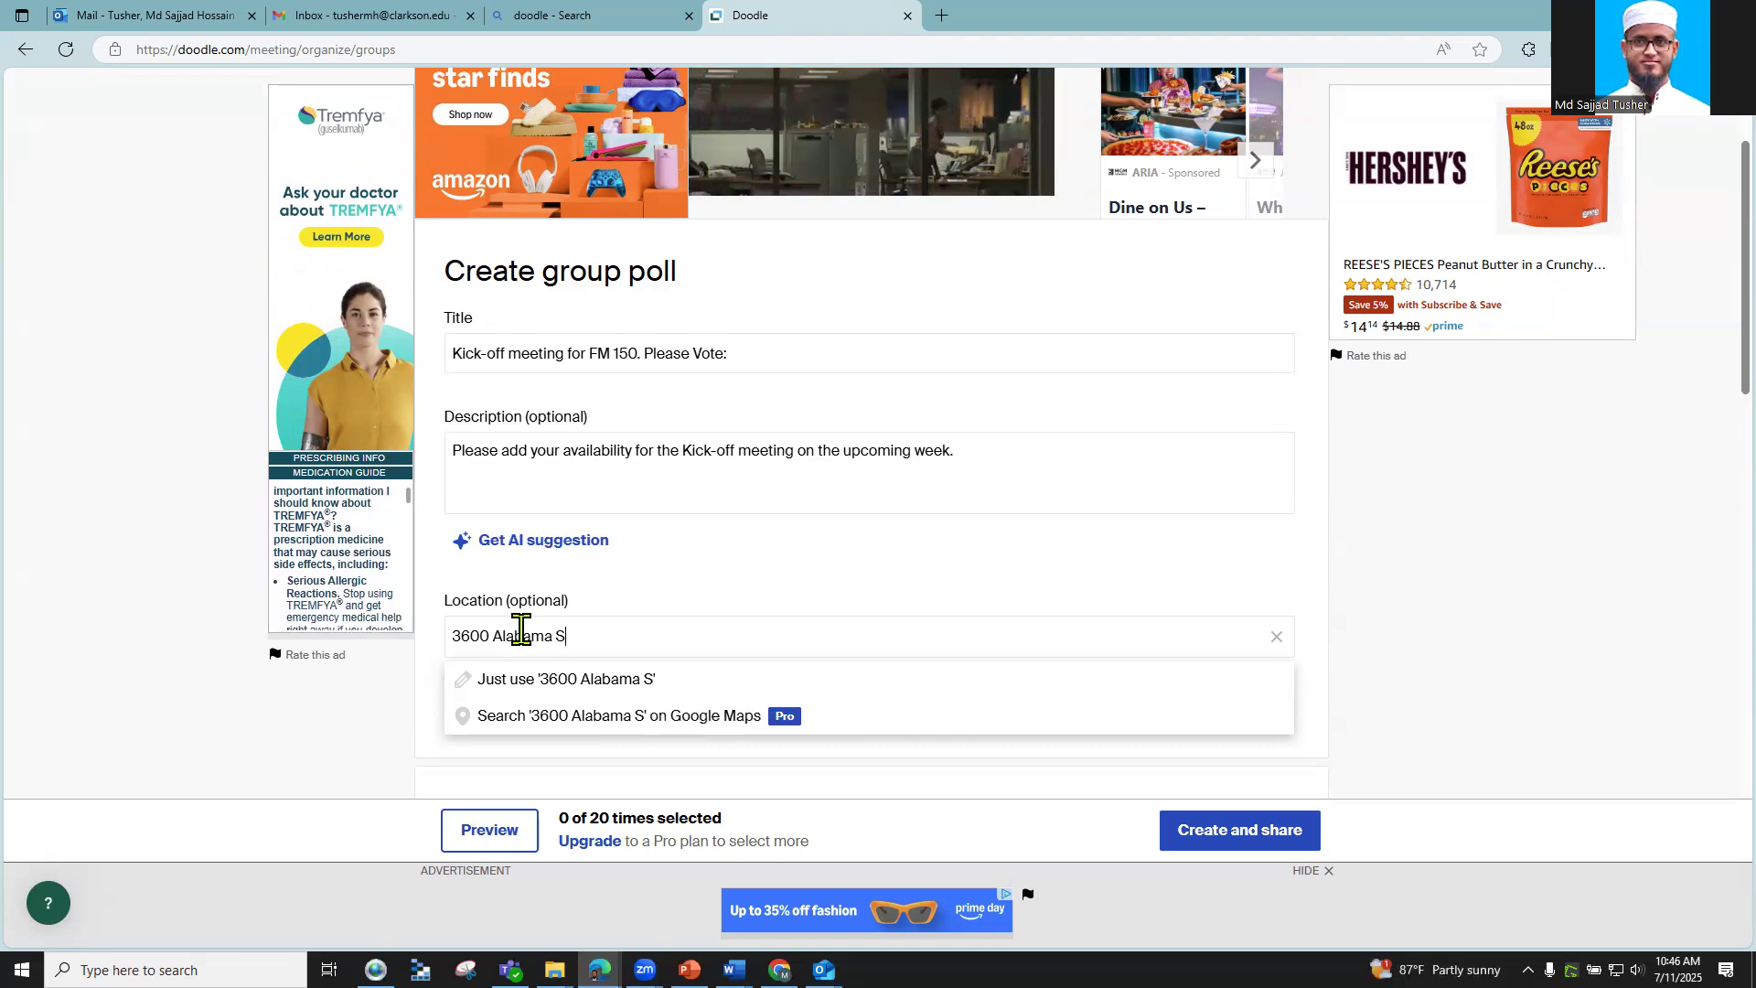
pyautogui.scroll(-1, 515, 645)
pyautogui.scroll(1, 604, 624)
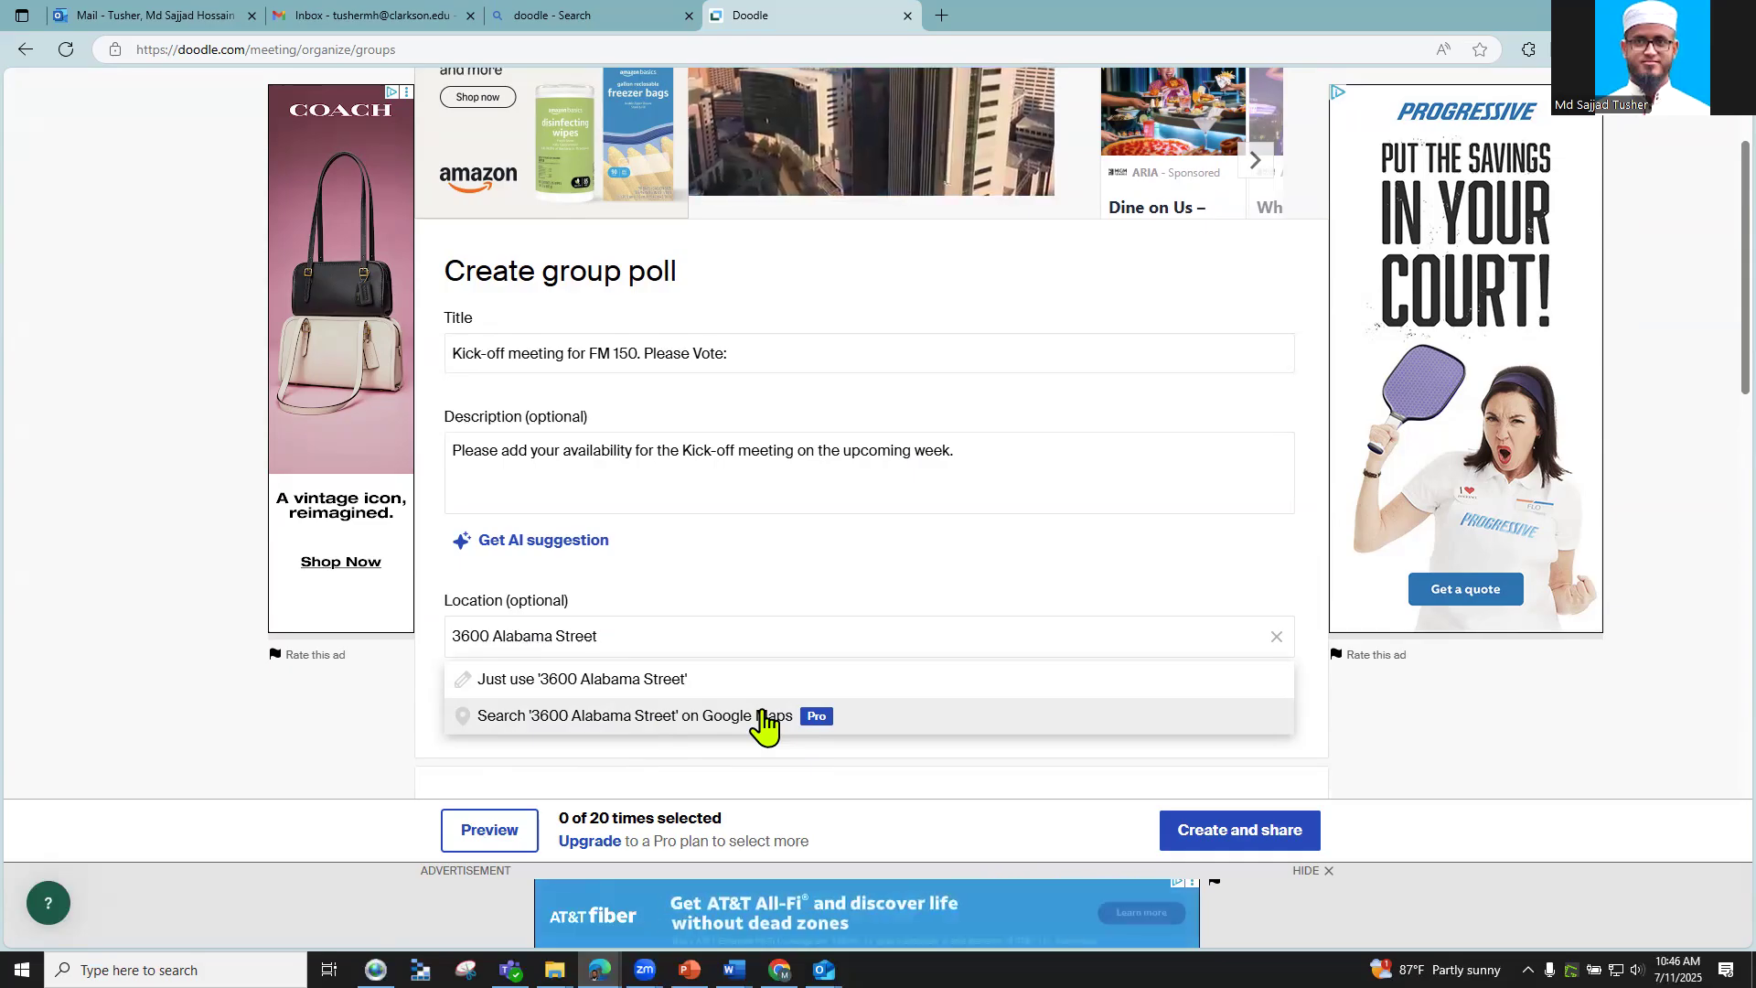
pyautogui.click(763, 718)
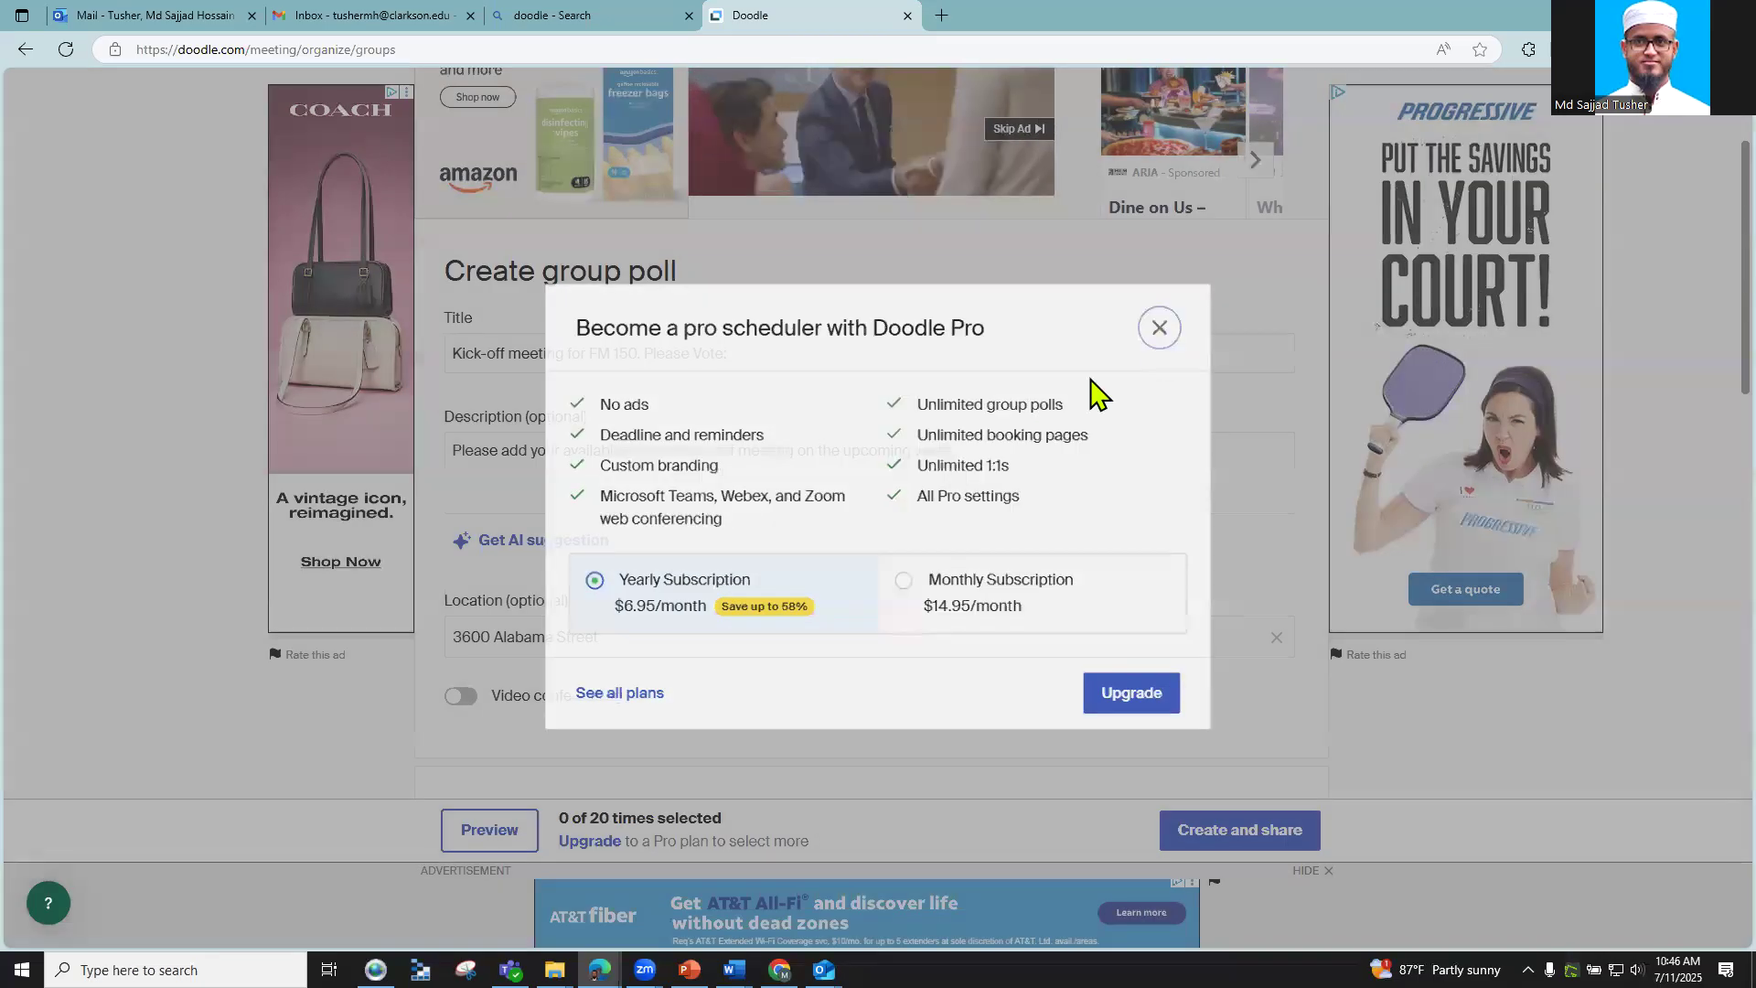
# Step: Dismiss the Doodle Pro offer and enable video conferencing with Zoom as the provider
pyautogui.click(522, 709)
pyautogui.scroll(-2, 513, 595)
pyautogui.click(462, 514)
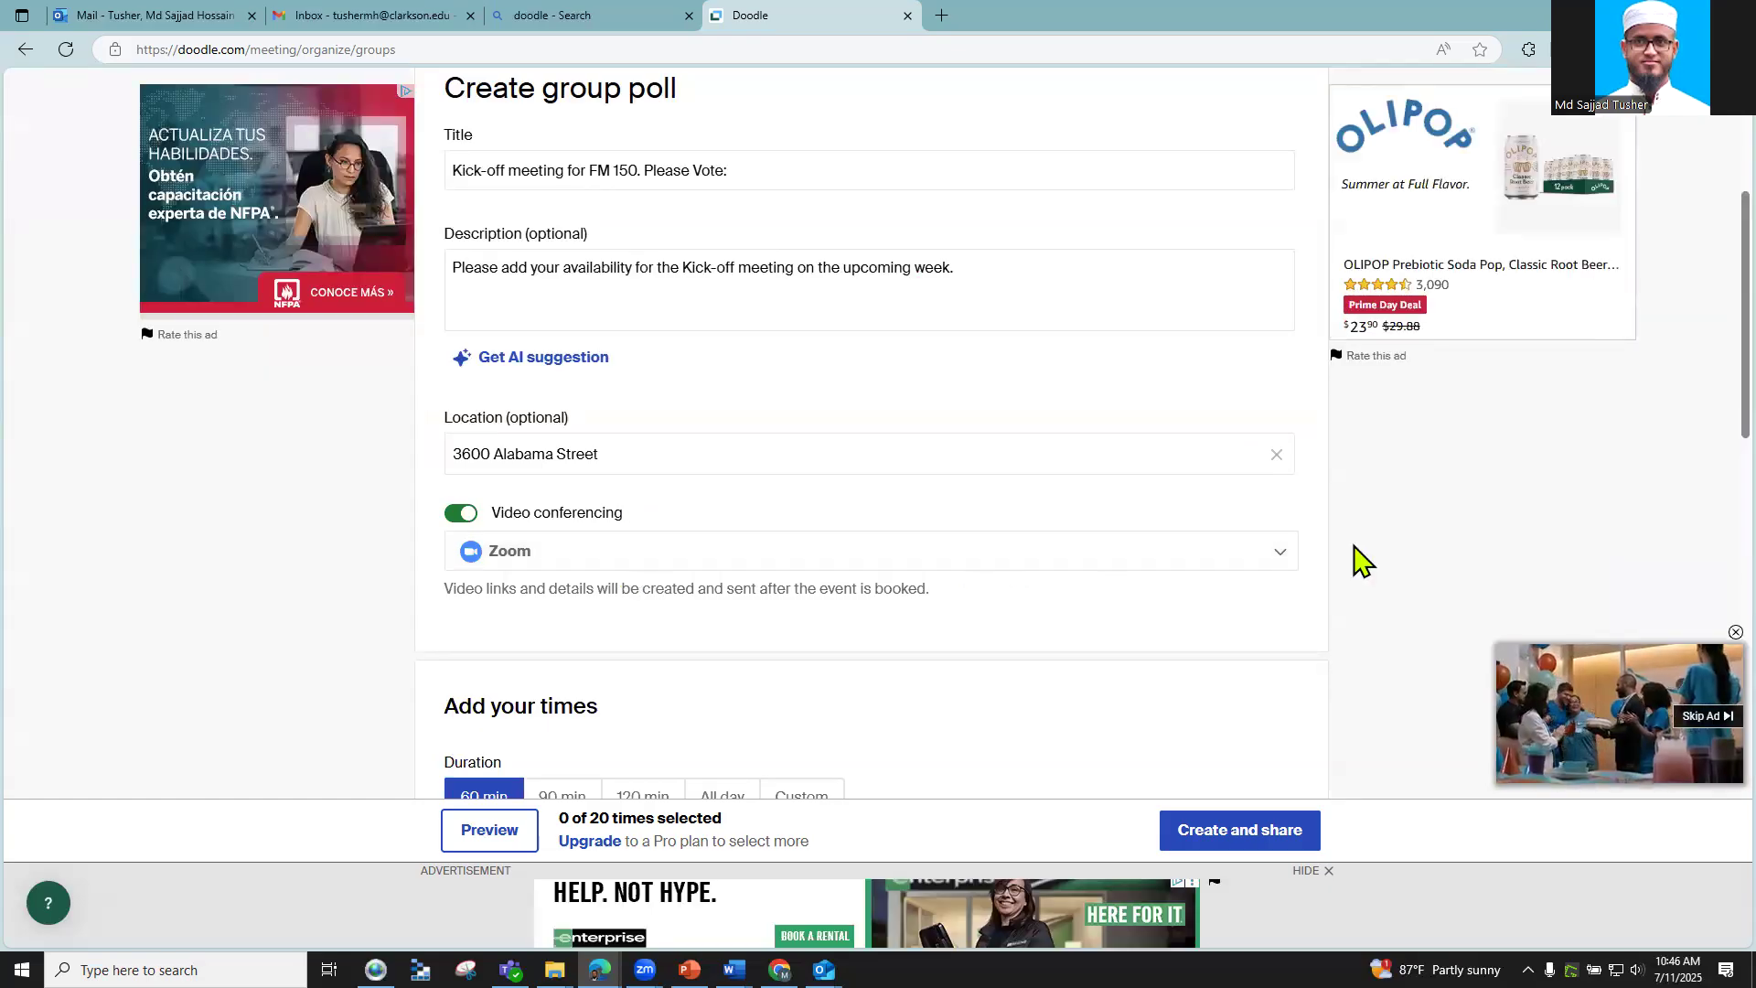
pyautogui.click(1276, 554)
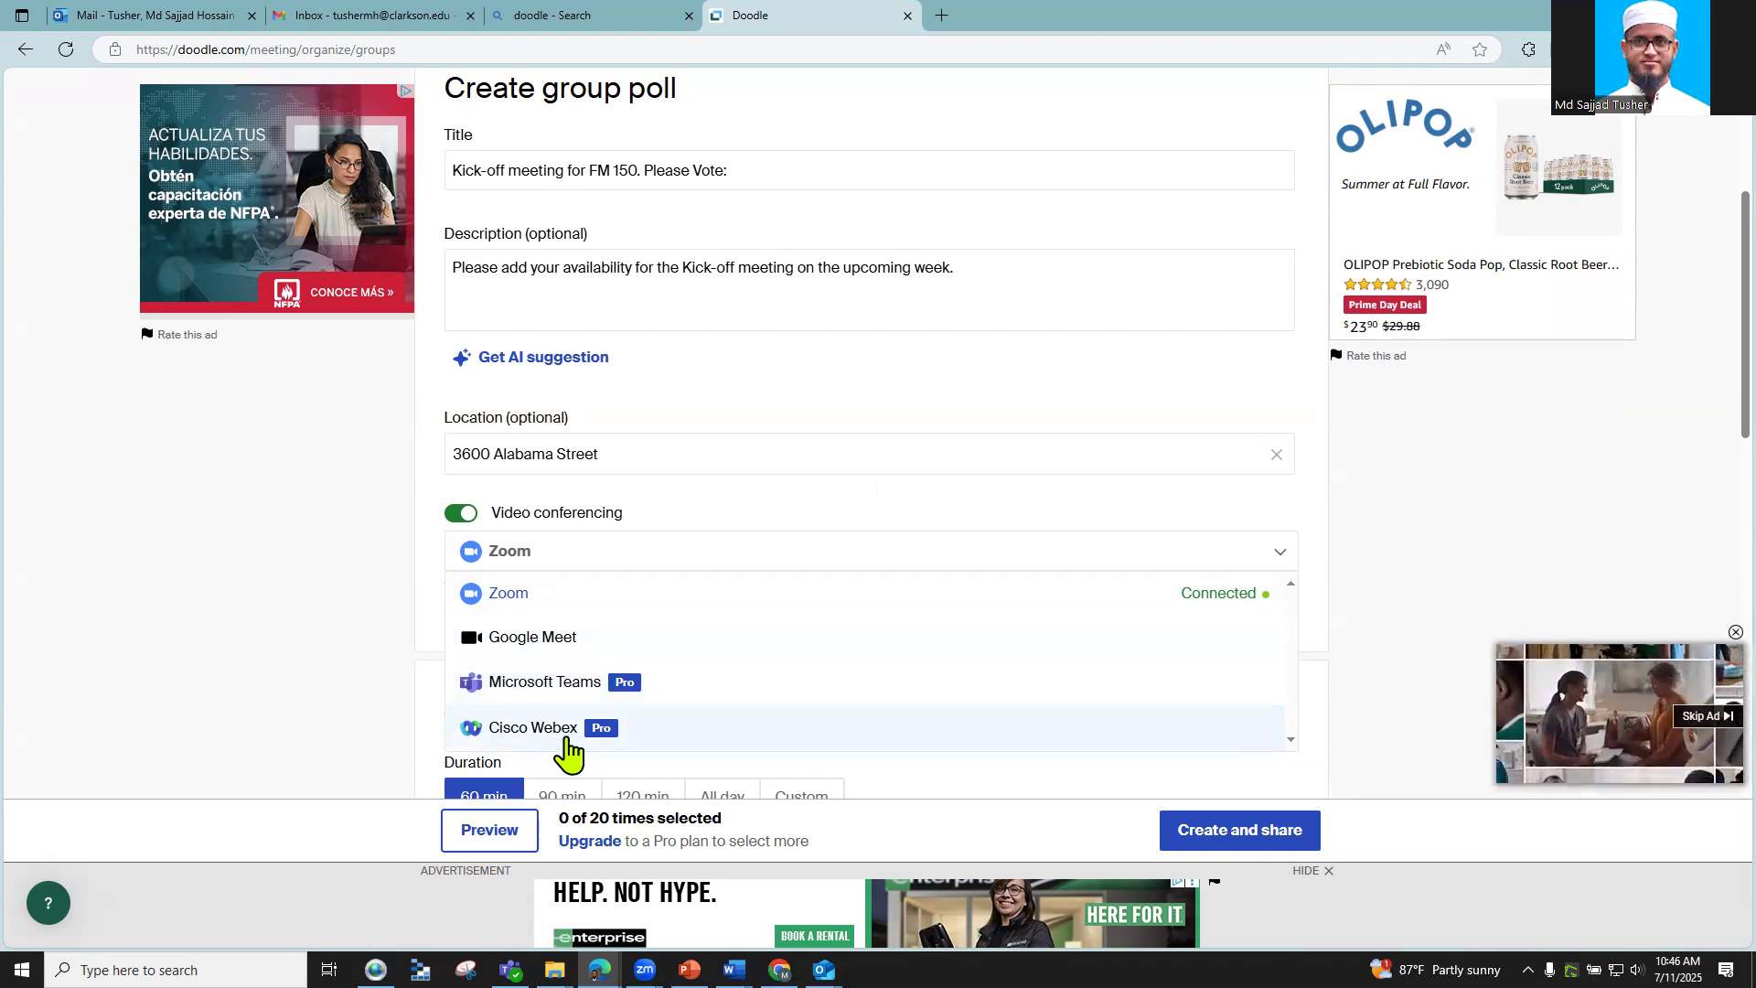
pyautogui.click(432, 637)
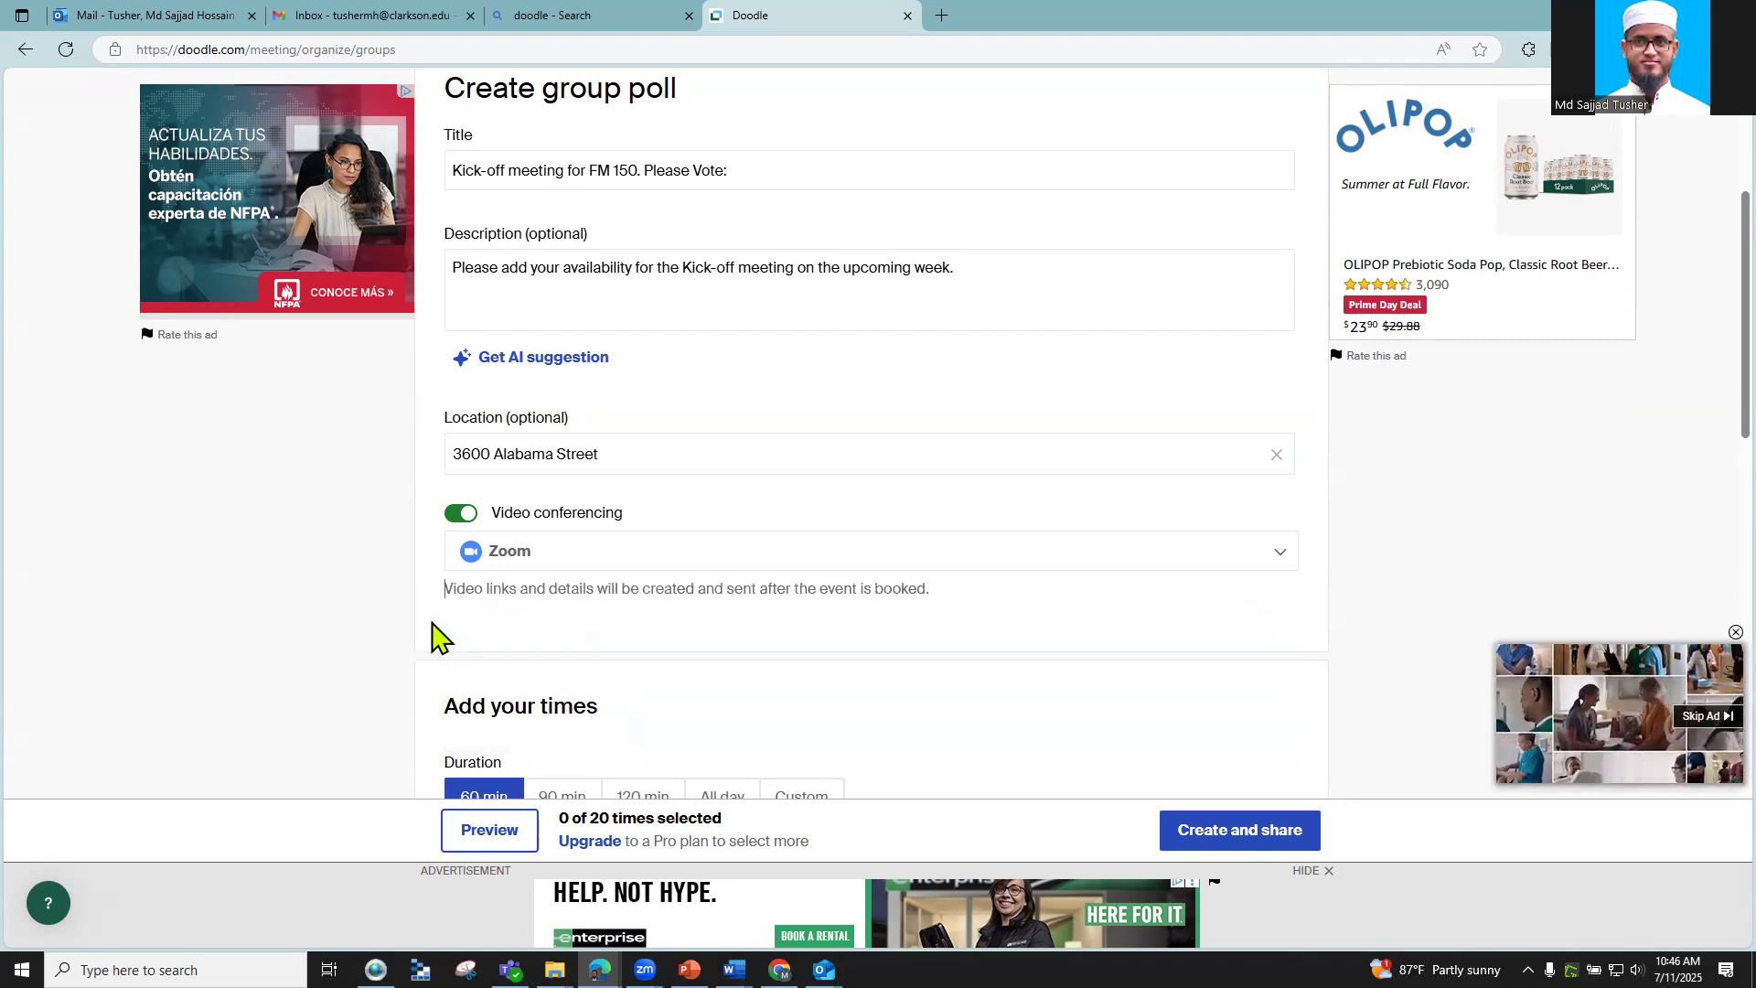
# Step: Keep the 60 min duration and move the calendar forward to the July 13–19 week
pyautogui.scroll(-2, 578, 672)
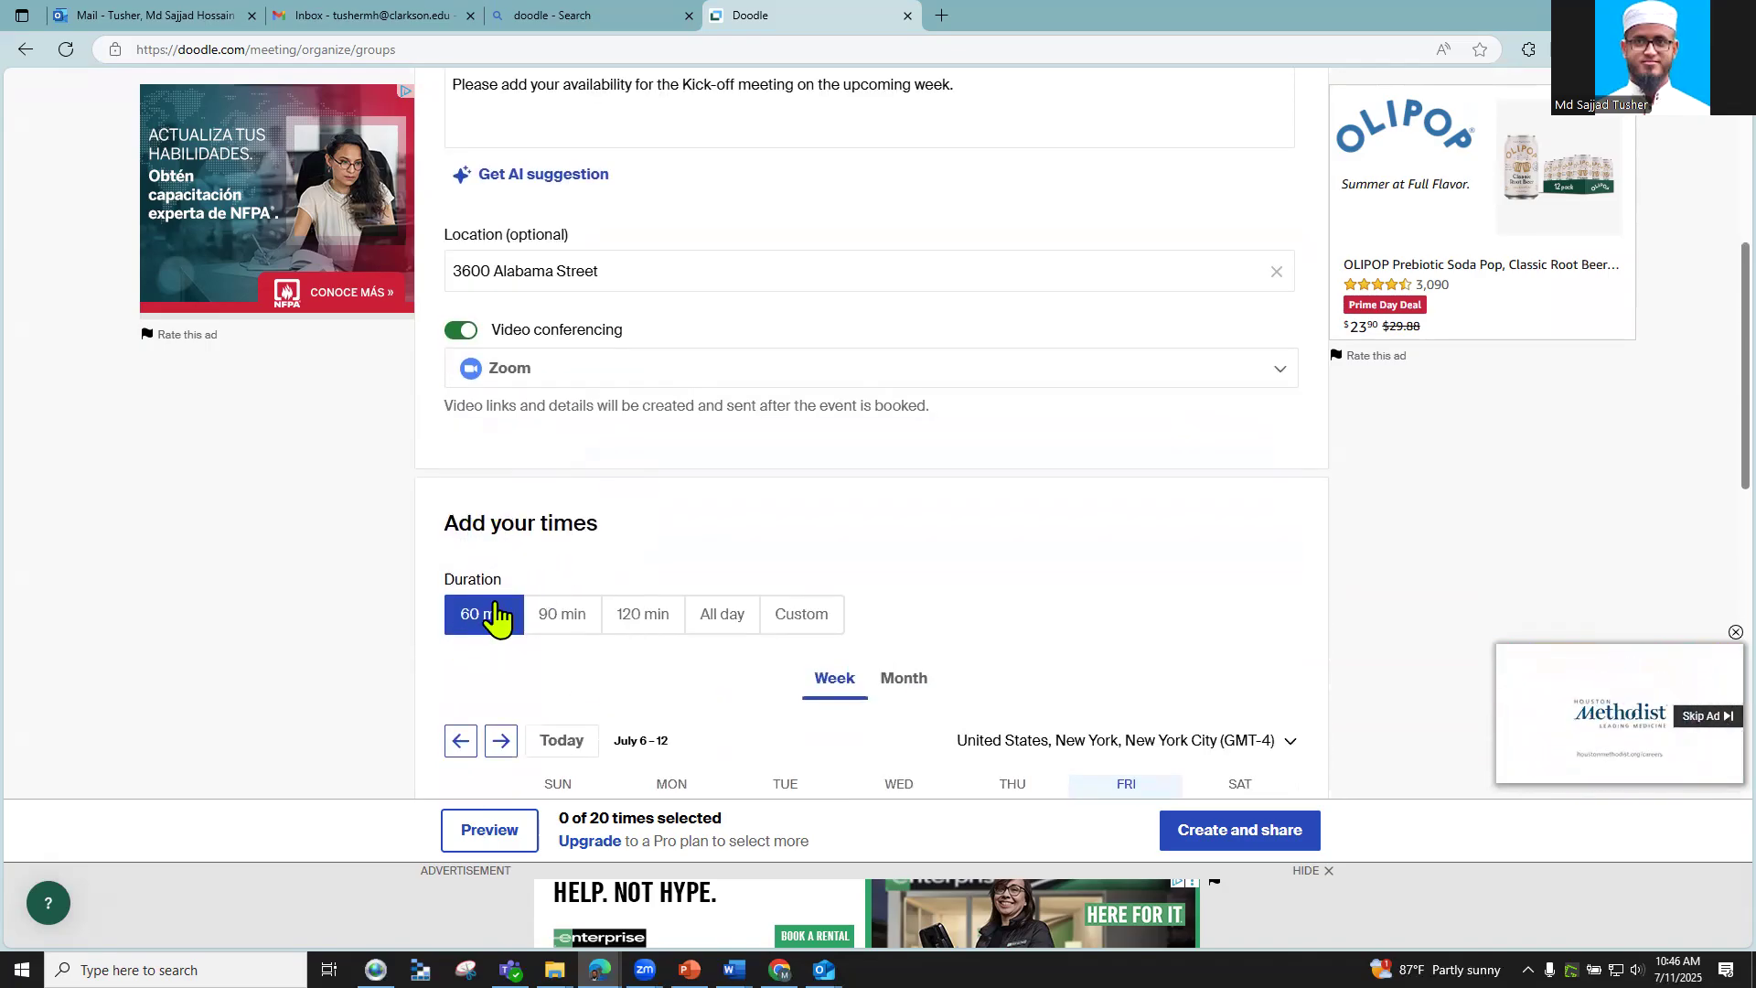
pyautogui.click(793, 629)
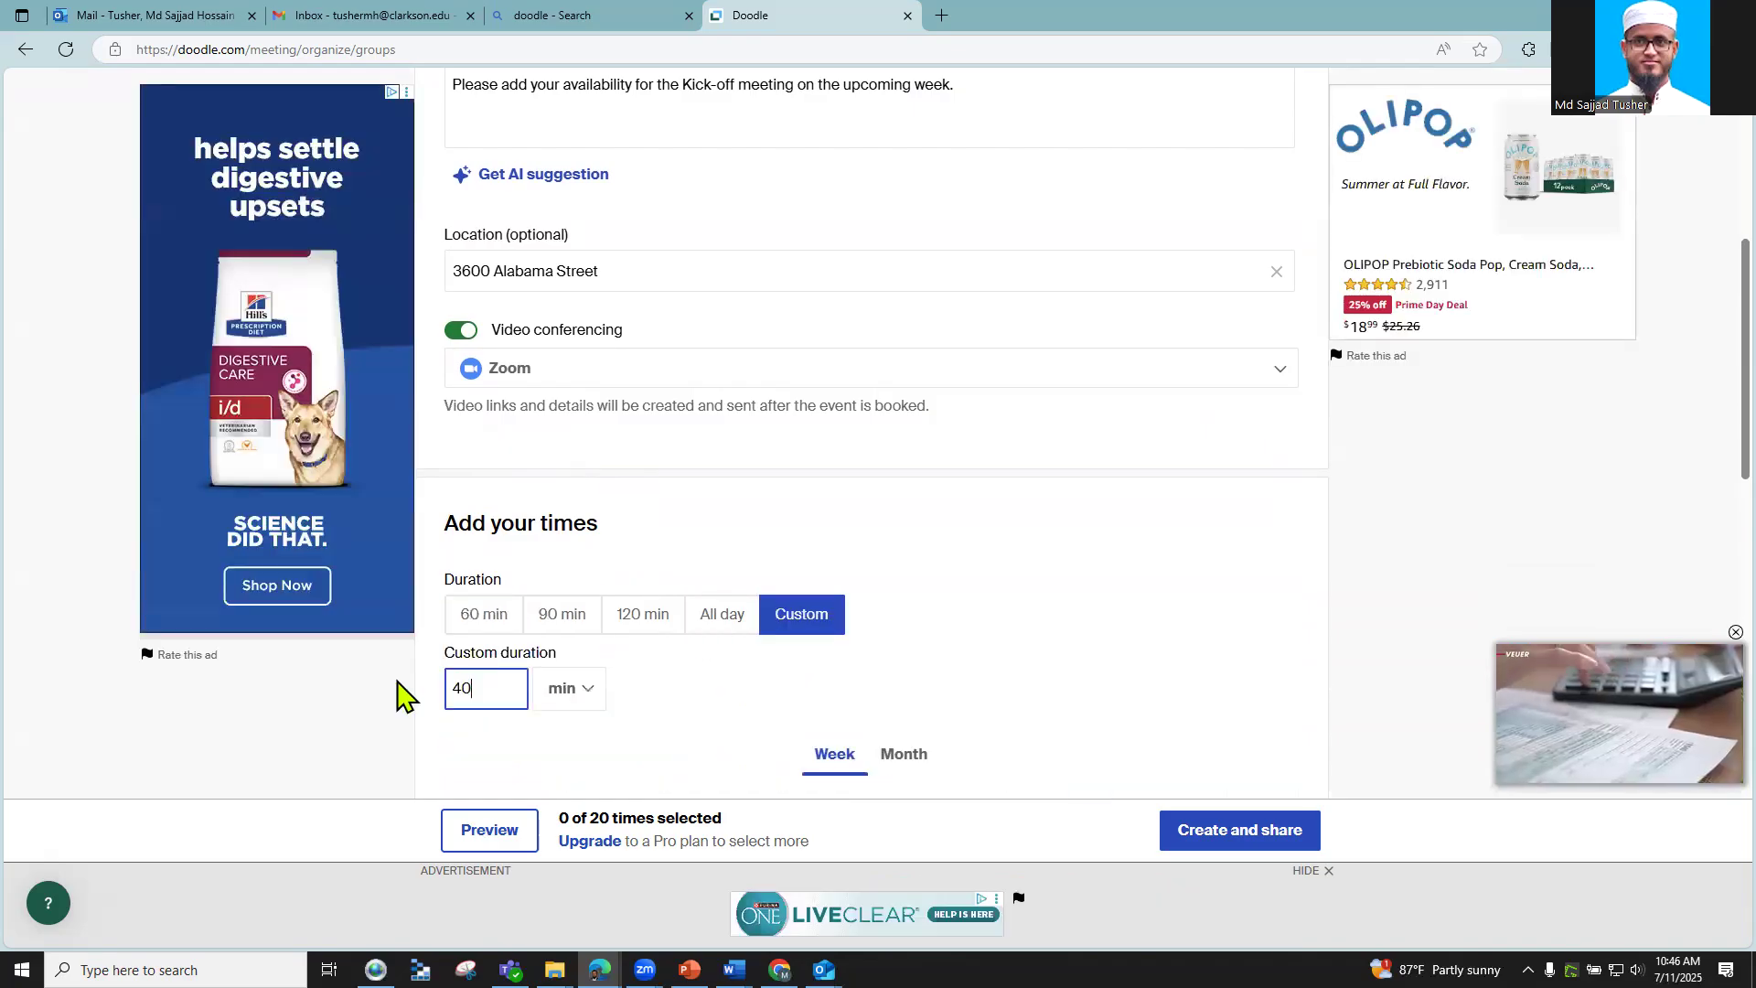
pyautogui.click(498, 616)
pyautogui.scroll(-3, 502, 619)
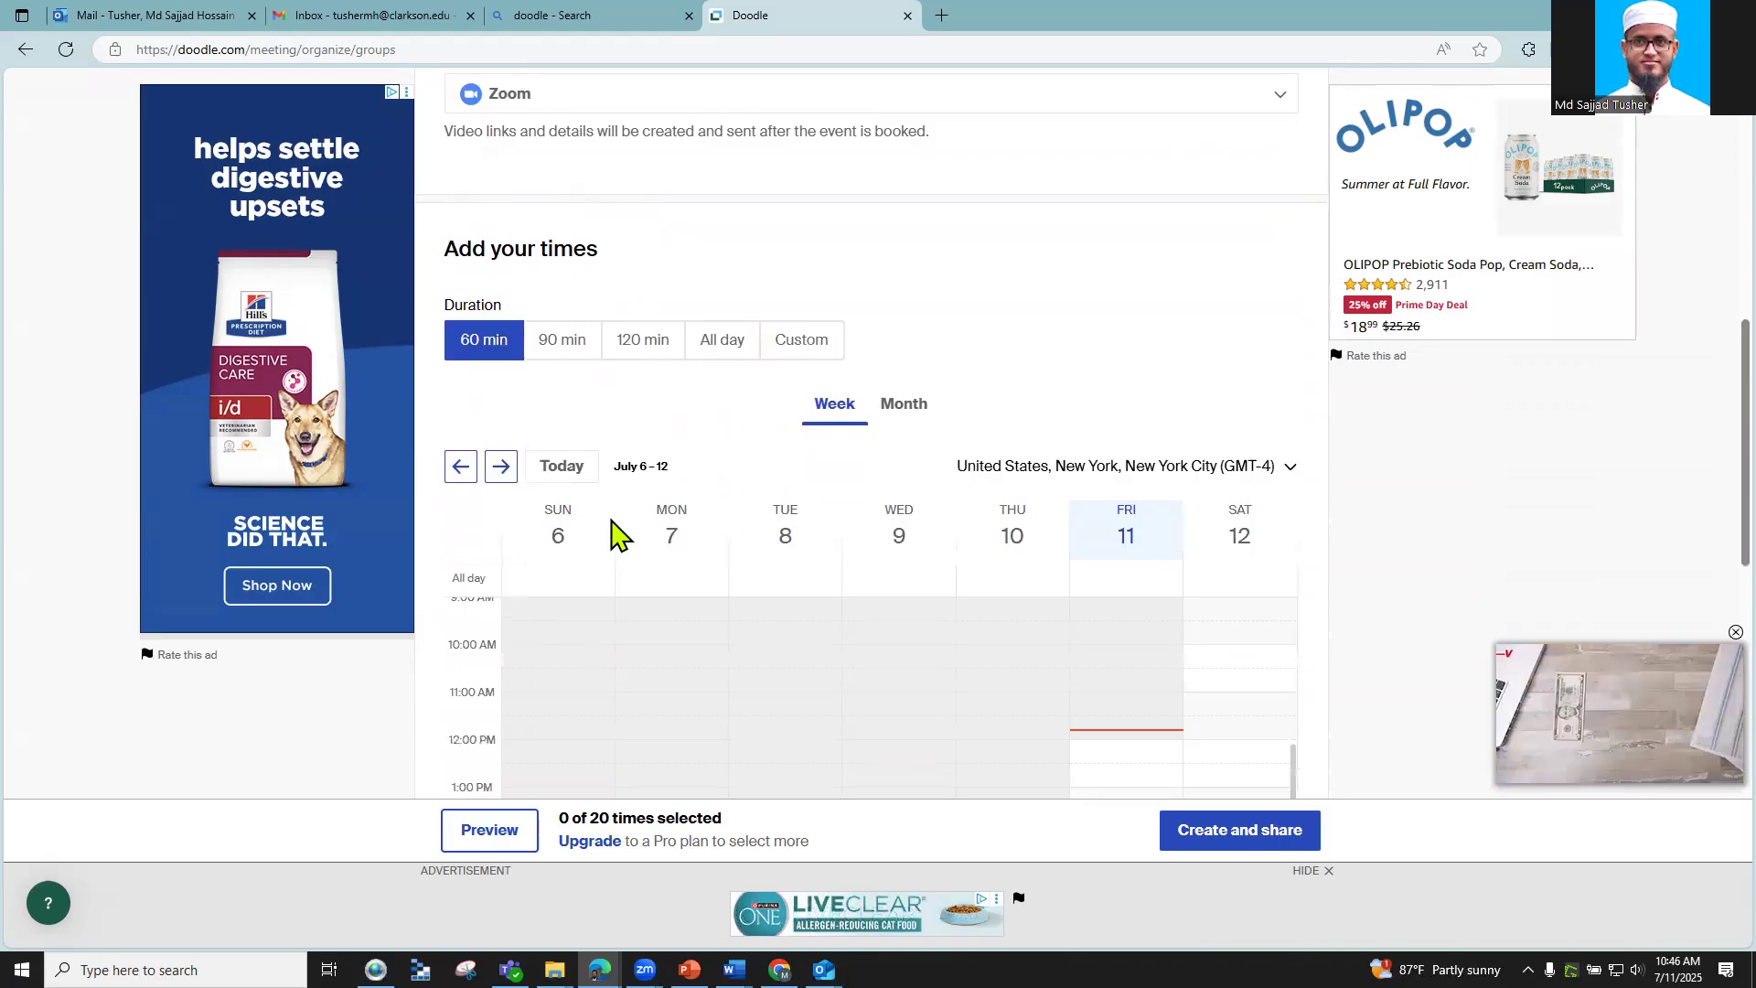
pyautogui.scroll(-2, 659, 509)
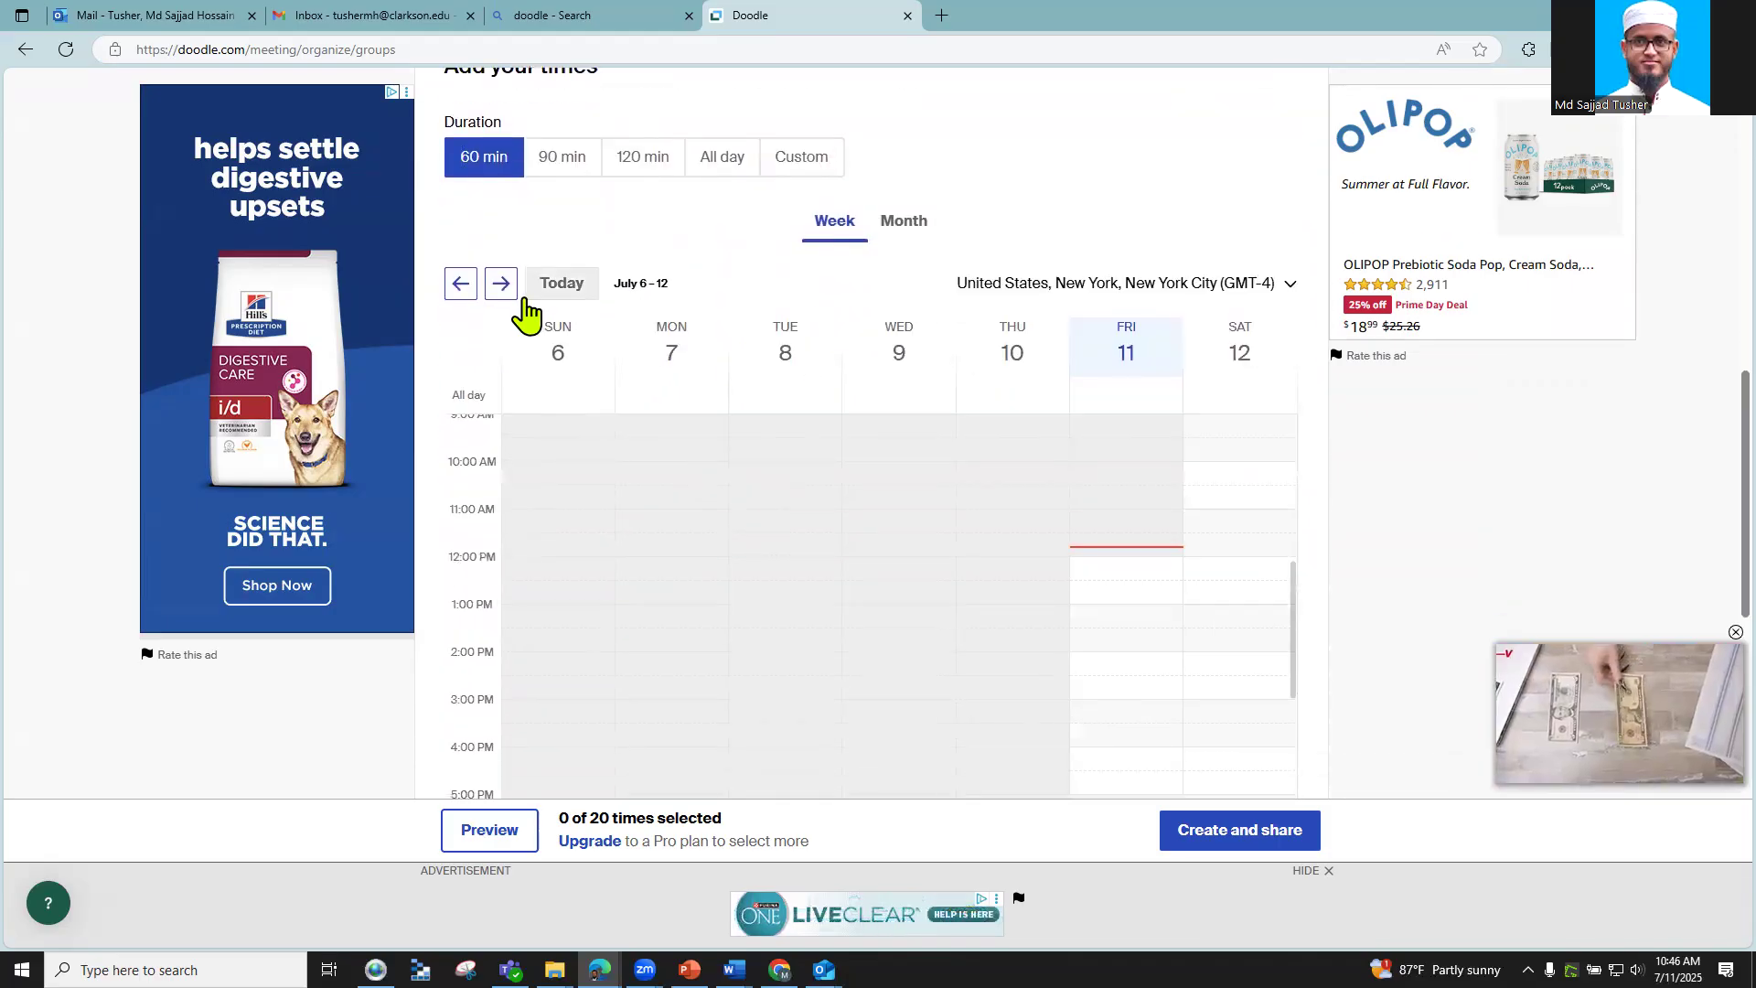
pyautogui.click(501, 285)
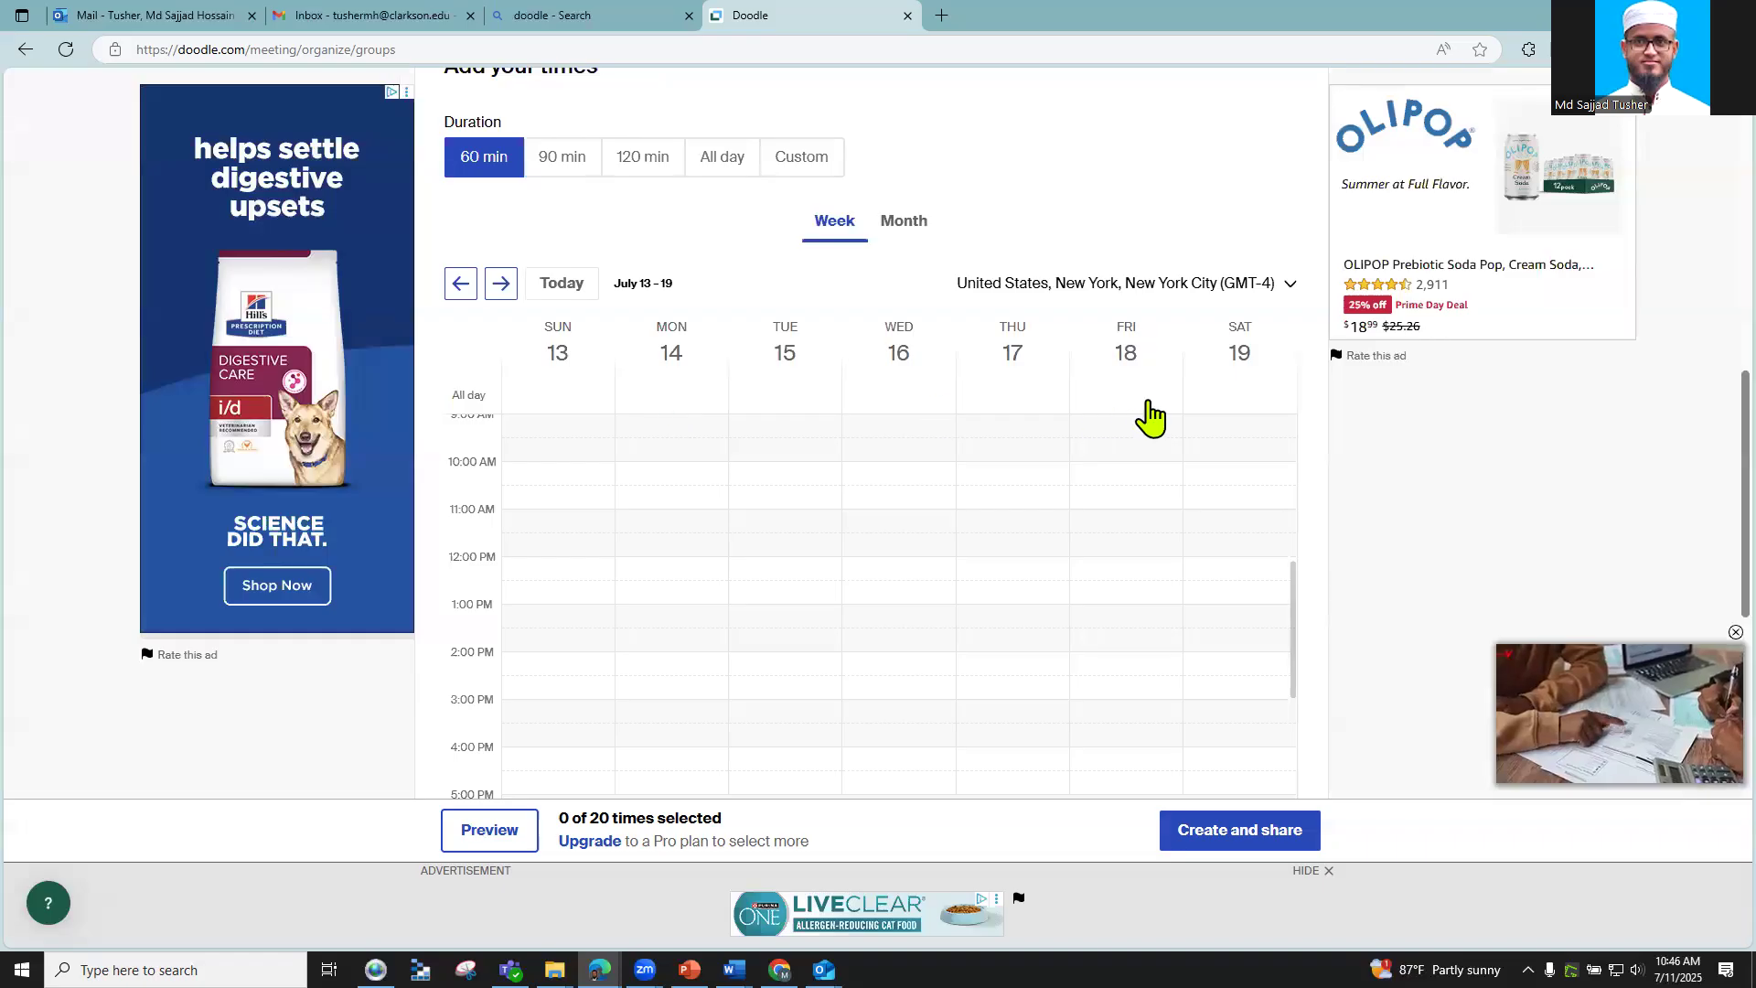
pyautogui.scroll(2, 688, 526)
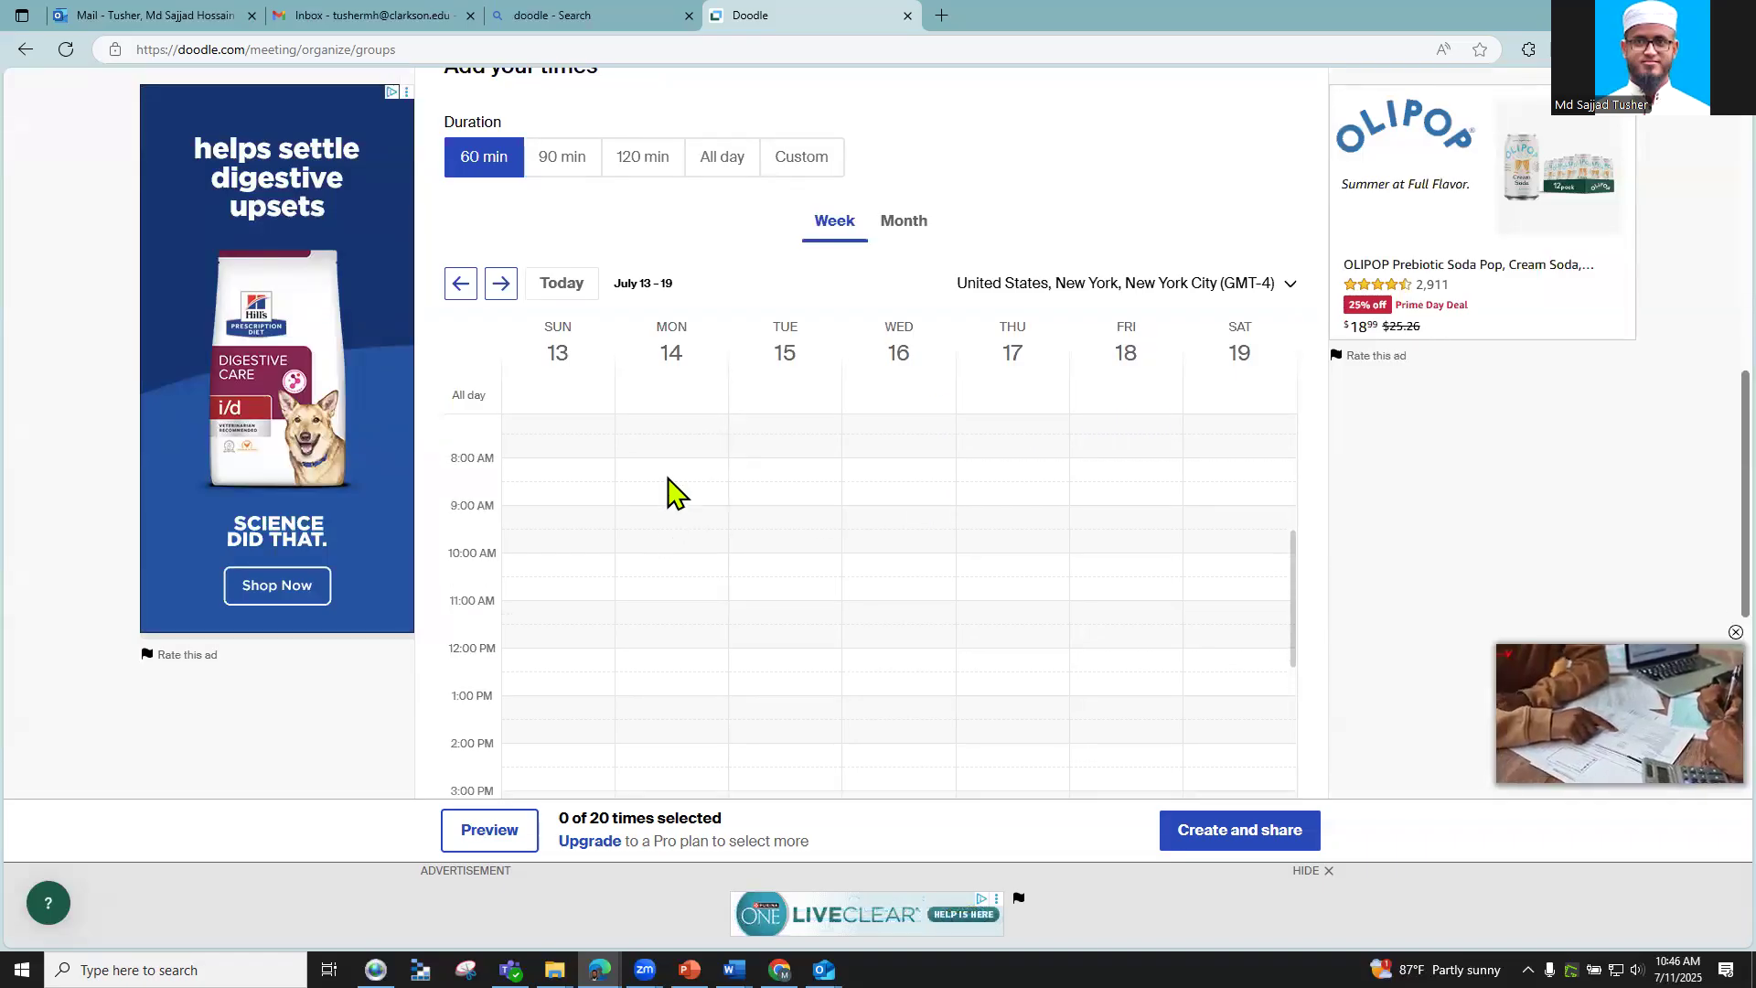
# Step: Add Monday 14 slots 8–9 AM, 2–3 PM, 4–5 PM and Wednesday 16 slots 9–10 AM, 12:30–1:30 PM, 3–4 PM
pyautogui.click(666, 479)
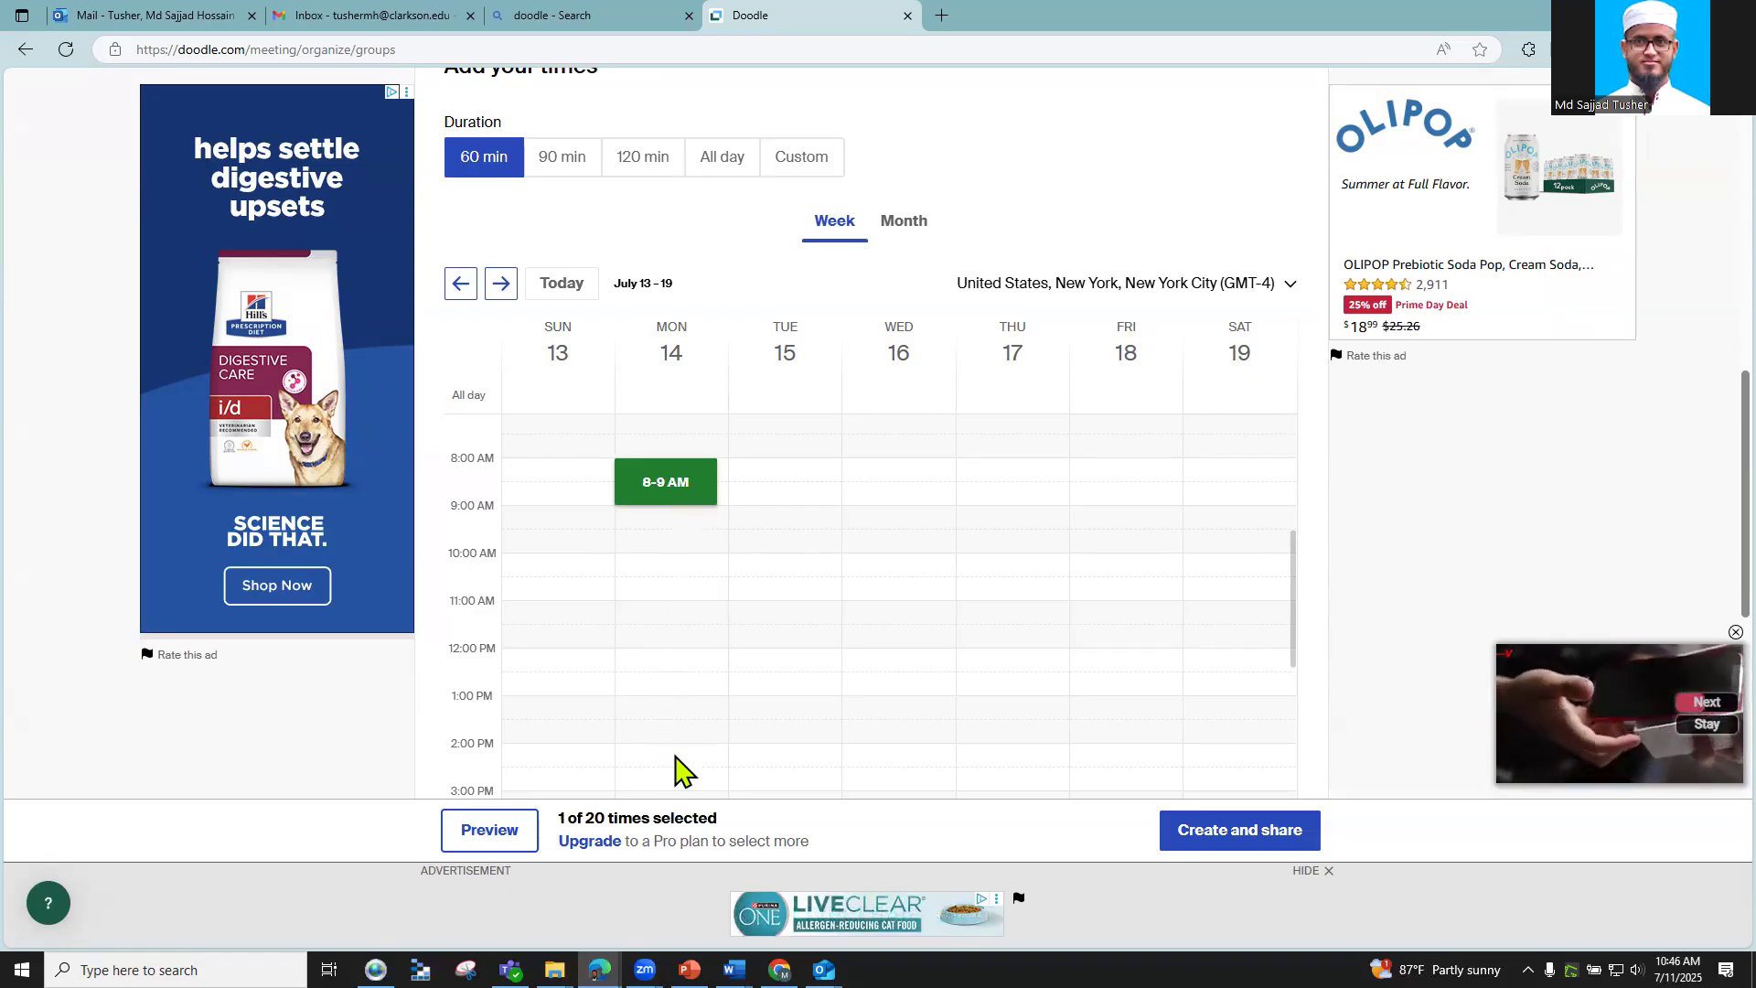
pyautogui.click(686, 773)
pyautogui.scroll(-2, 696, 686)
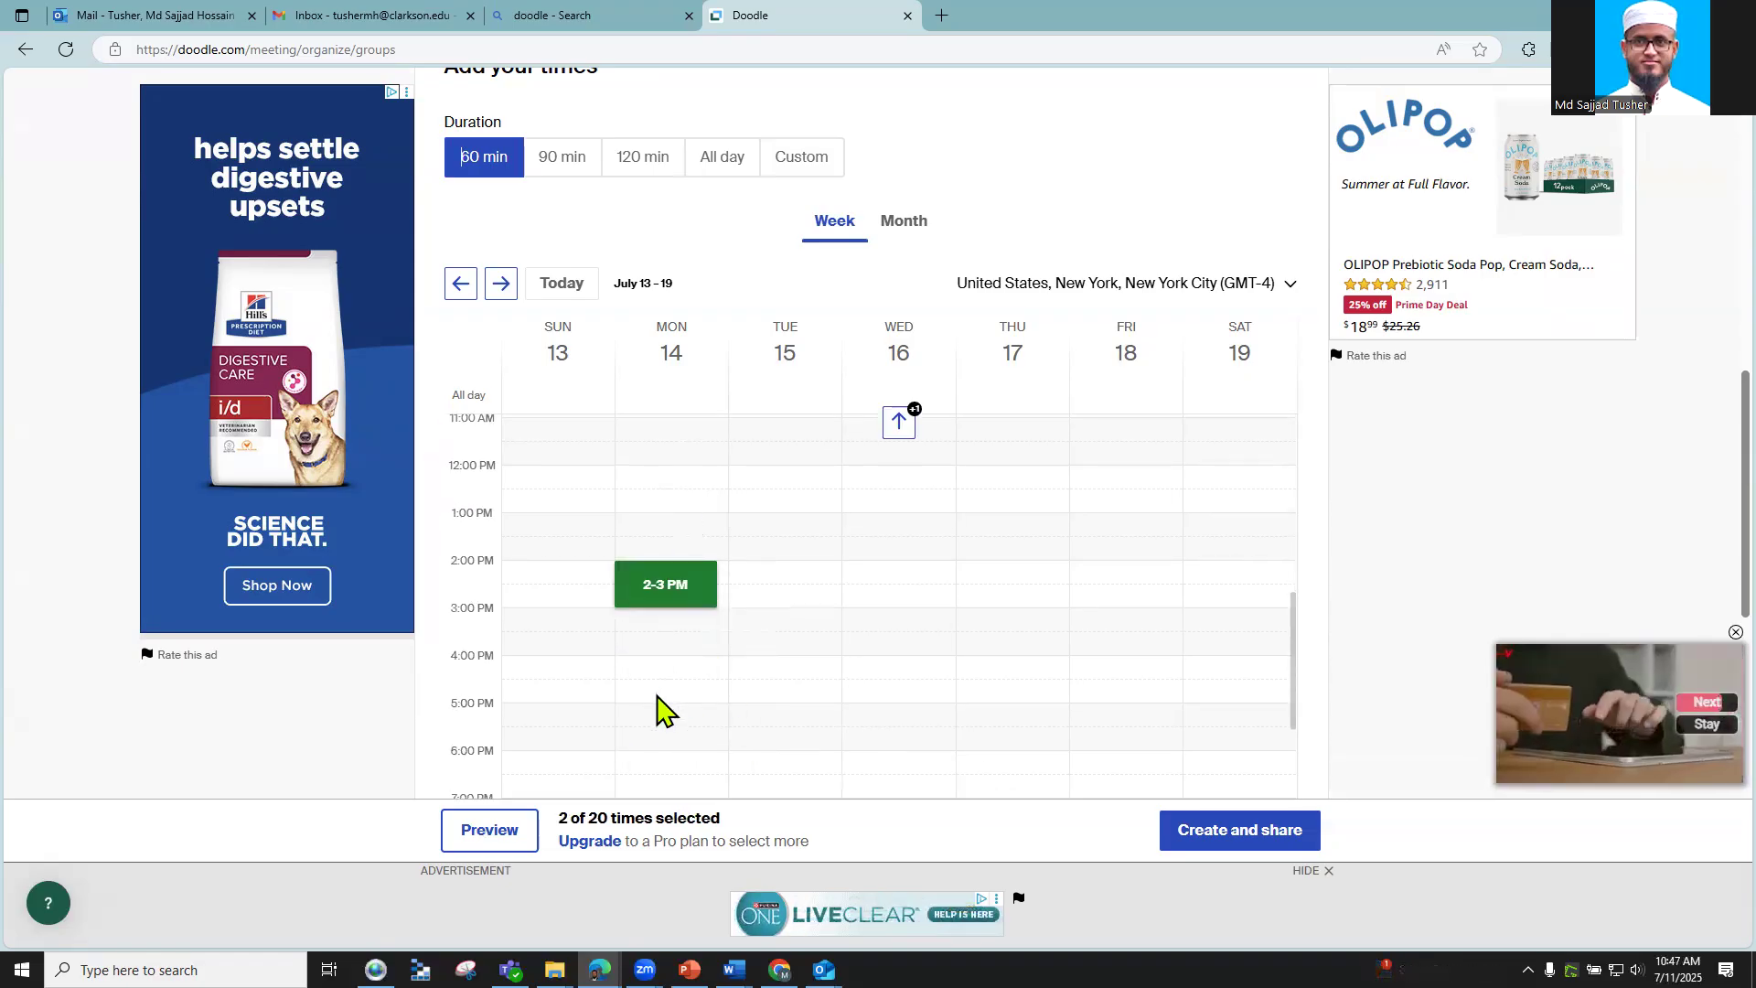
pyautogui.click(659, 686)
pyautogui.scroll(2, 867, 593)
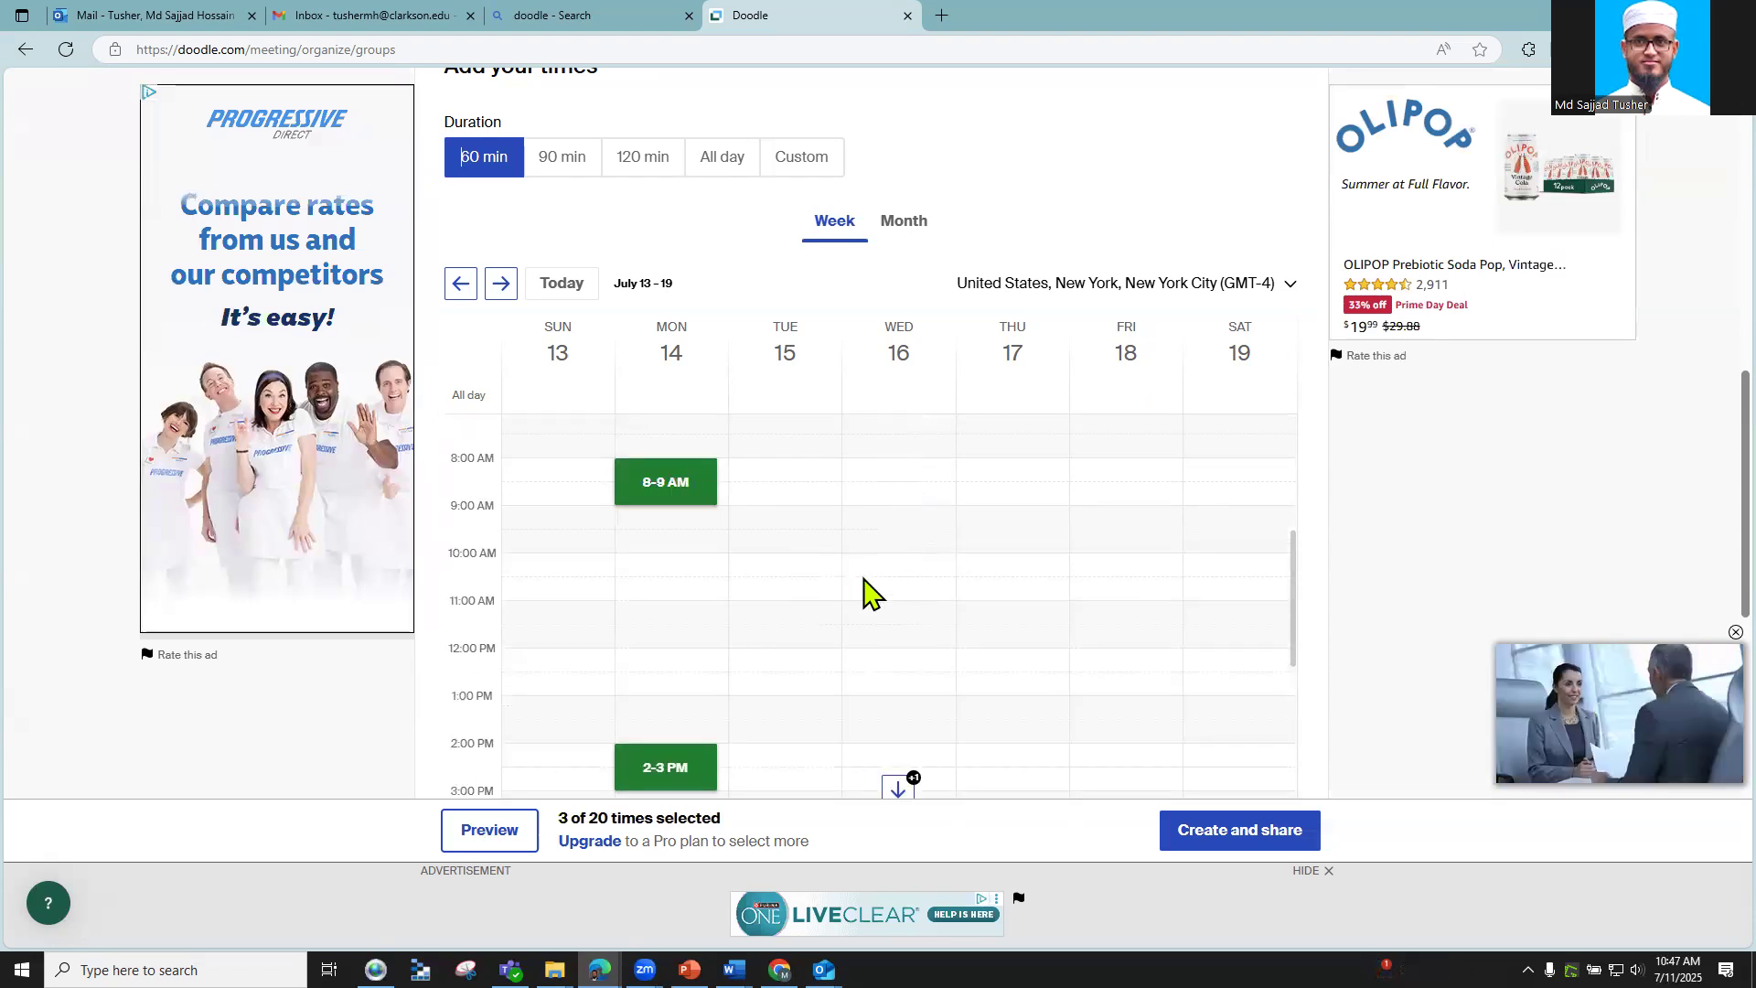
pyautogui.click(887, 540)
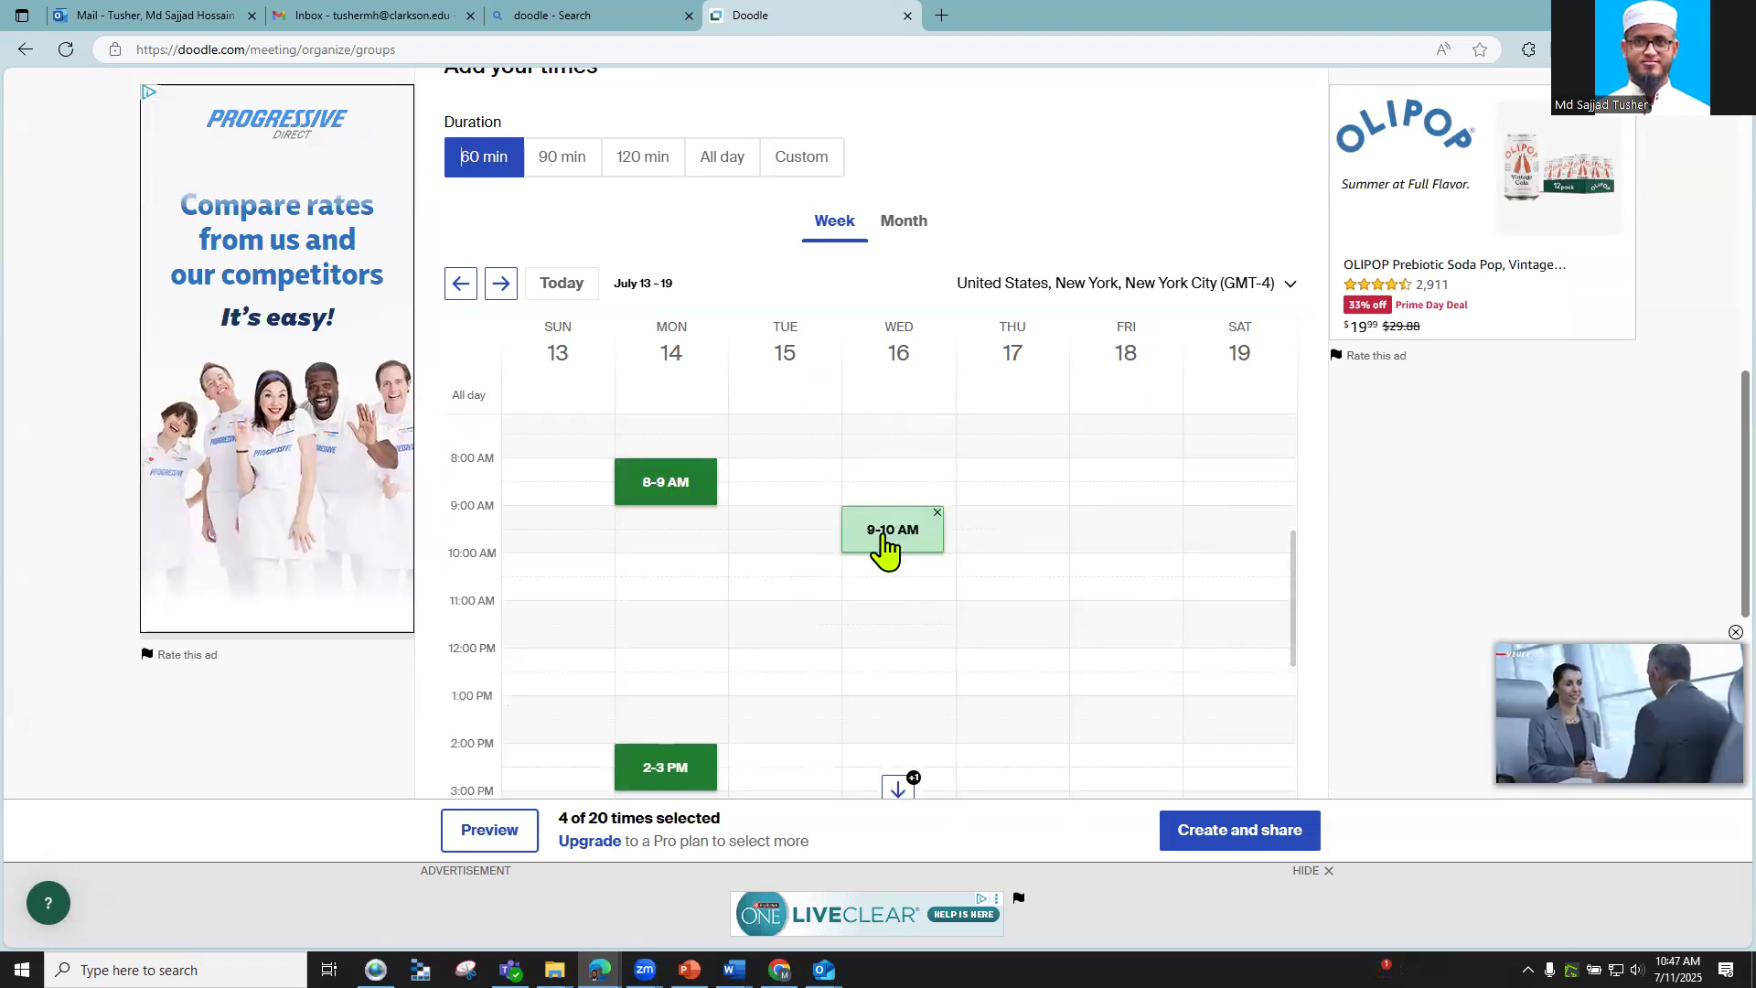
pyautogui.click(900, 696)
pyautogui.scroll(-2, 892, 636)
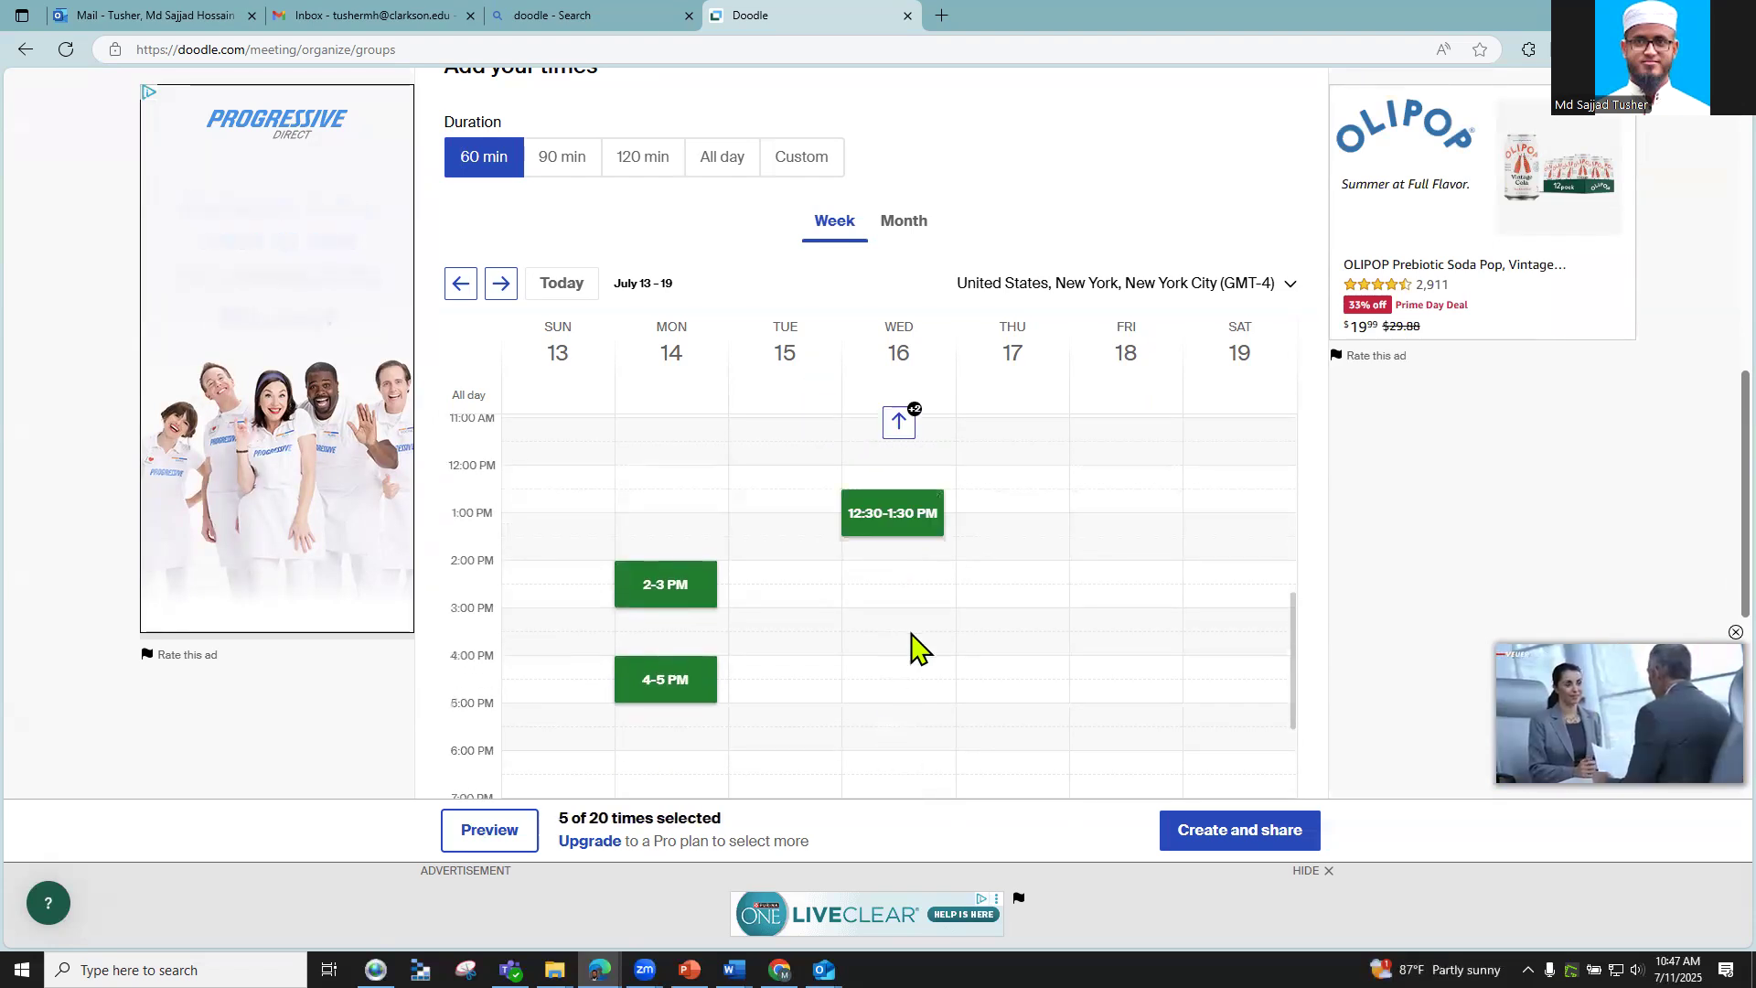
pyautogui.click(909, 640)
pyautogui.scroll(1, 1065, 471)
pyautogui.scroll(1, 1064, 472)
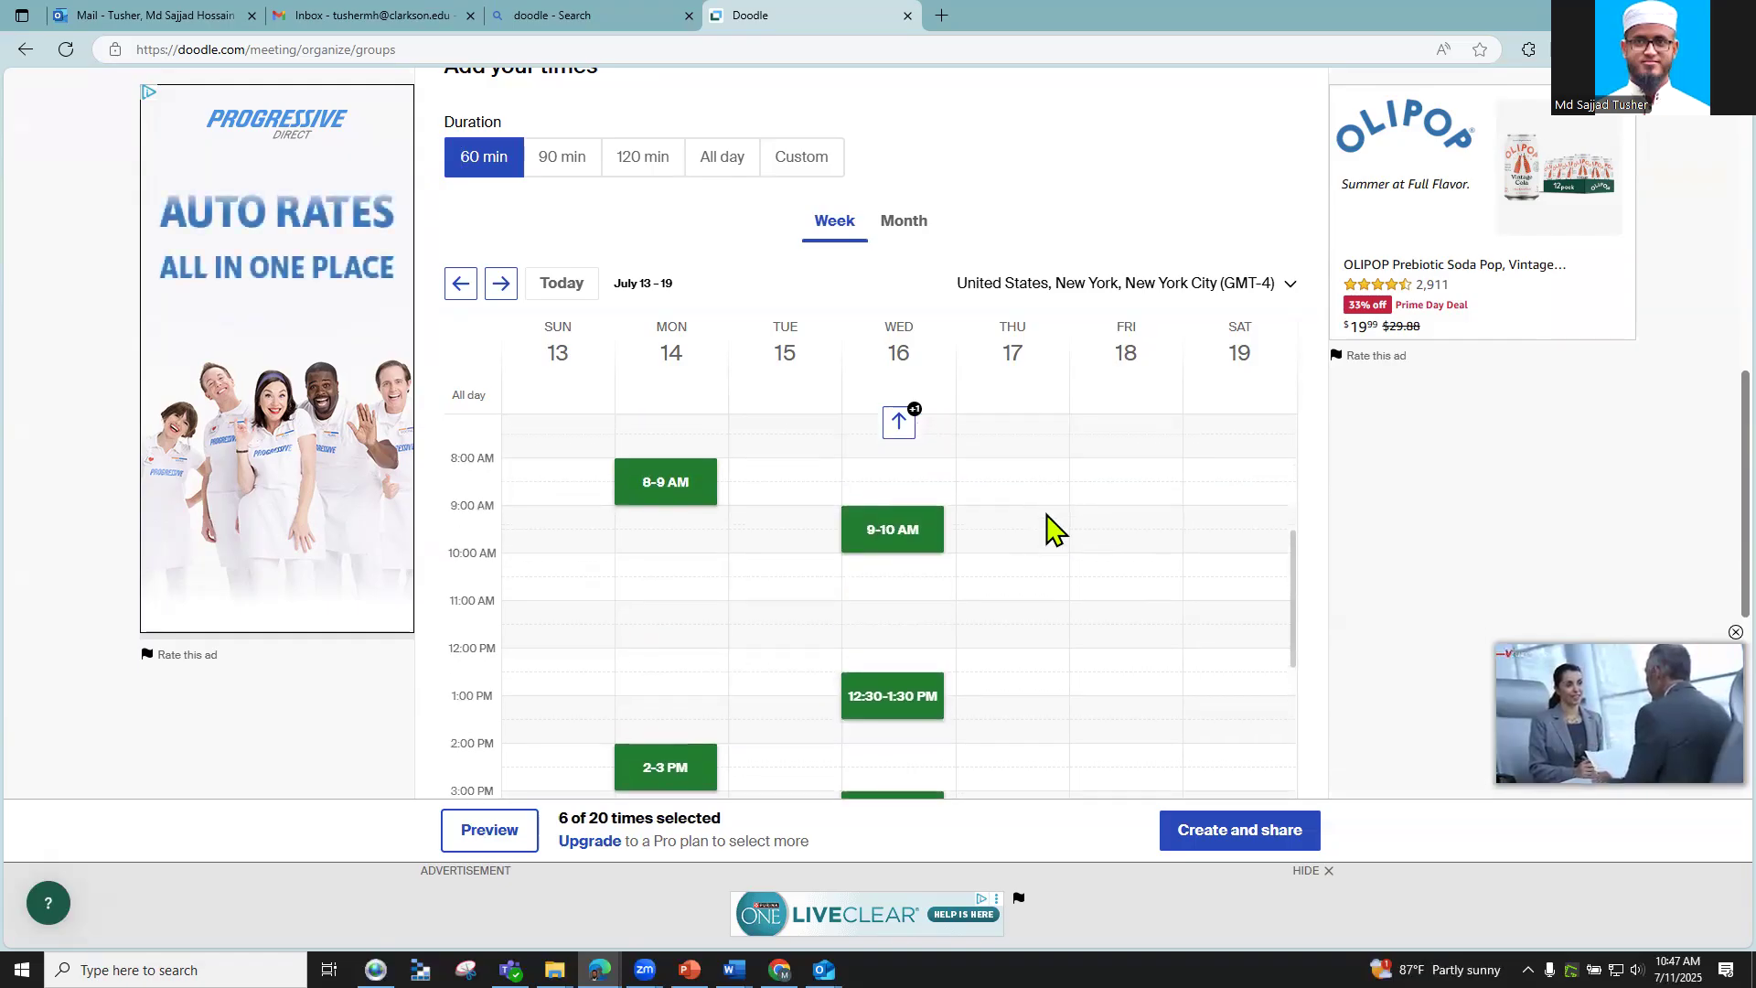
# Step: Add a Thursday 10–11 AM slot and three Friday slots, reaching 10 proposed times
pyautogui.click(1021, 578)
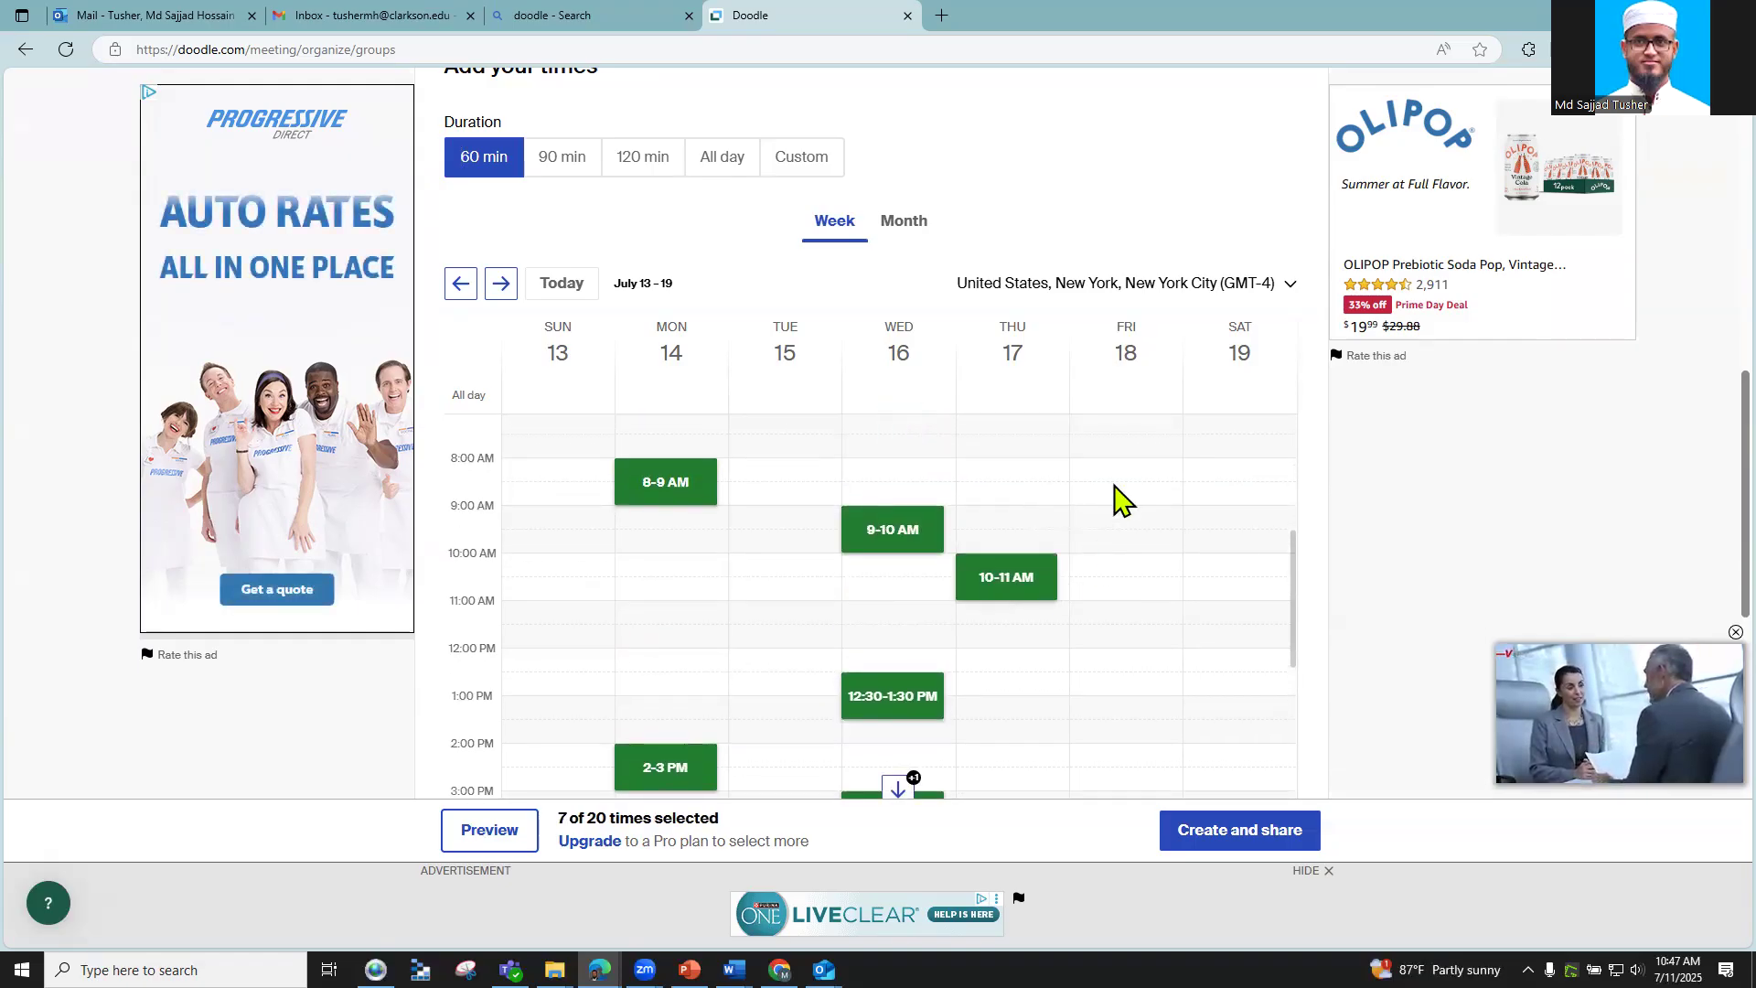
pyautogui.click(1118, 499)
pyautogui.click(1148, 697)
pyautogui.click(1142, 763)
pyautogui.scroll(-4, 1089, 577)
pyautogui.scroll(4, 1207, 759)
# Step: Create the FM 150 kick-off poll, copy its invite link, and preview it as a participant
pyautogui.click(1264, 845)
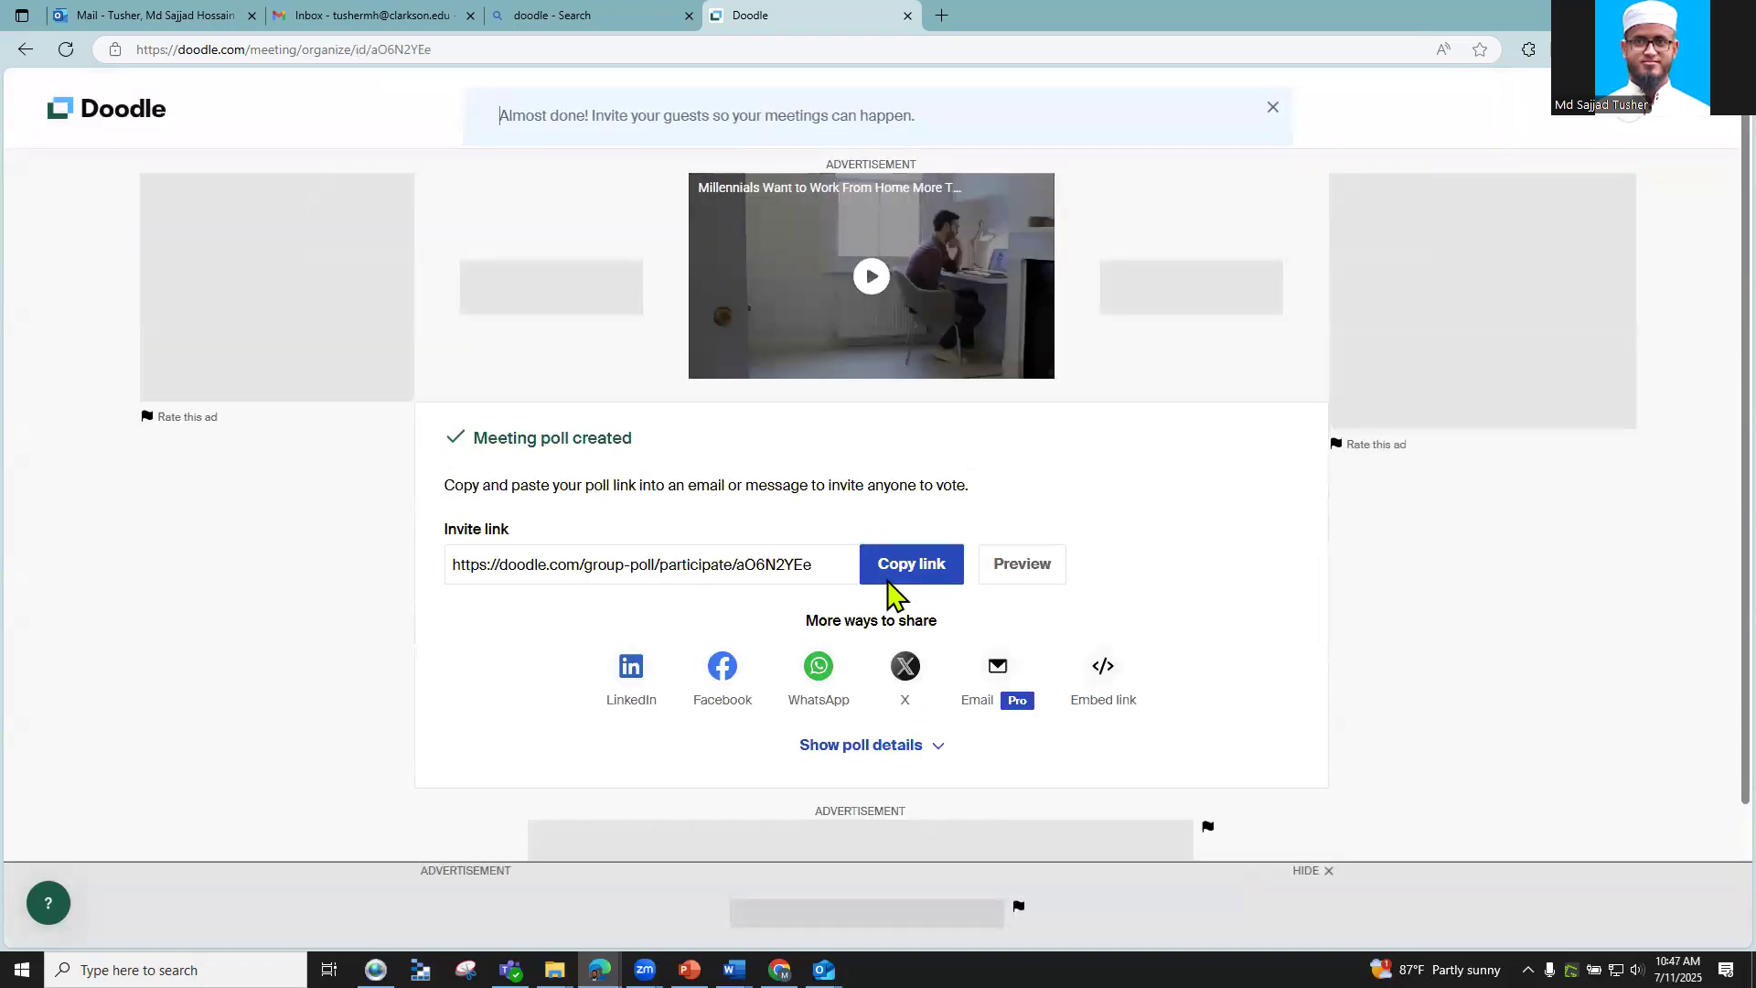
pyautogui.click(884, 576)
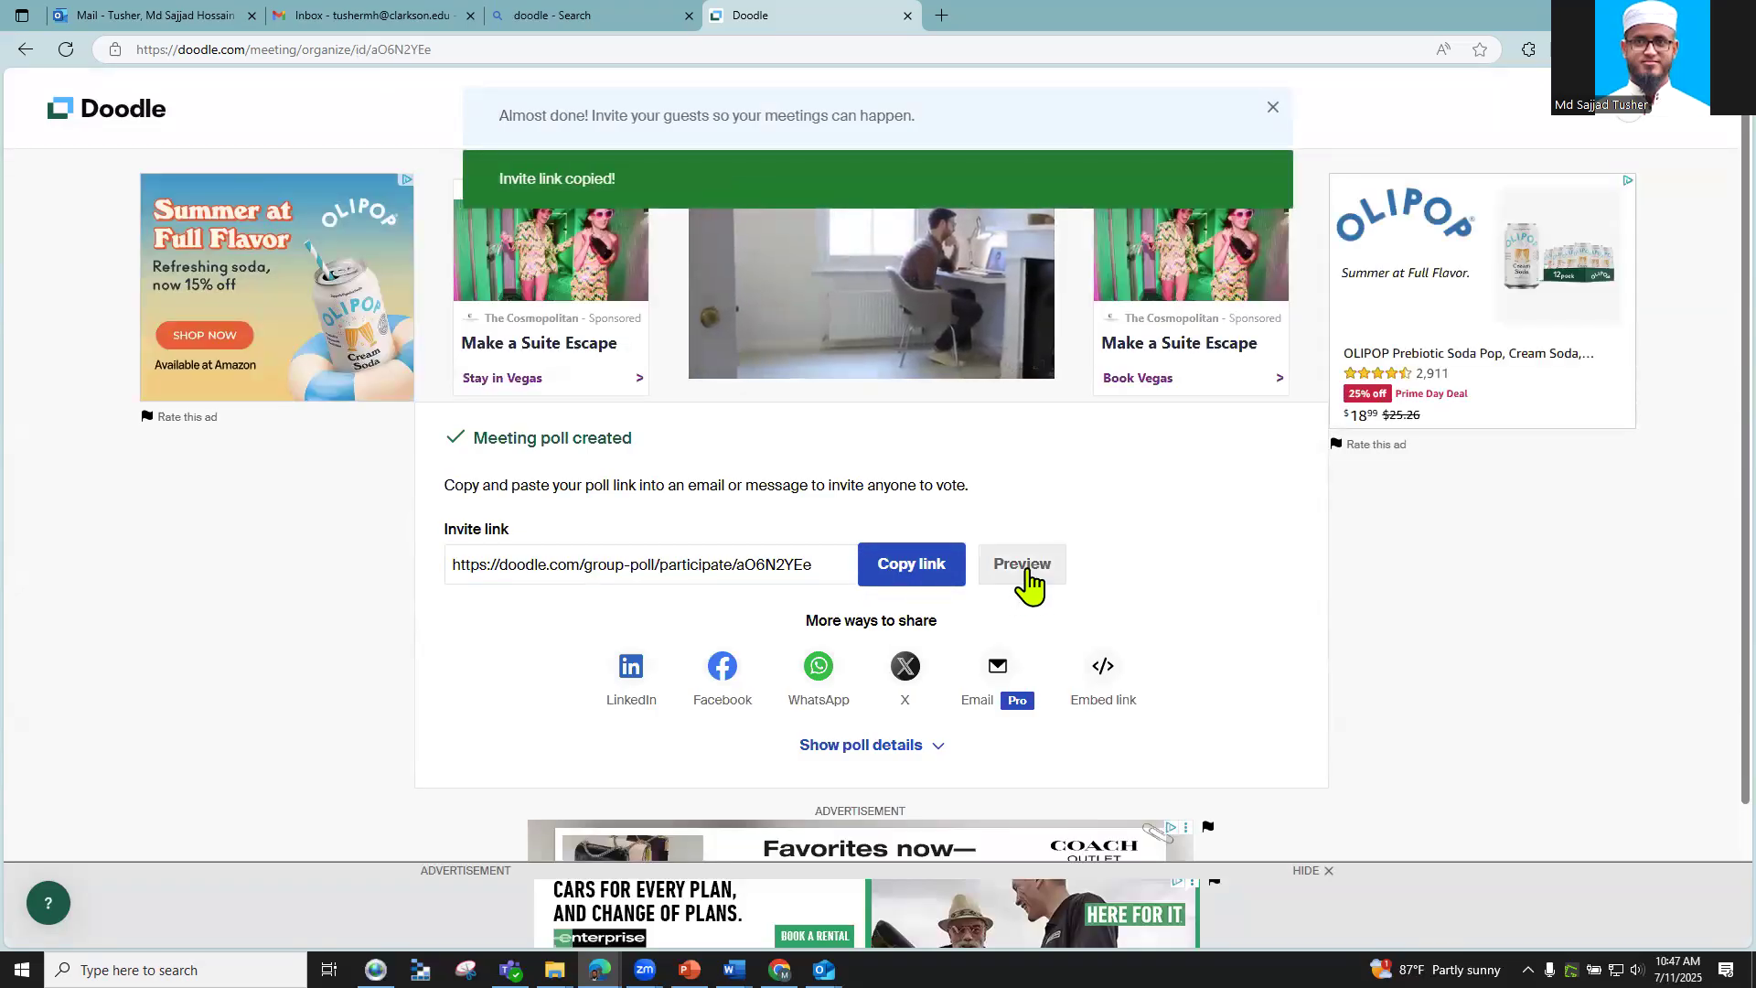
pyautogui.click(1026, 575)
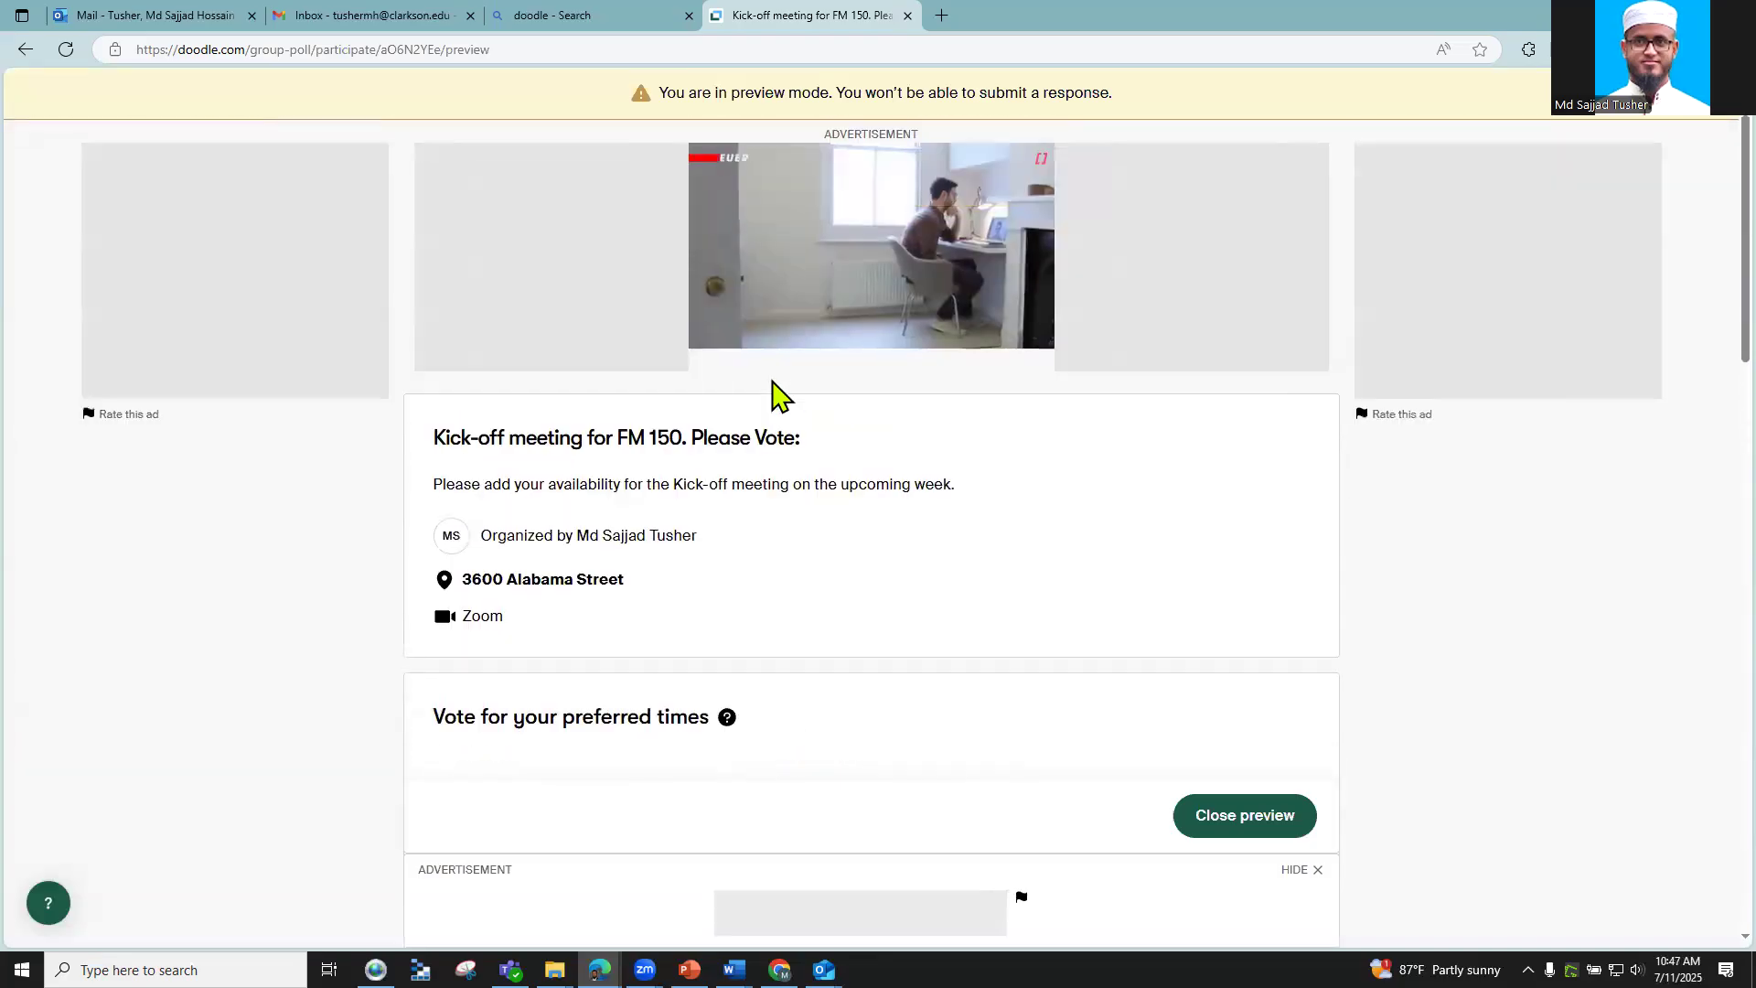
# Step: Scroll through the previewed meeting times, close the preview, and switch over to Gmail
pyautogui.scroll(-4, 723, 403)
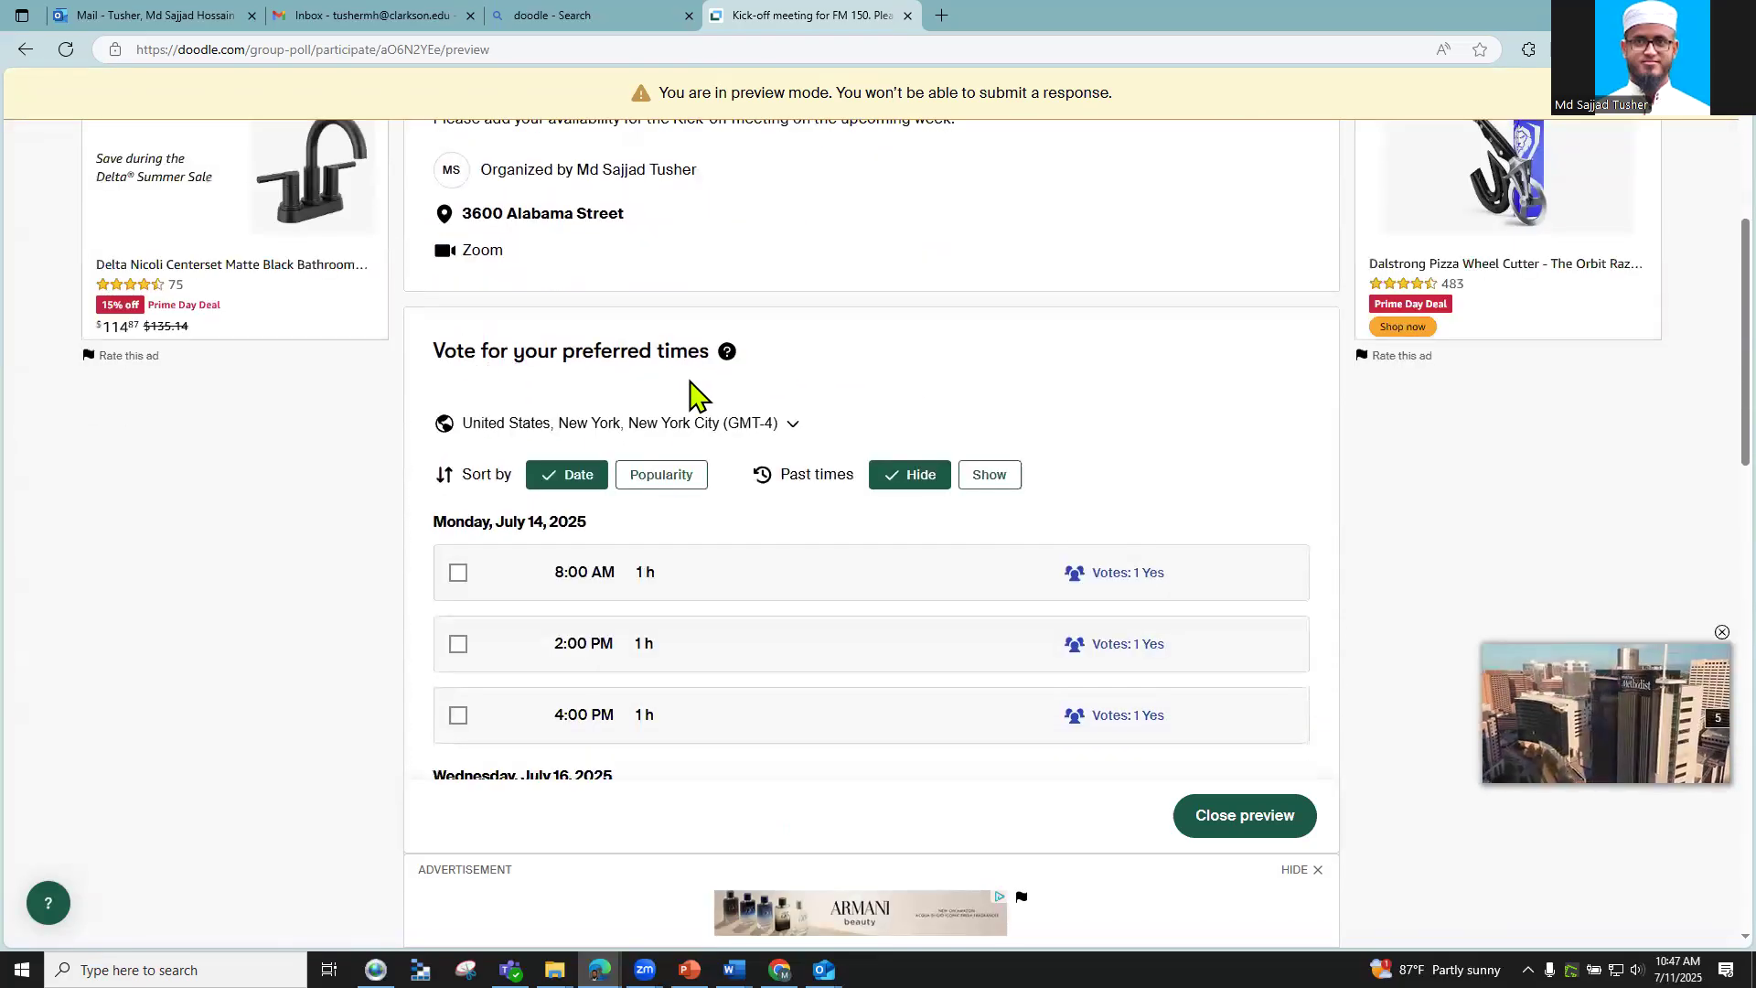
pyautogui.scroll(-2, 677, 403)
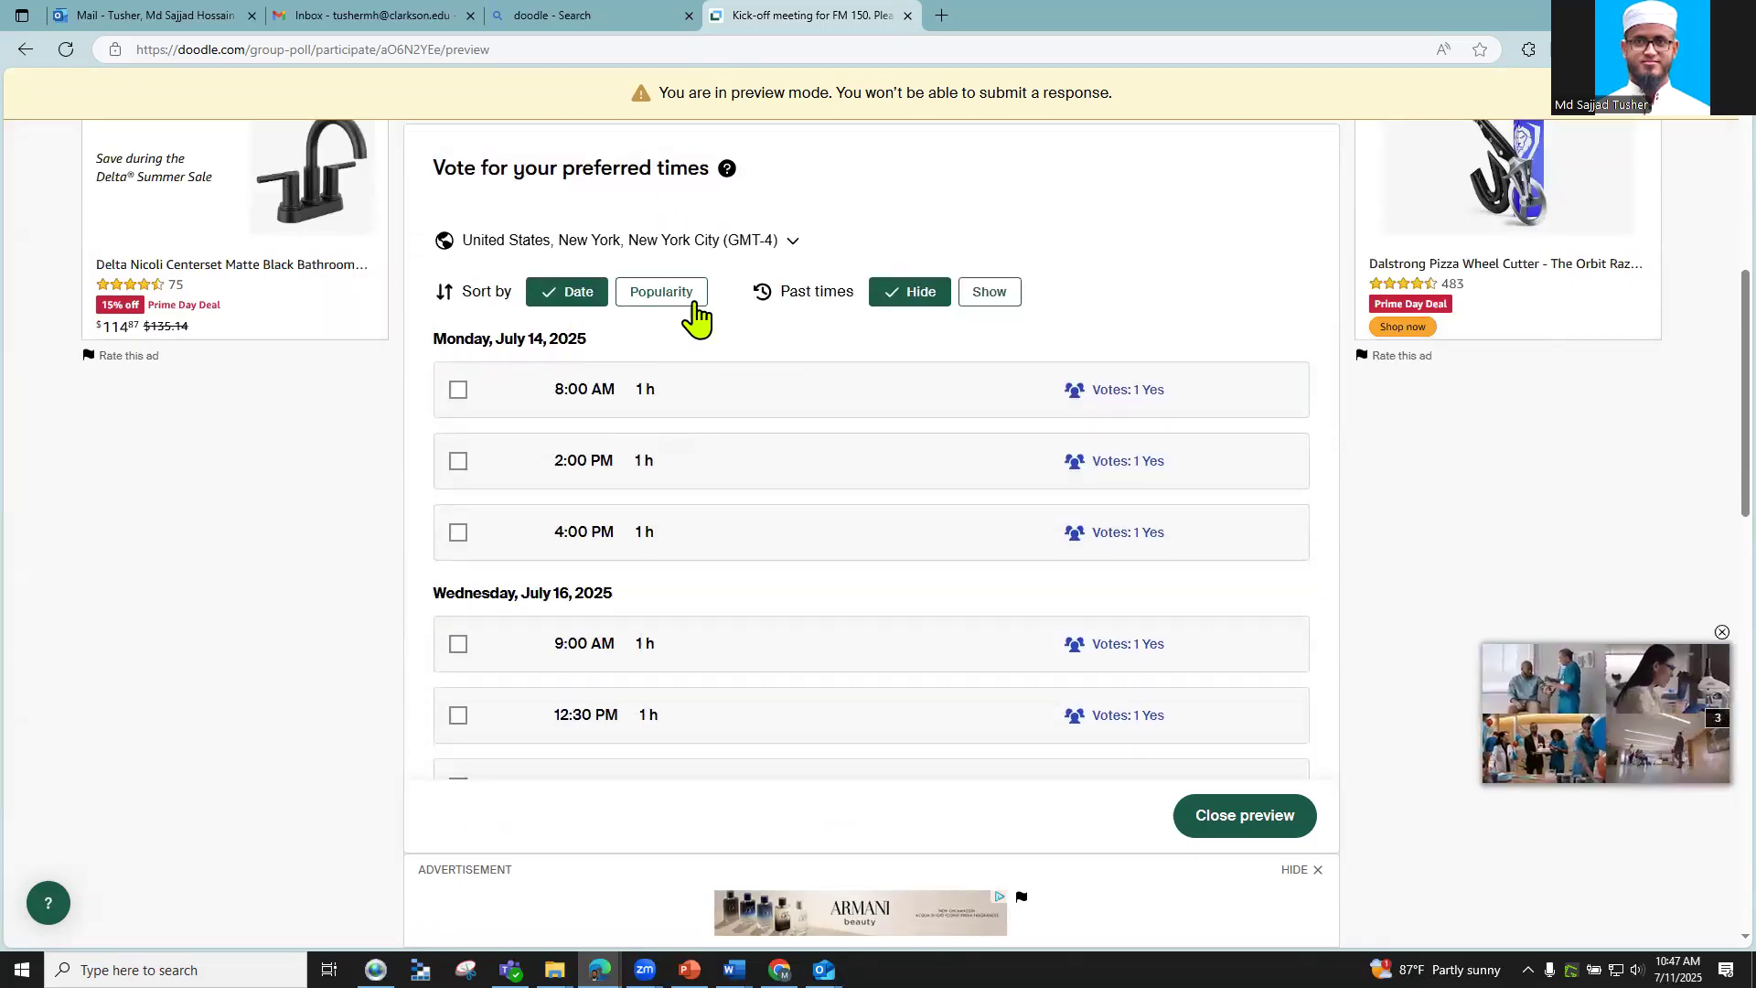
pyautogui.scroll(5, 878, 345)
pyautogui.scroll(-2, 675, 348)
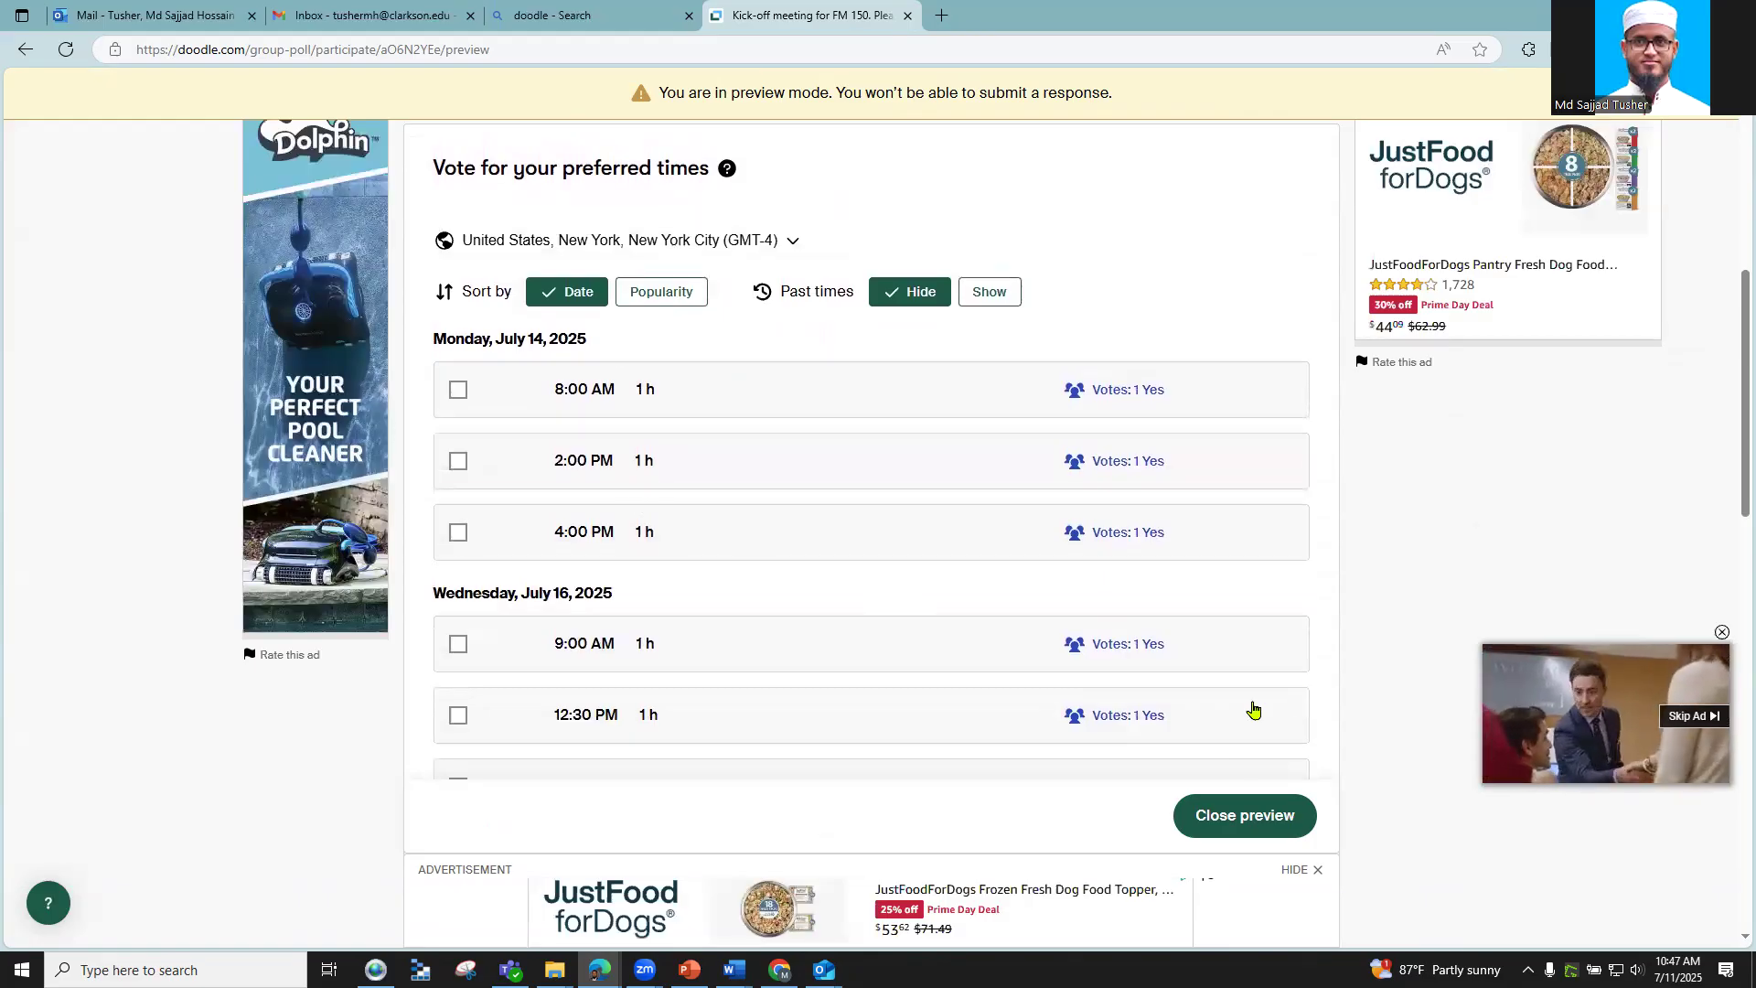
pyautogui.scroll(-5, 1216, 709)
pyautogui.click(1209, 343)
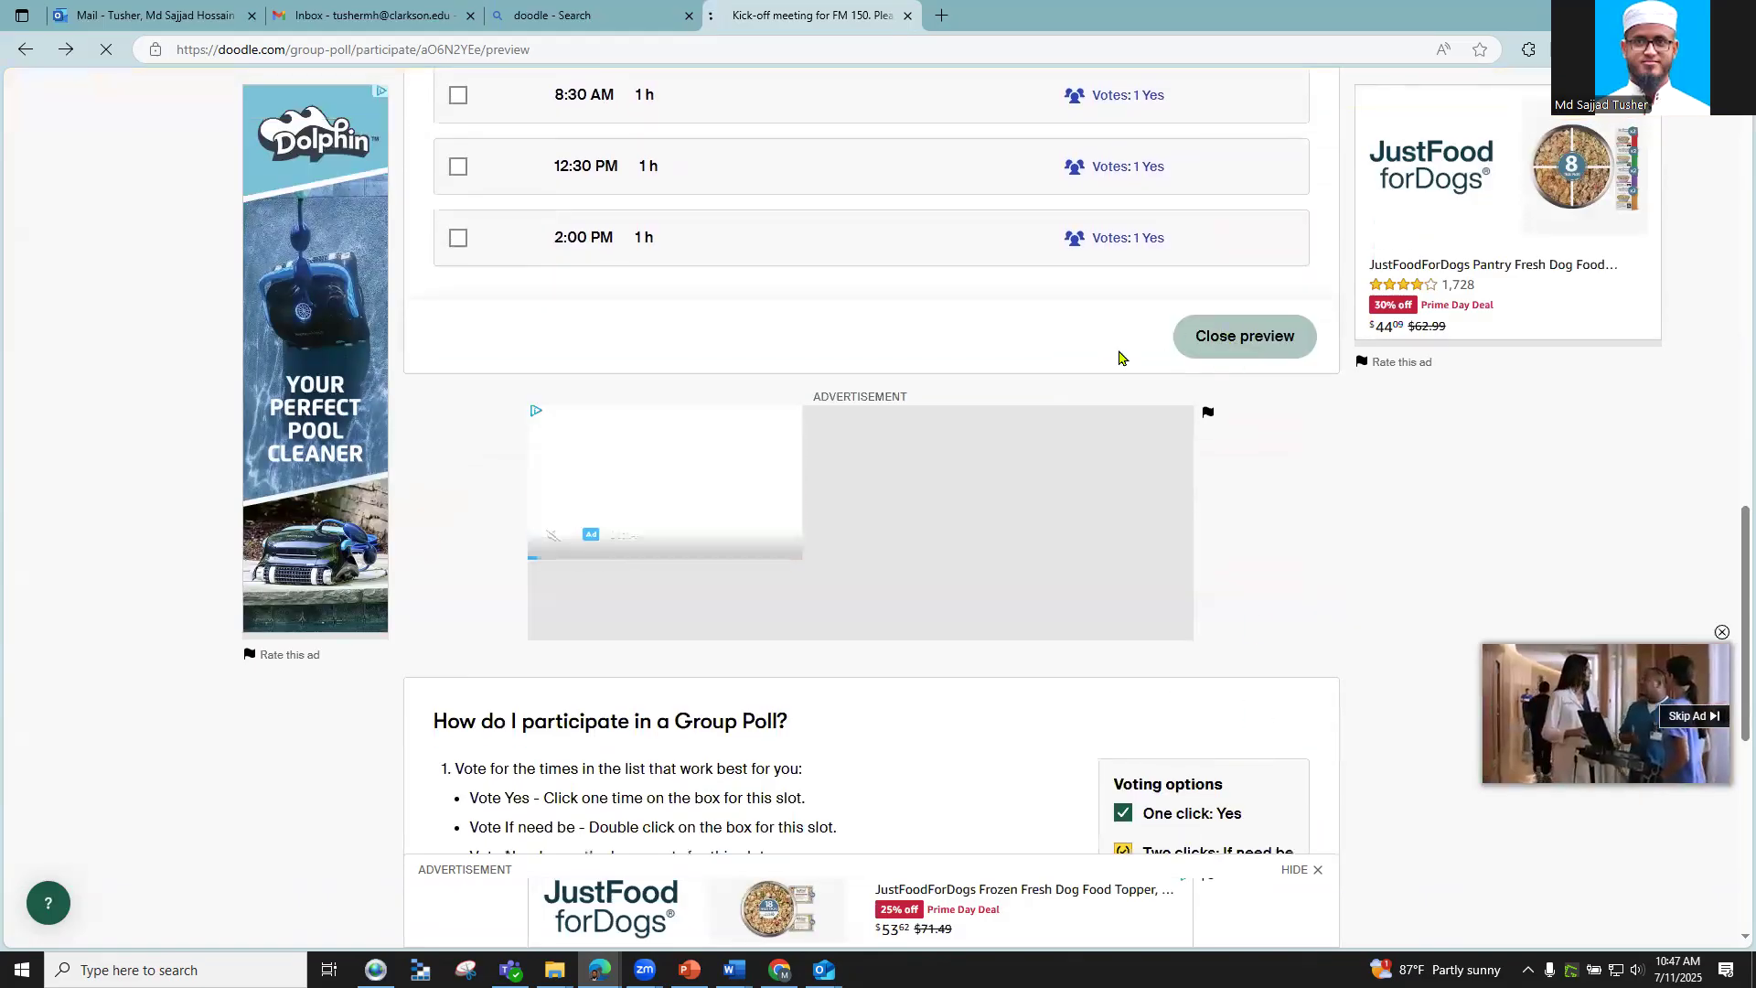
pyautogui.click(314, 16)
# Step: Compose a new email to the participant, removing the mistakenly added SAS Graduate Students recipient
pyautogui.click(244, 229)
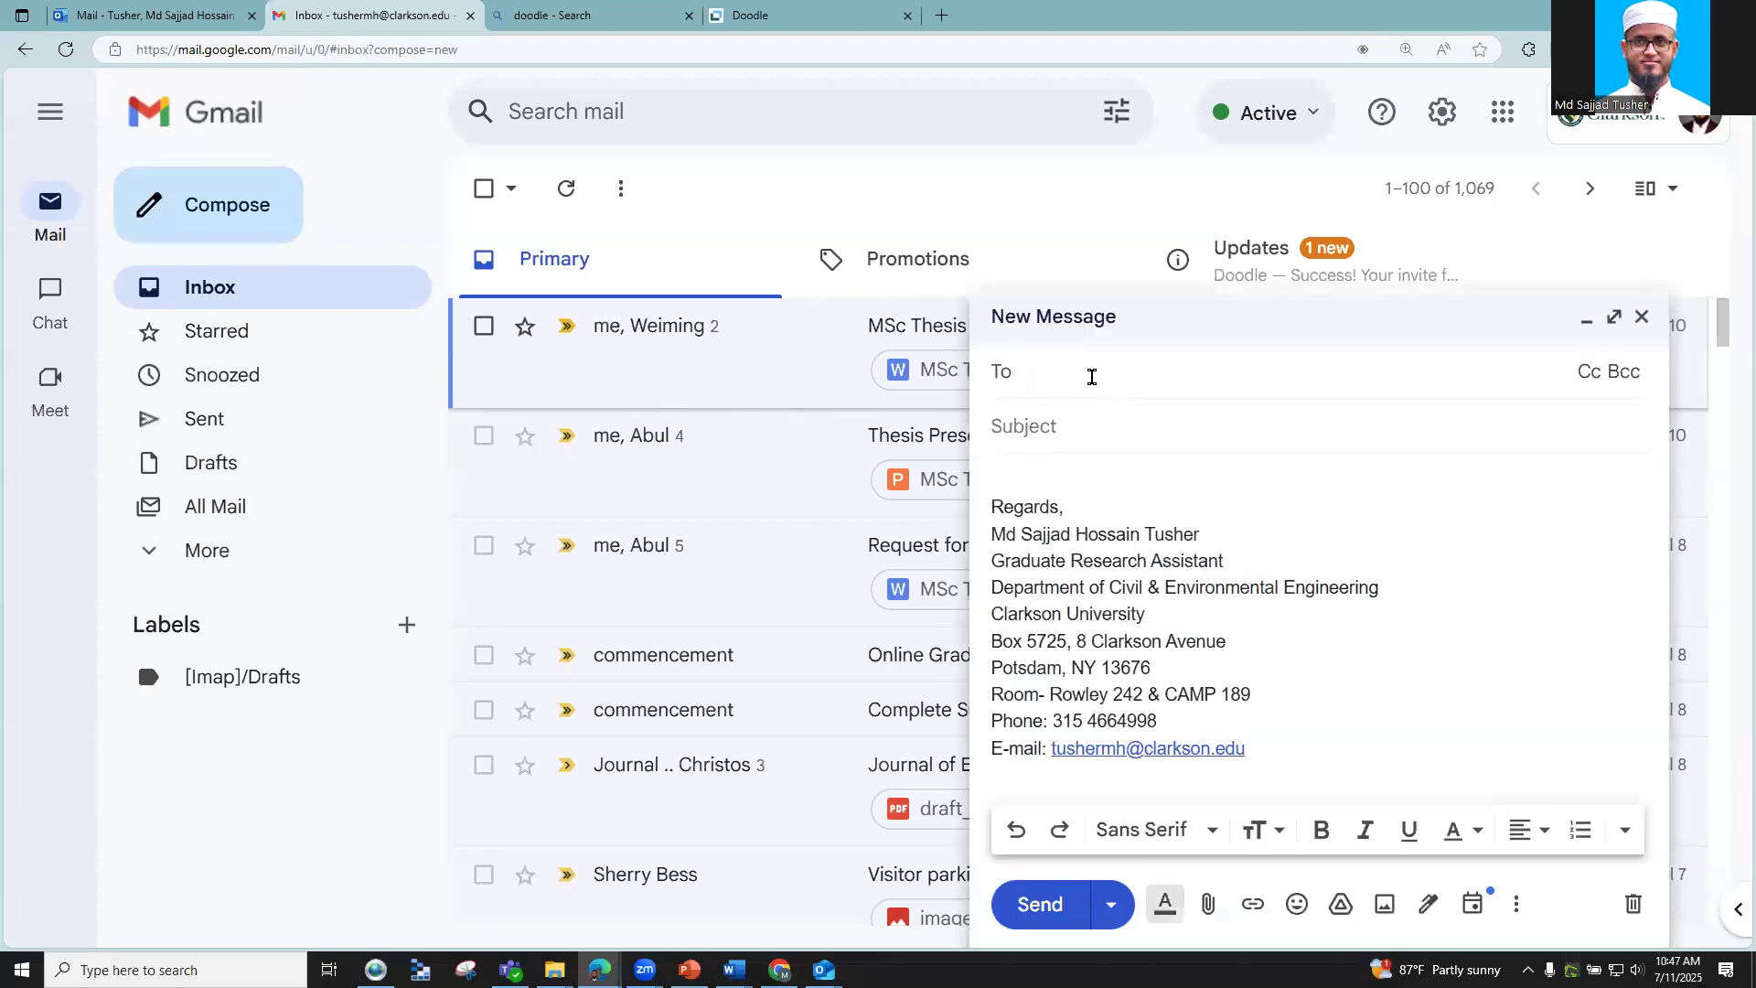
pyautogui.write('sajj')
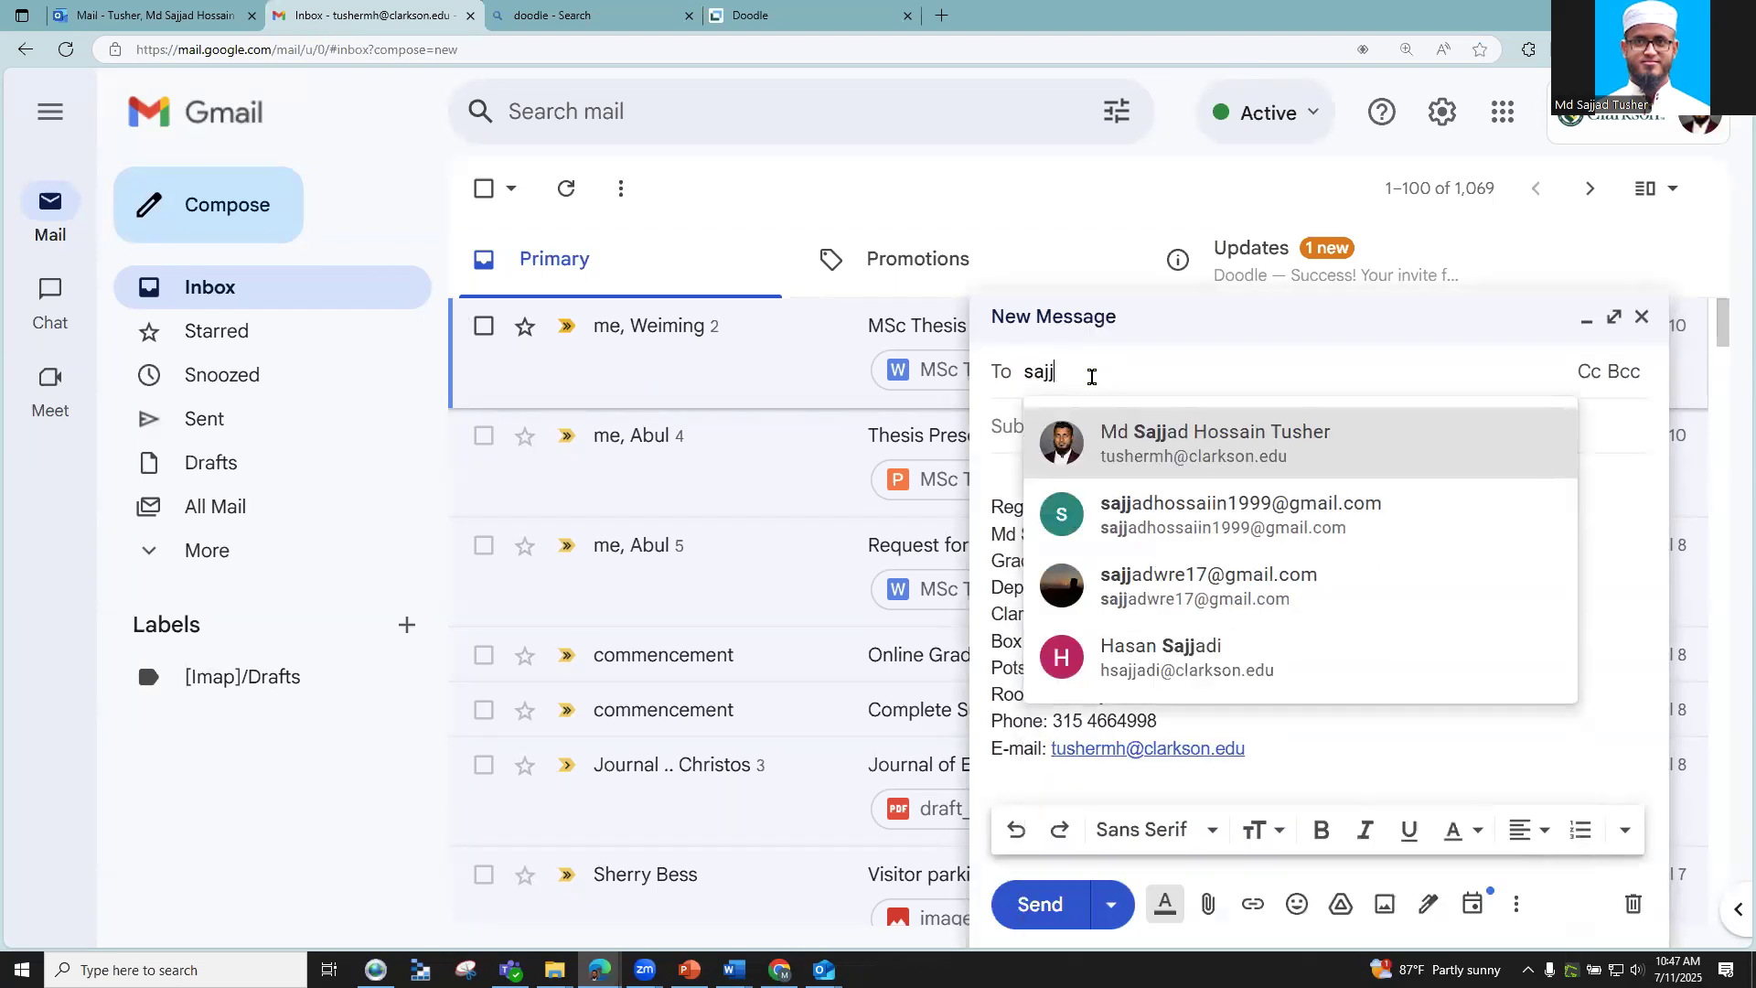
pyautogui.click(1225, 511)
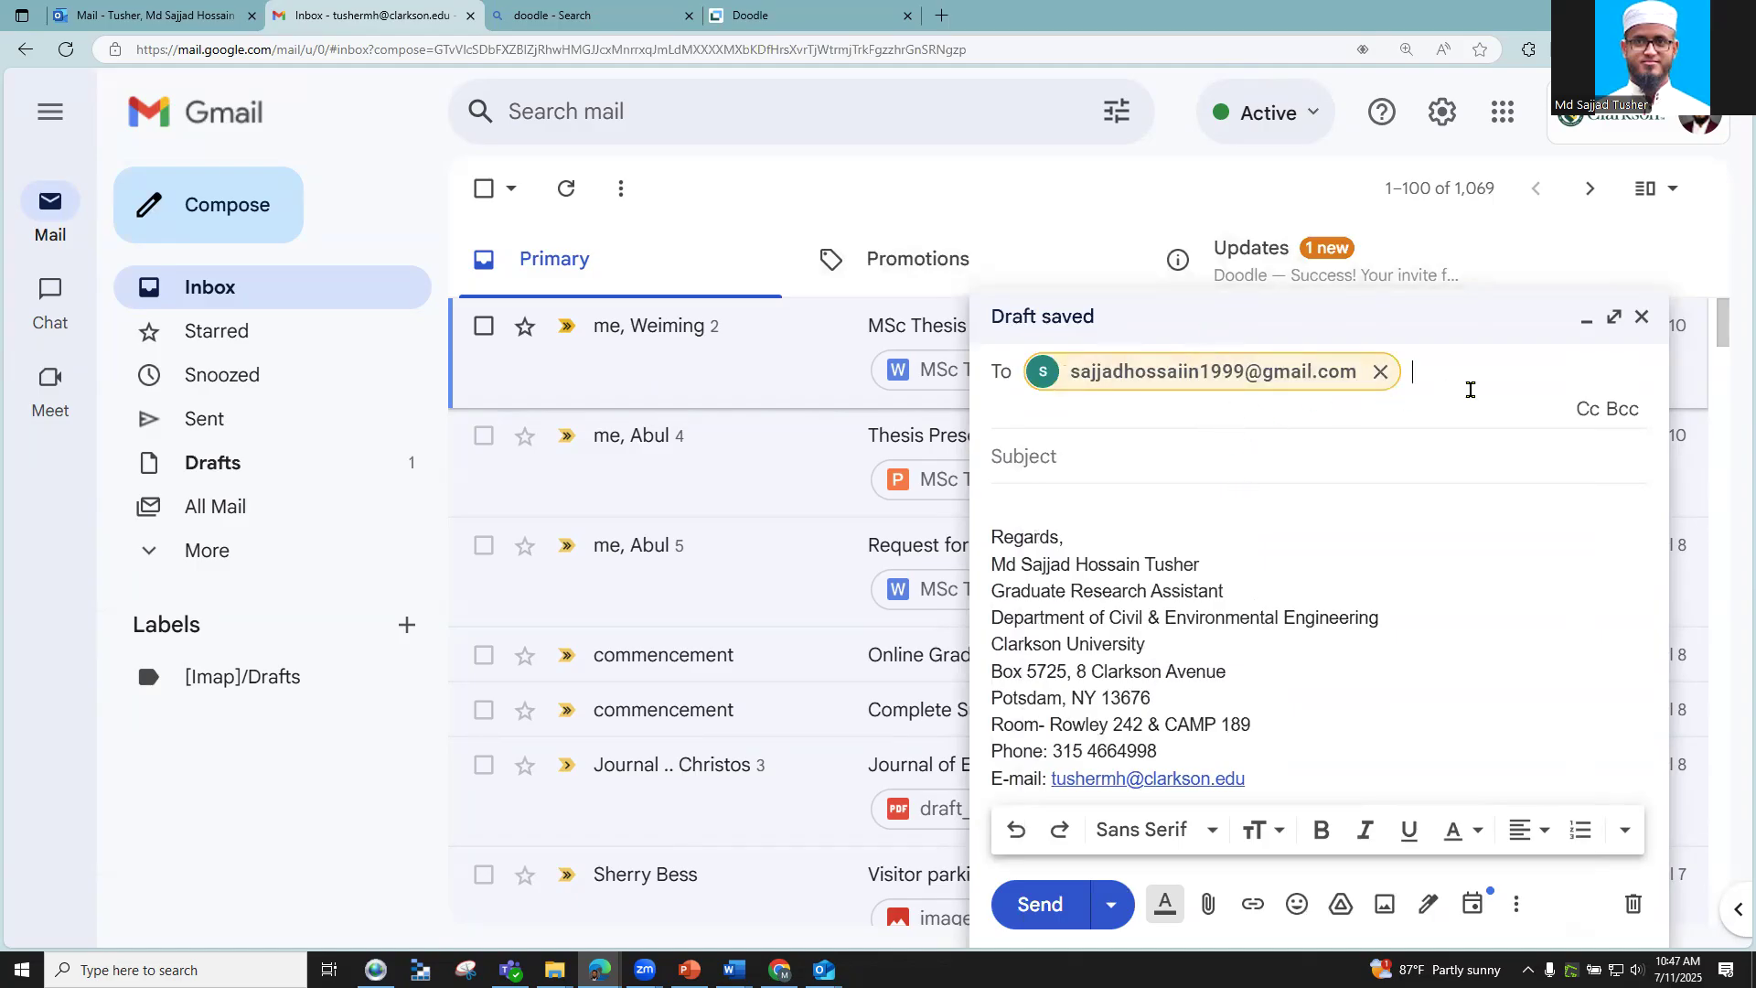
pyautogui.write('sa')
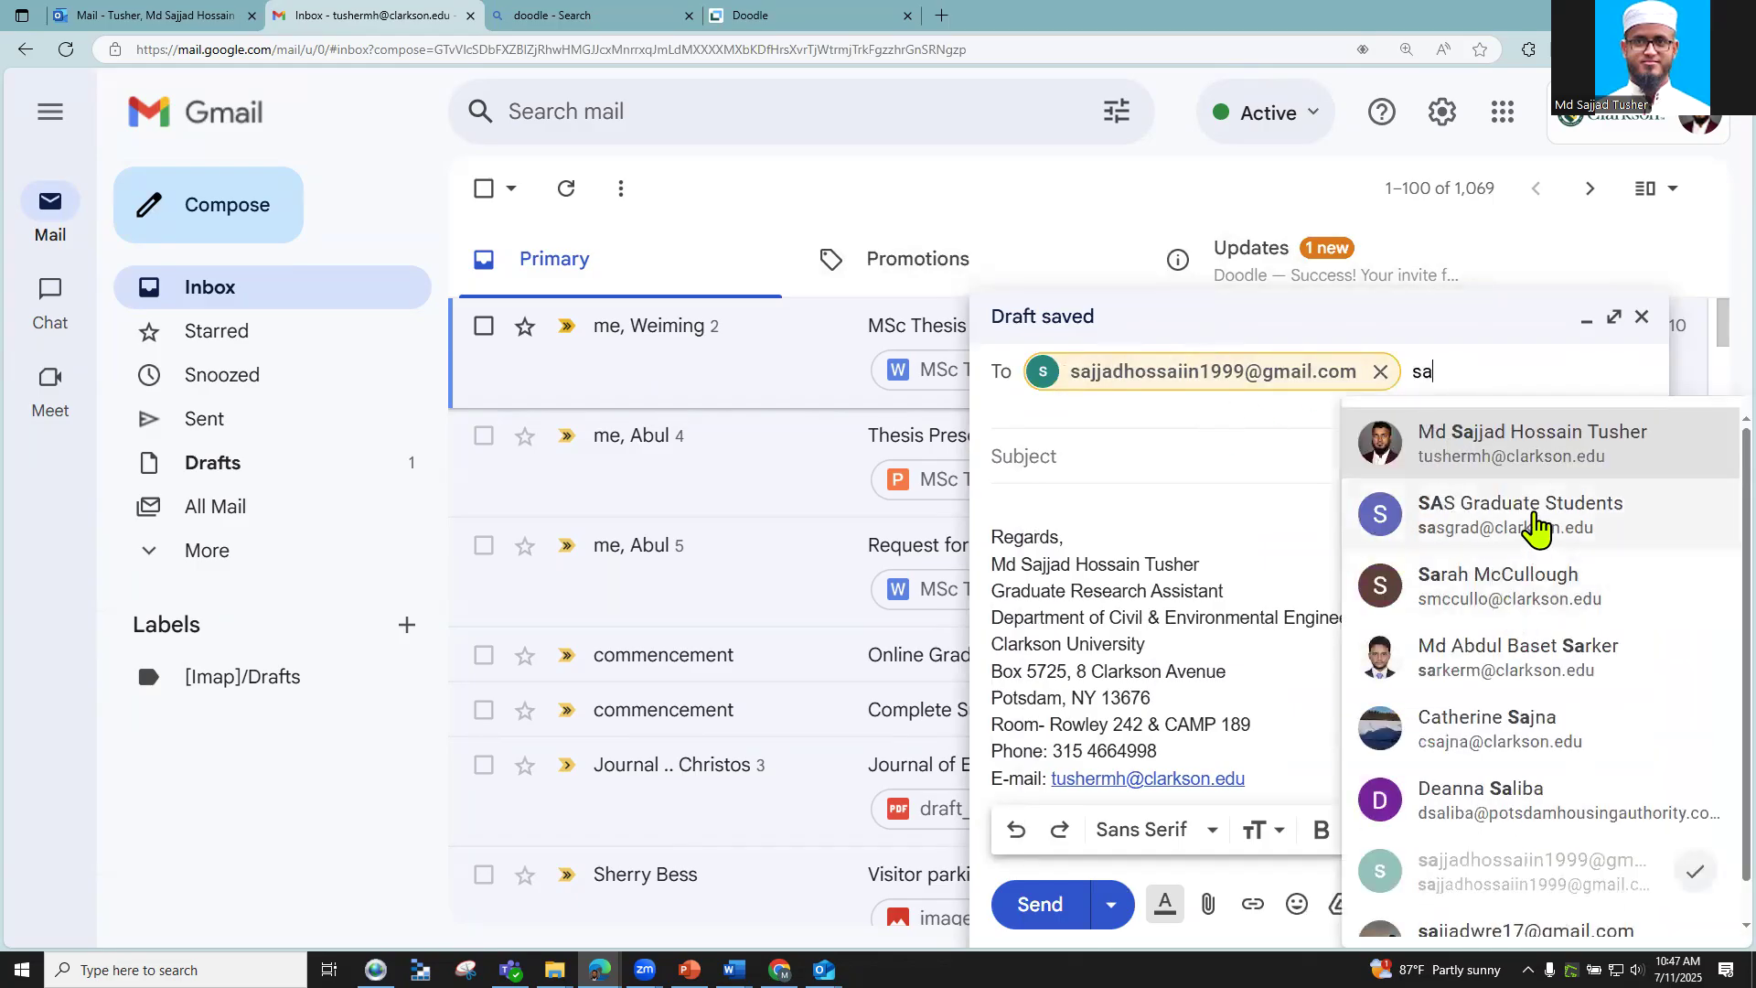
pyautogui.click(1536, 527)
pyautogui.click(1302, 422)
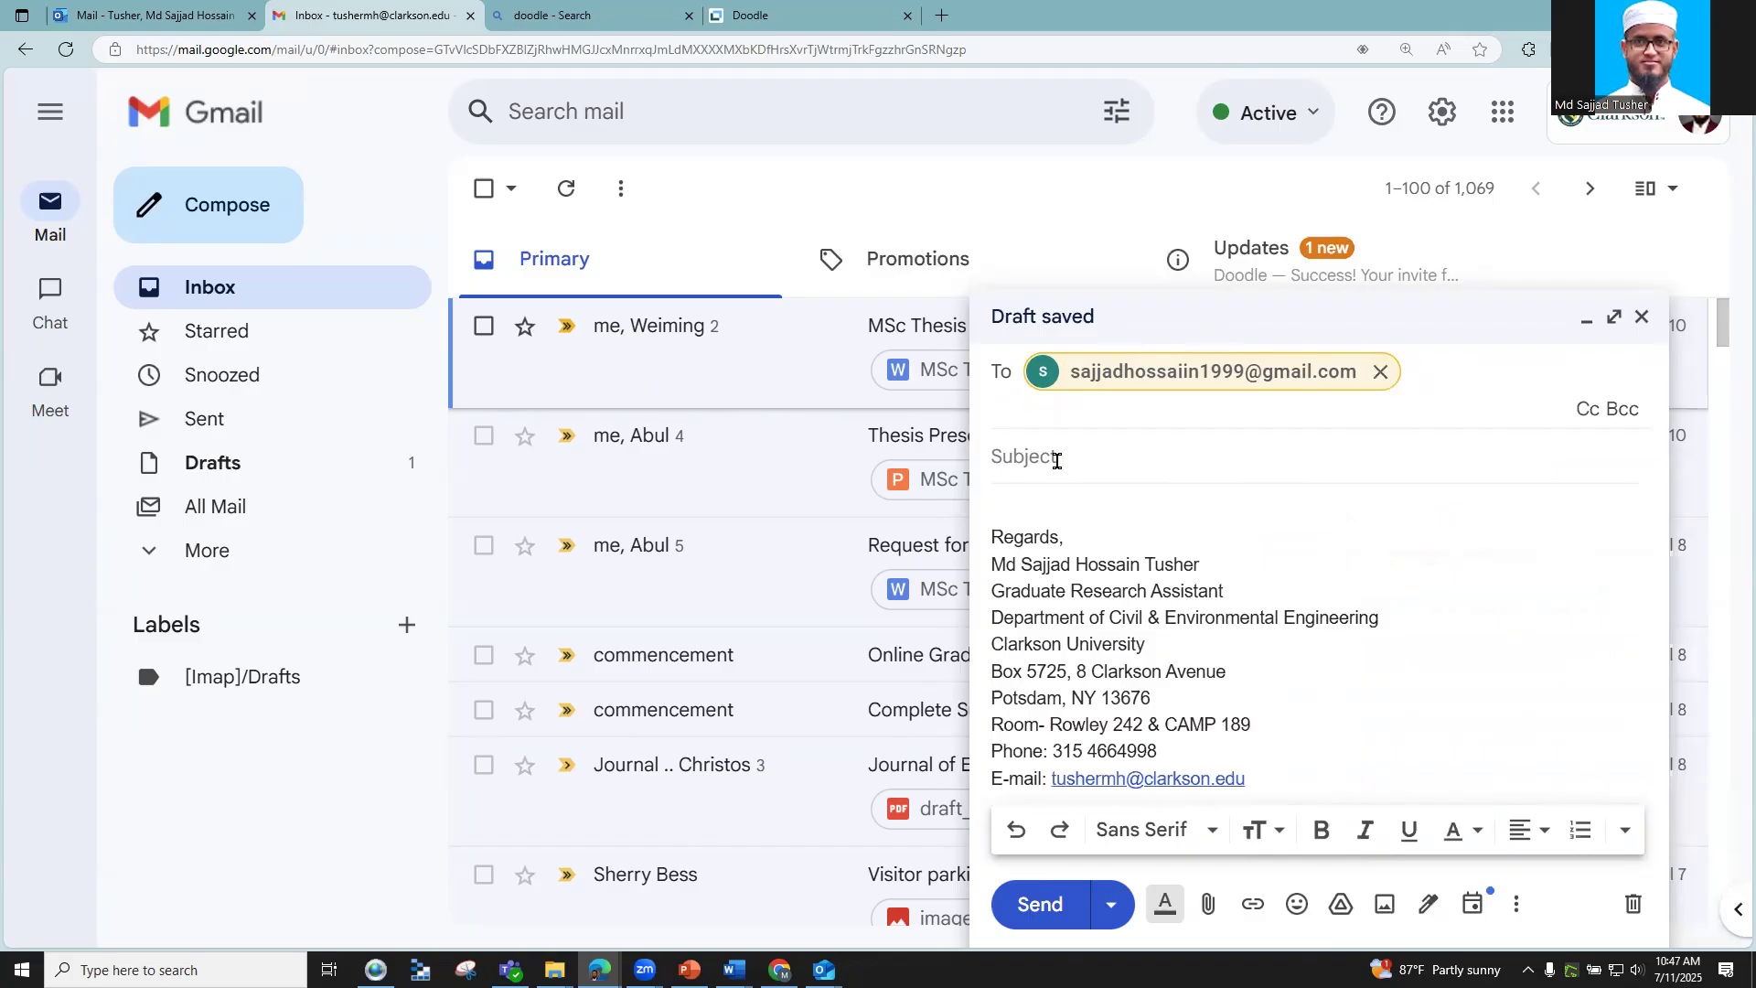
pyautogui.click(1051, 458)
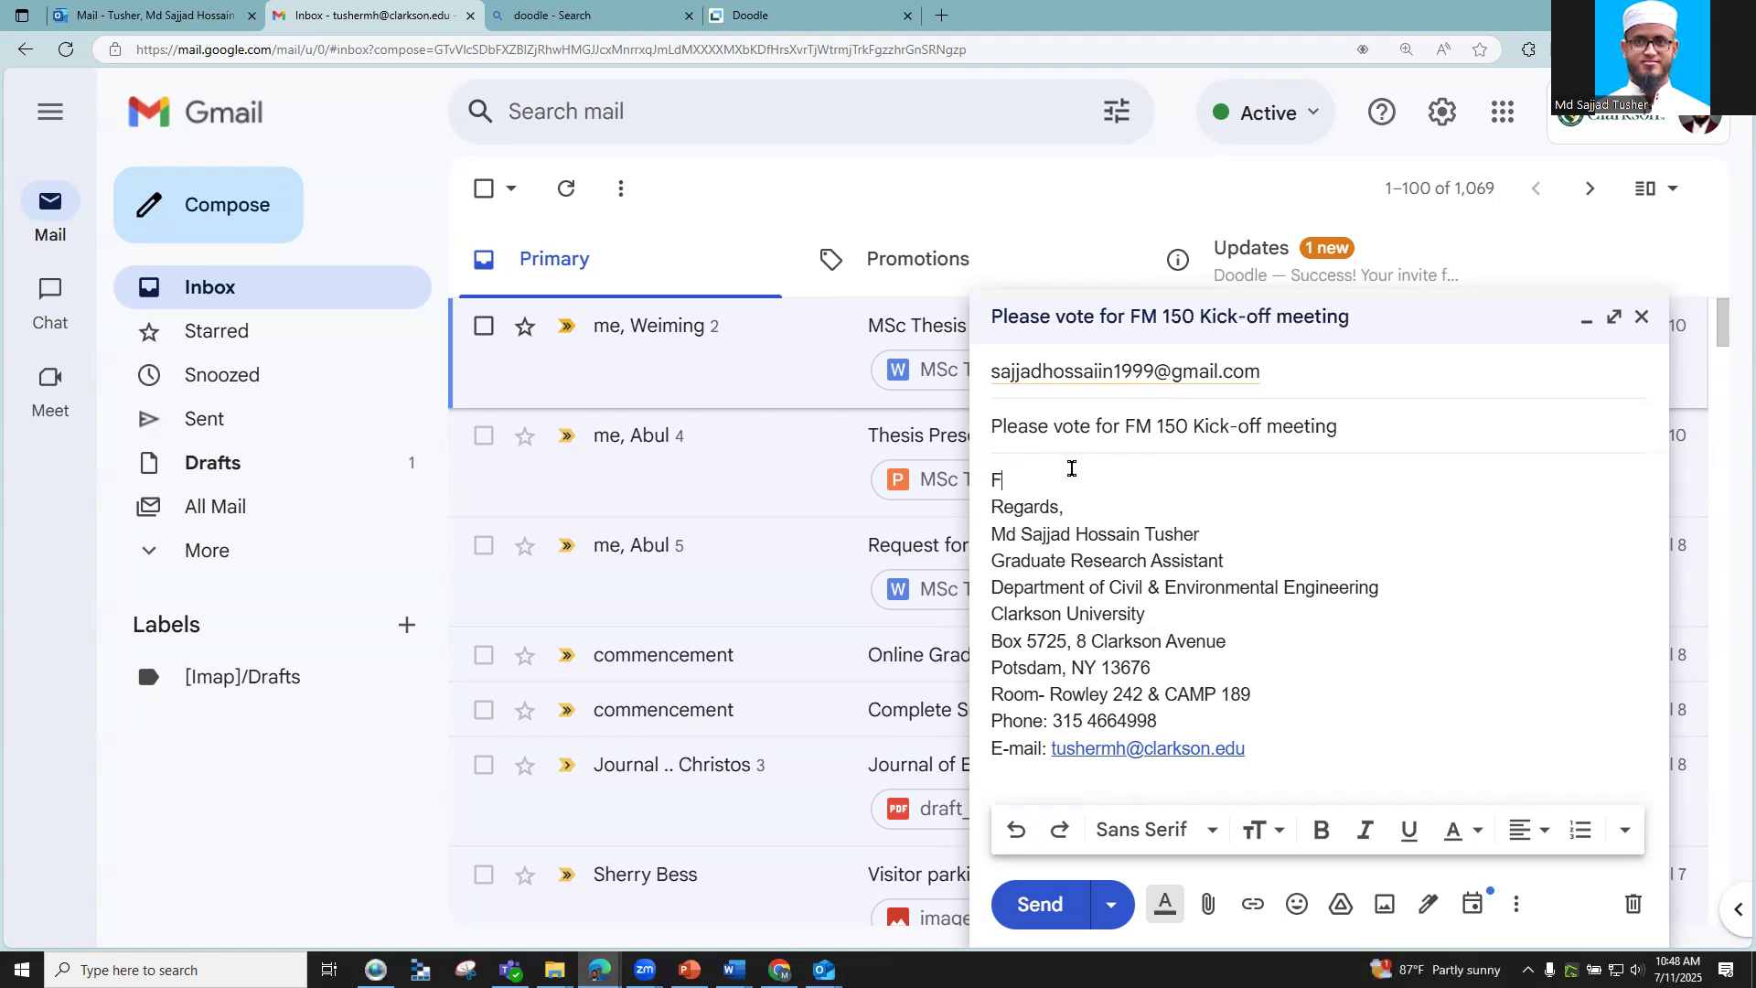
# Step: Paste the Doodle poll link on a new line under FYI: and send the email
pyautogui.press('Return')
pyautogui.hotkey('ctrl', 'v')
pyautogui.press('Return')
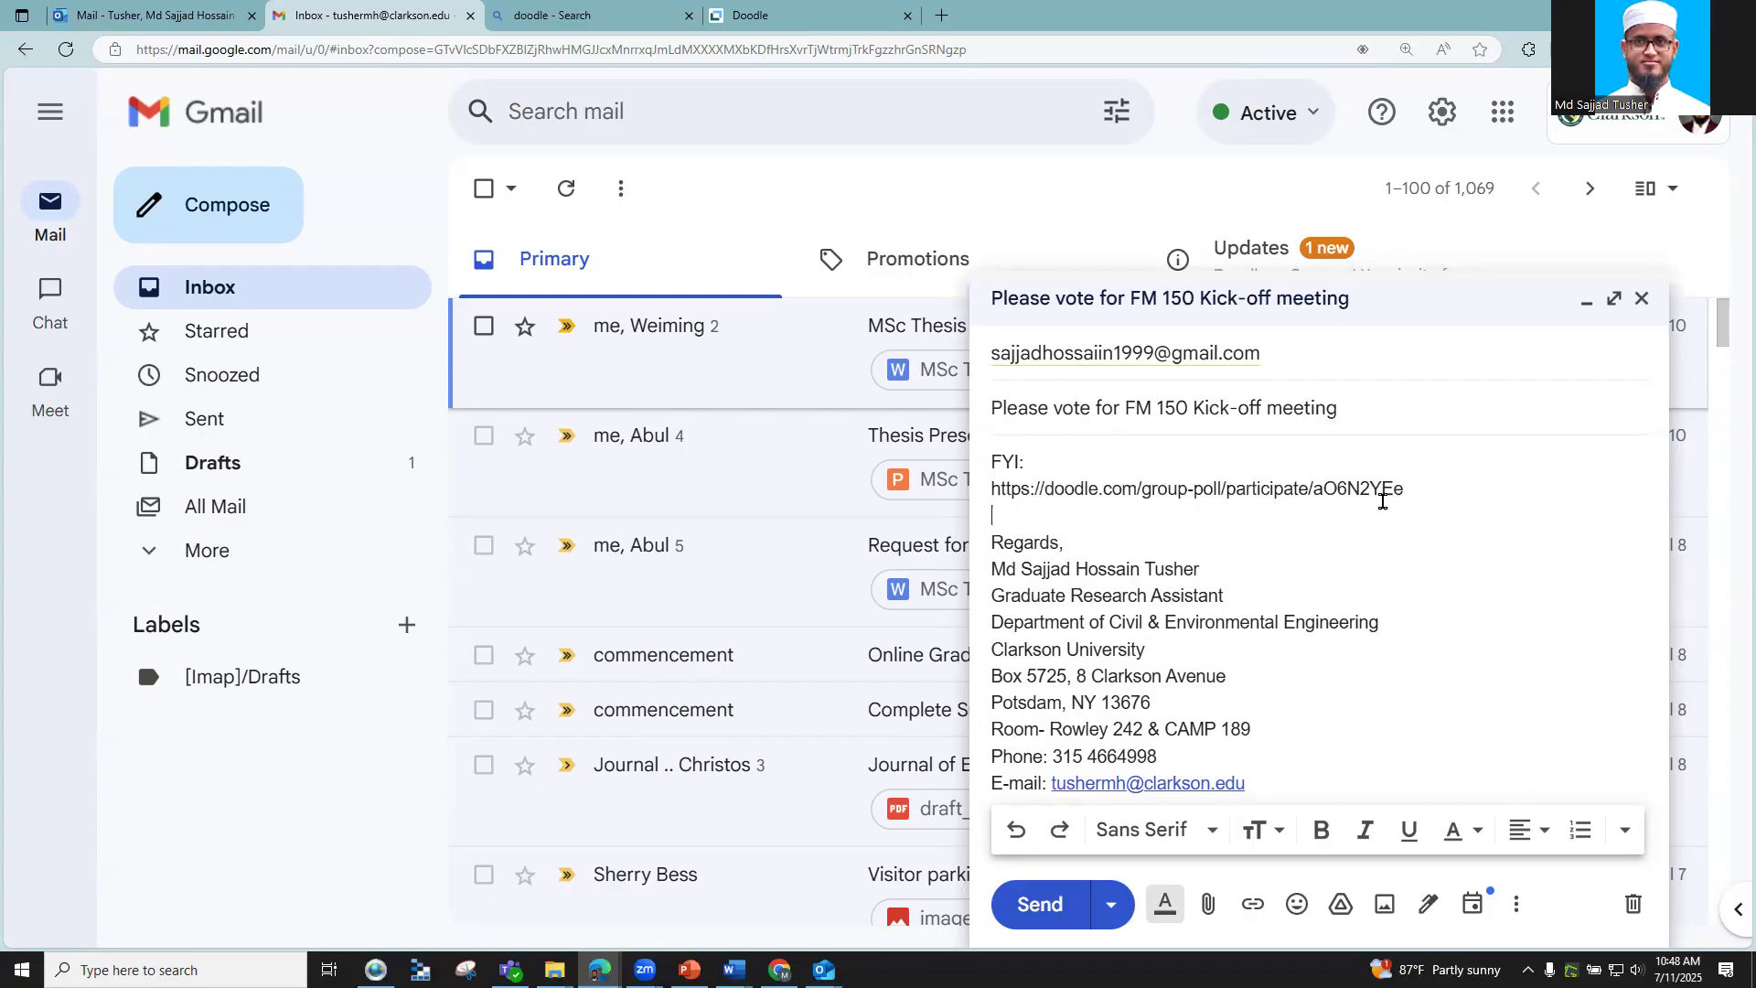
pyautogui.click(1034, 908)
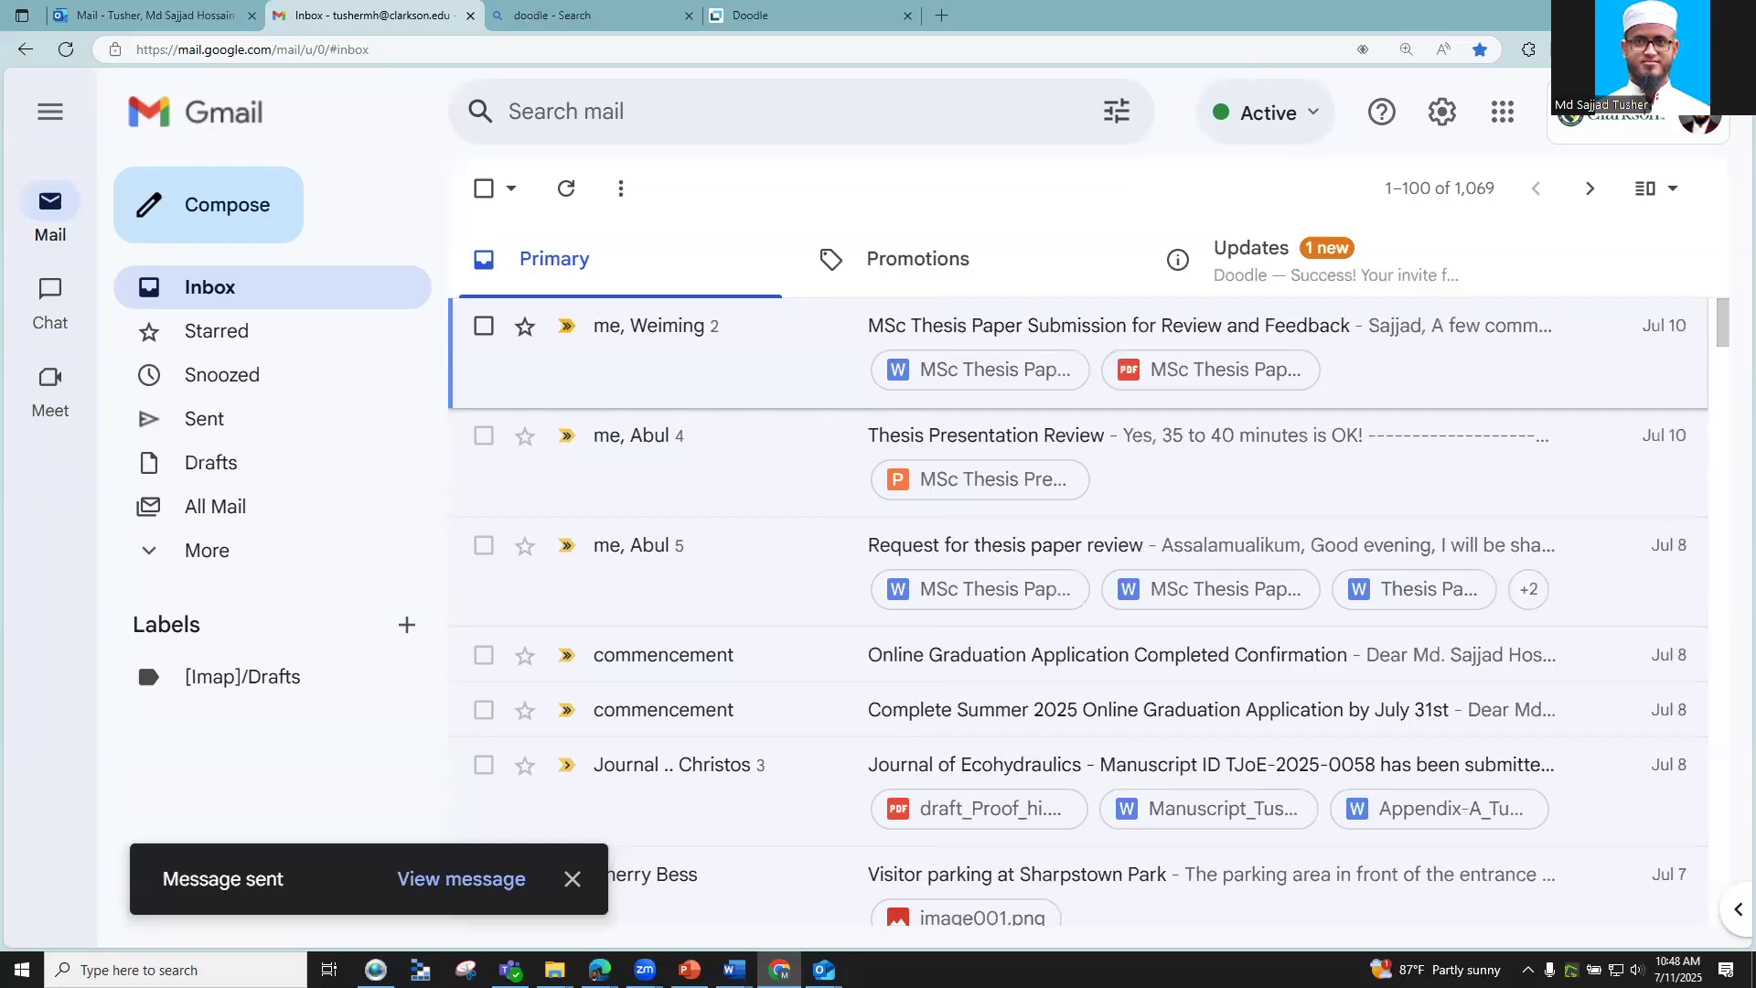
# Step: Maximize the browser window signed into the participant's Gmail account
pyautogui.click(1098, 169)
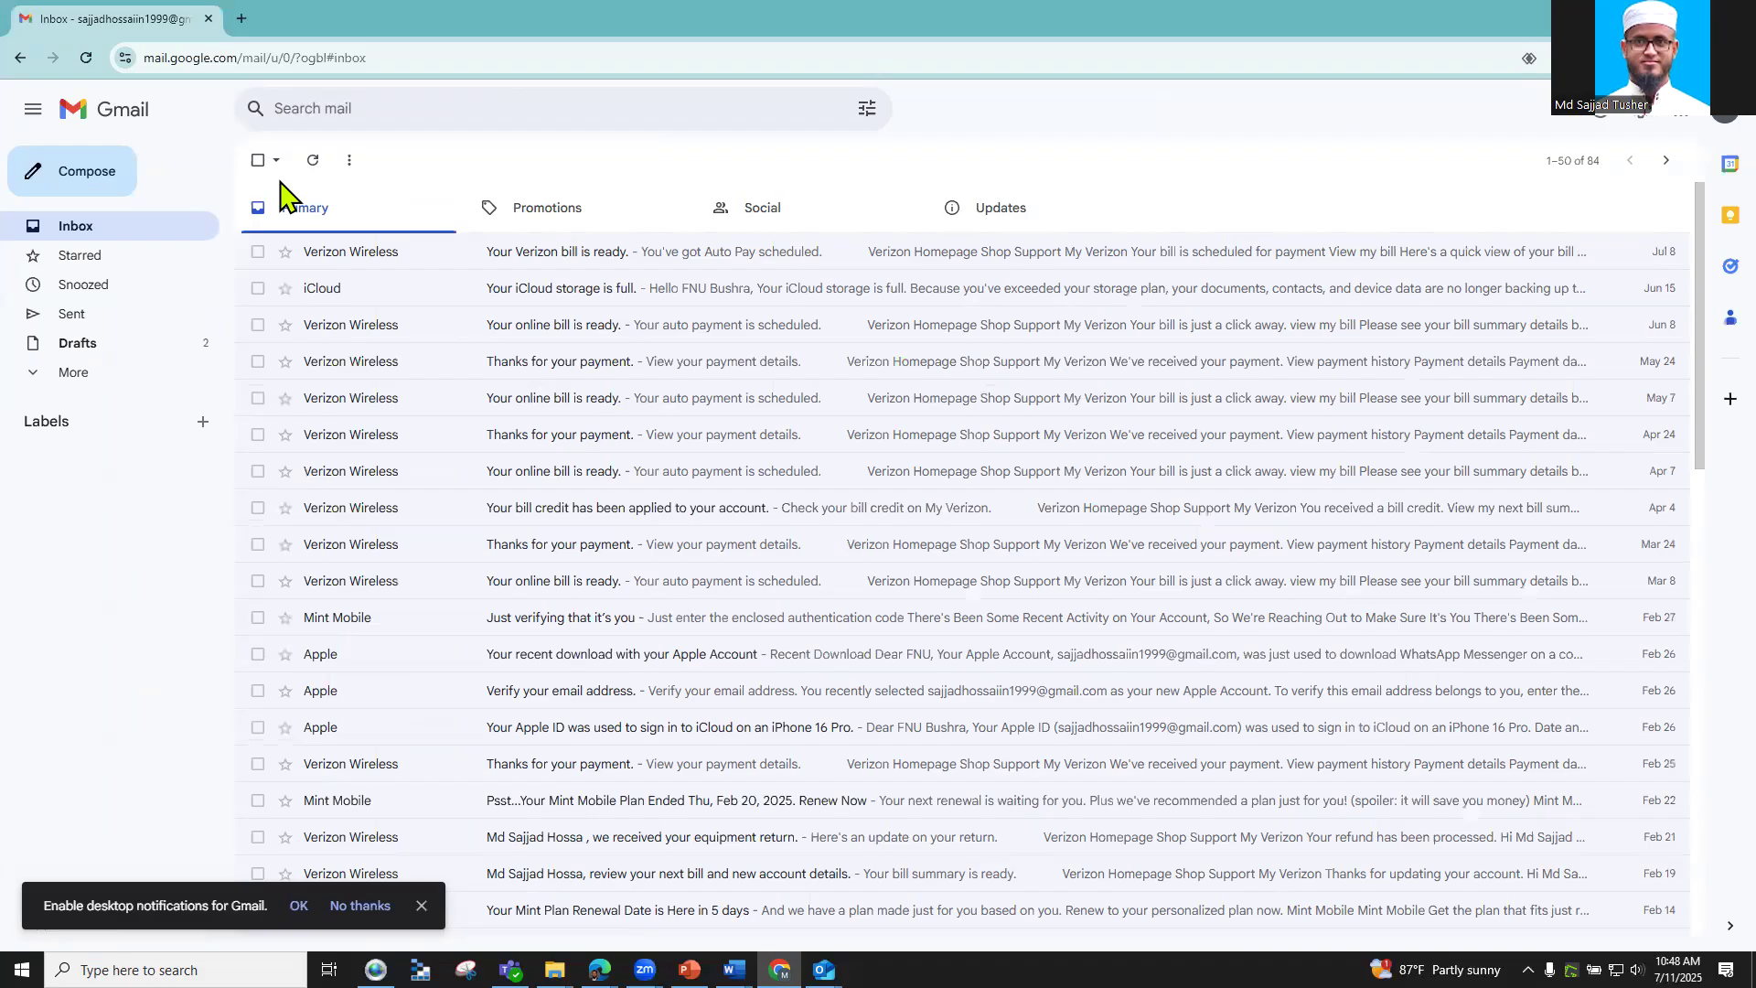
# Step: Refresh the participant's inbox, open the 'Please vote for FM 150 Kick-off meeting' email, and follow its poll link
pyautogui.click(87, 61)
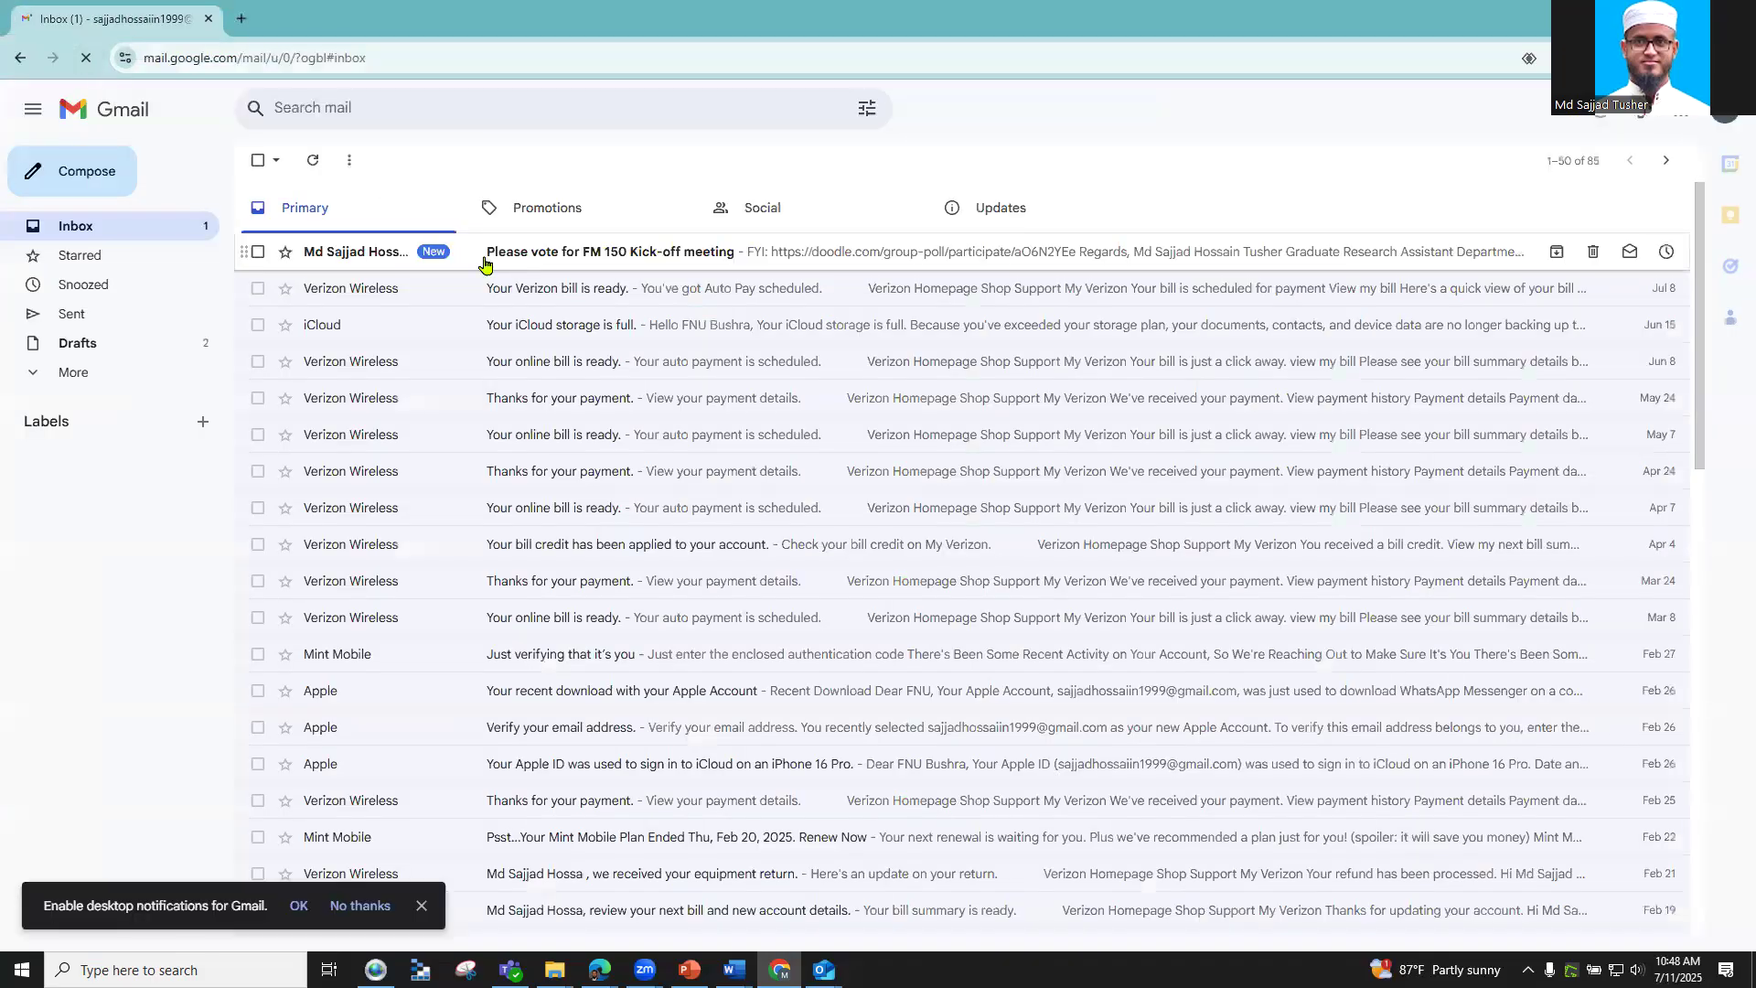
pyautogui.click(603, 261)
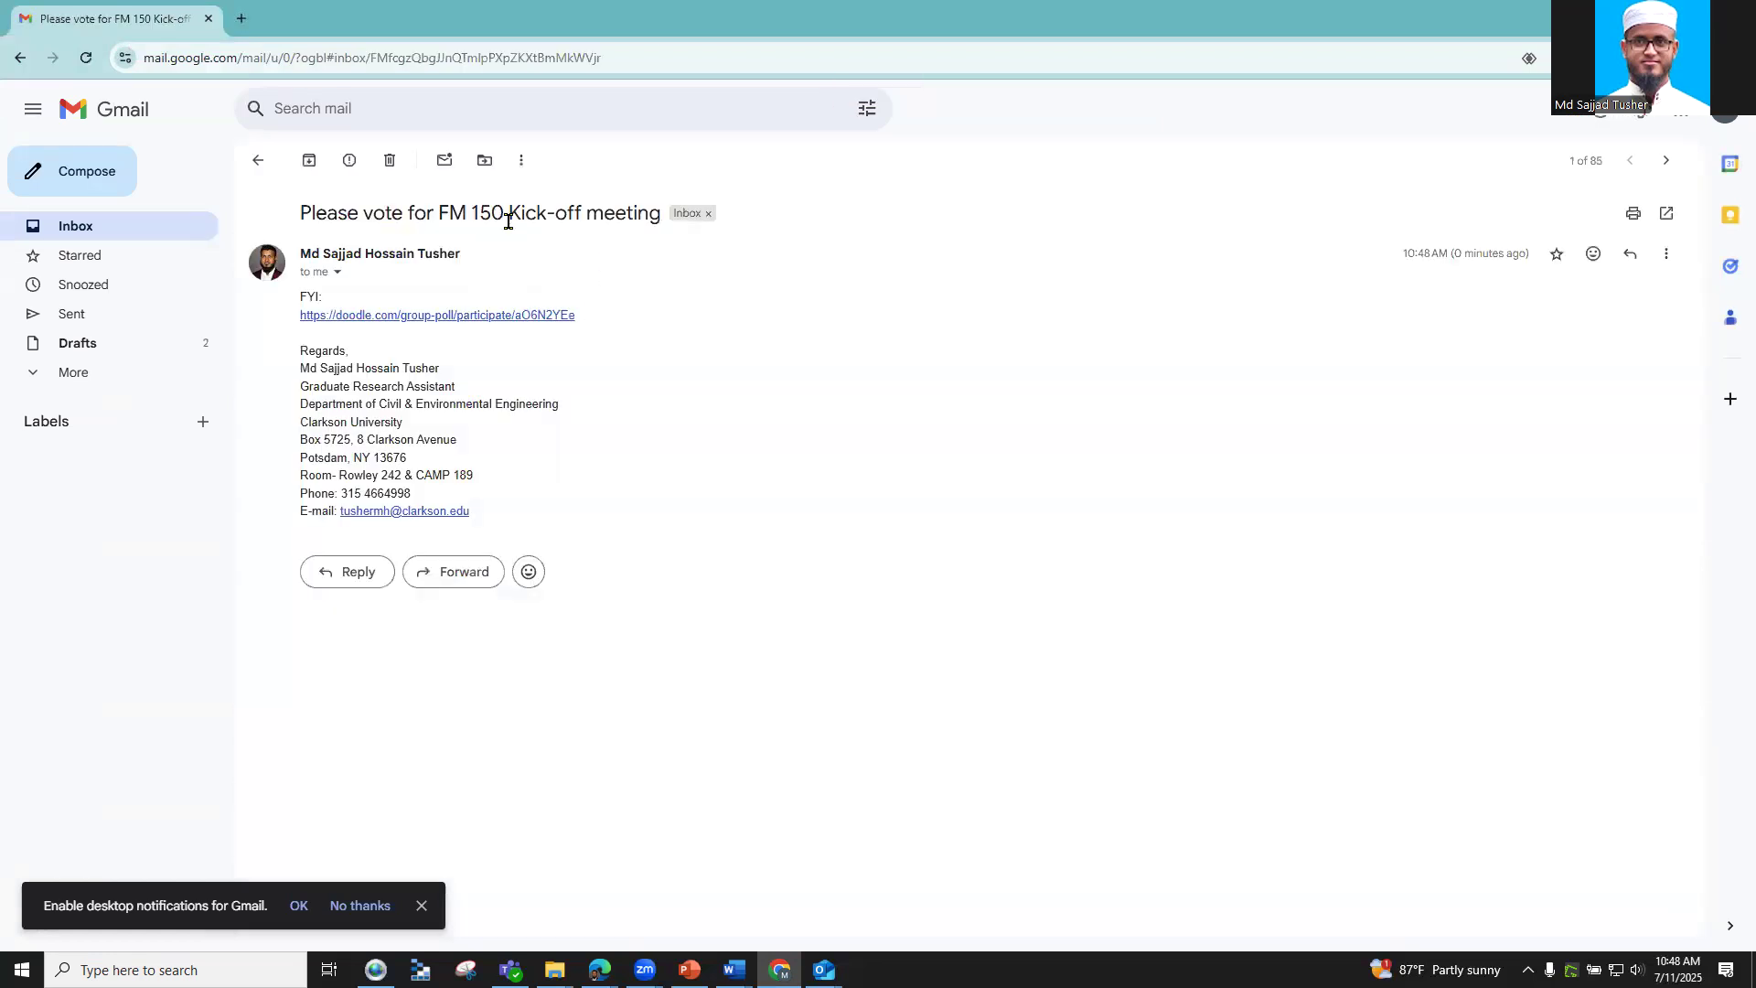
pyautogui.click(339, 315)
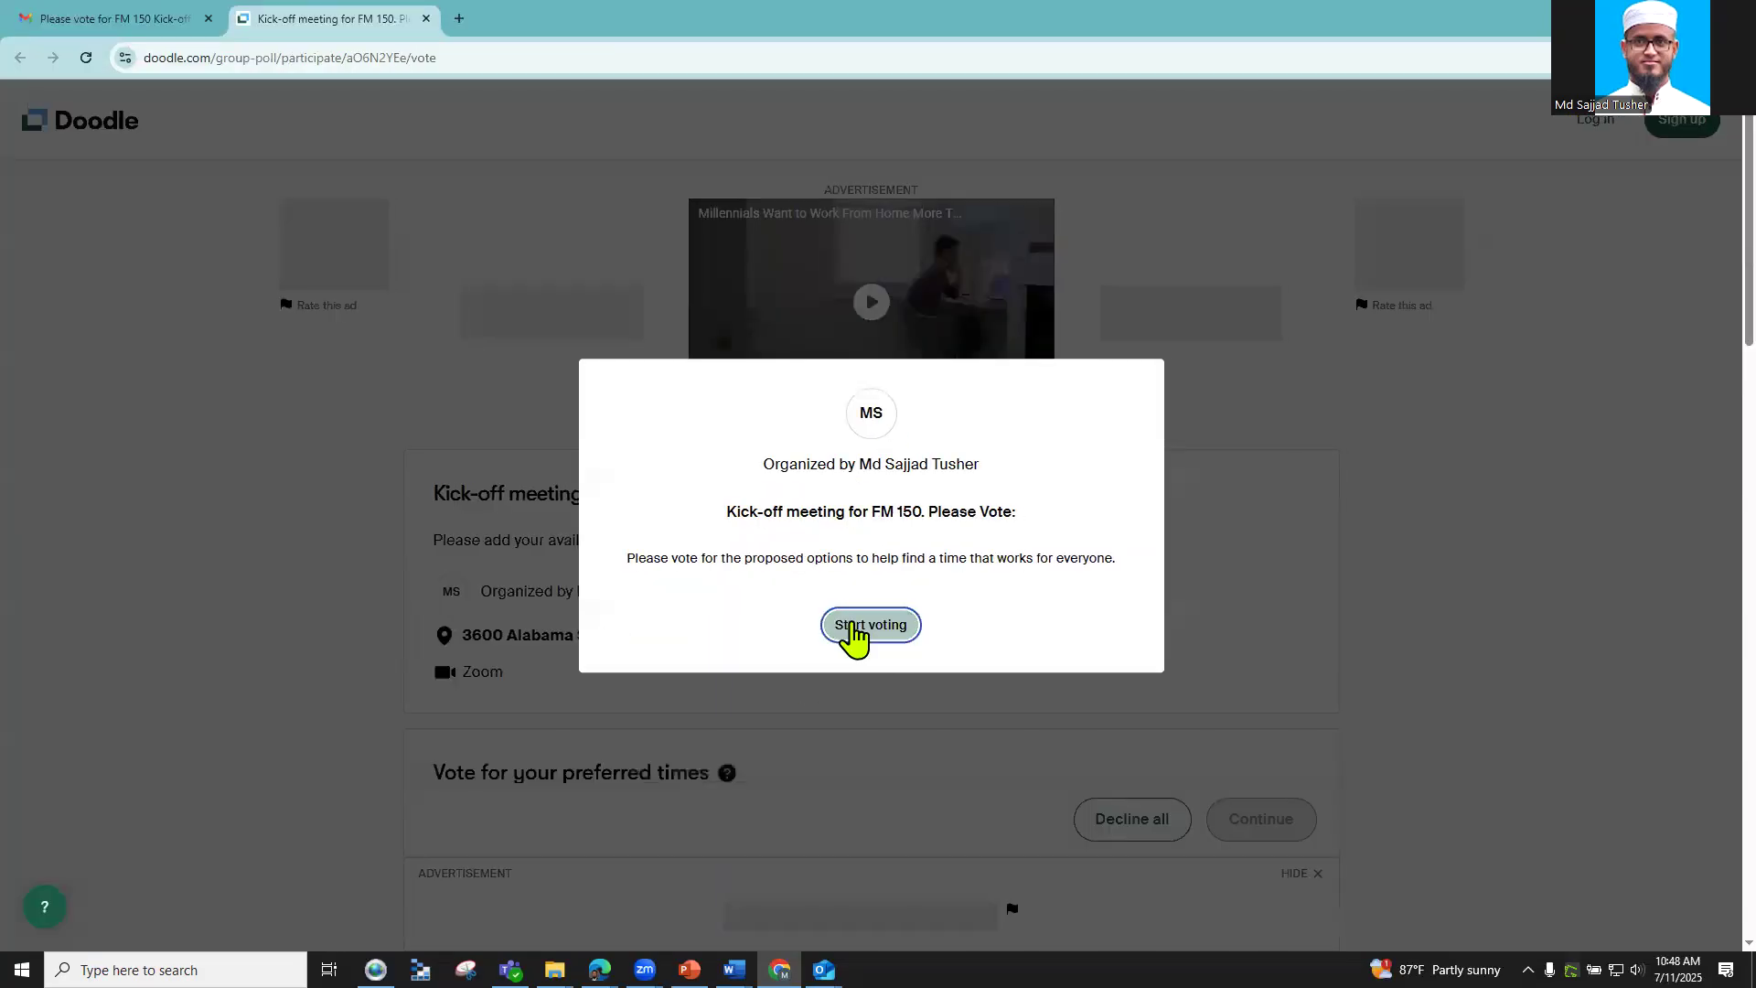
# Step: Start voting on the Kick-off meeting poll and tick Monday's 1:00 PM slot
pyautogui.click(855, 631)
pyautogui.scroll(-2, 850, 672)
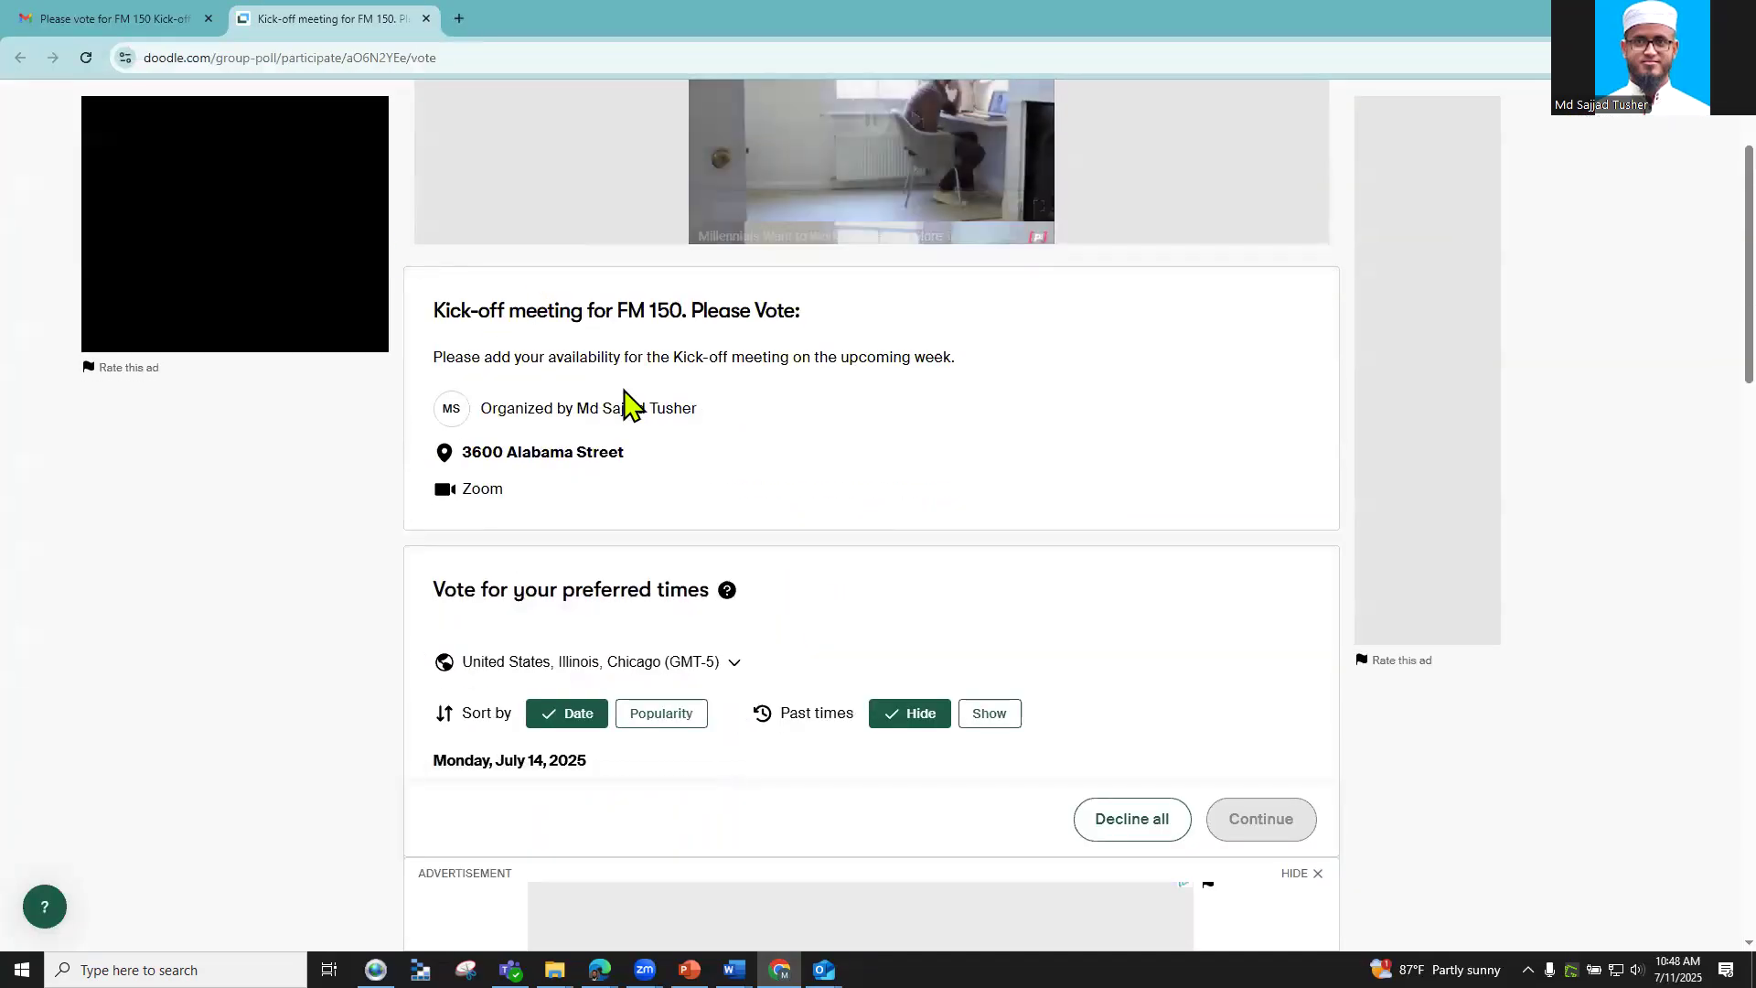
pyautogui.scroll(-3, 599, 535)
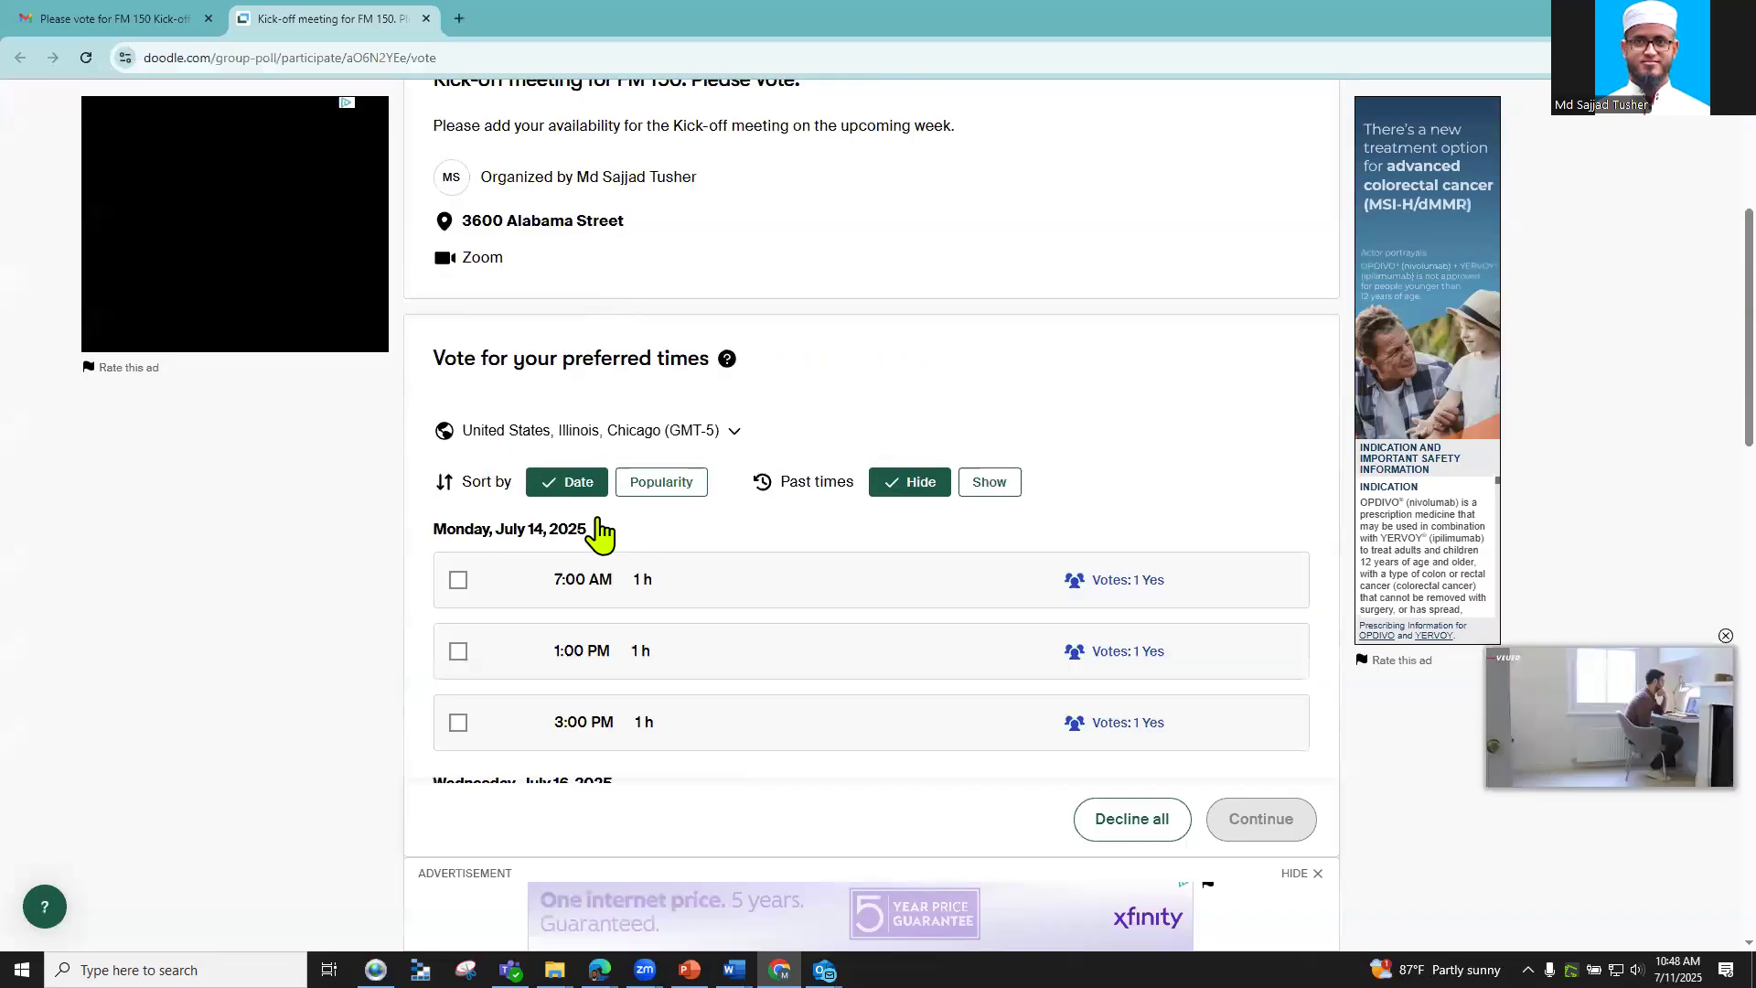
pyautogui.scroll(-1, 545, 549)
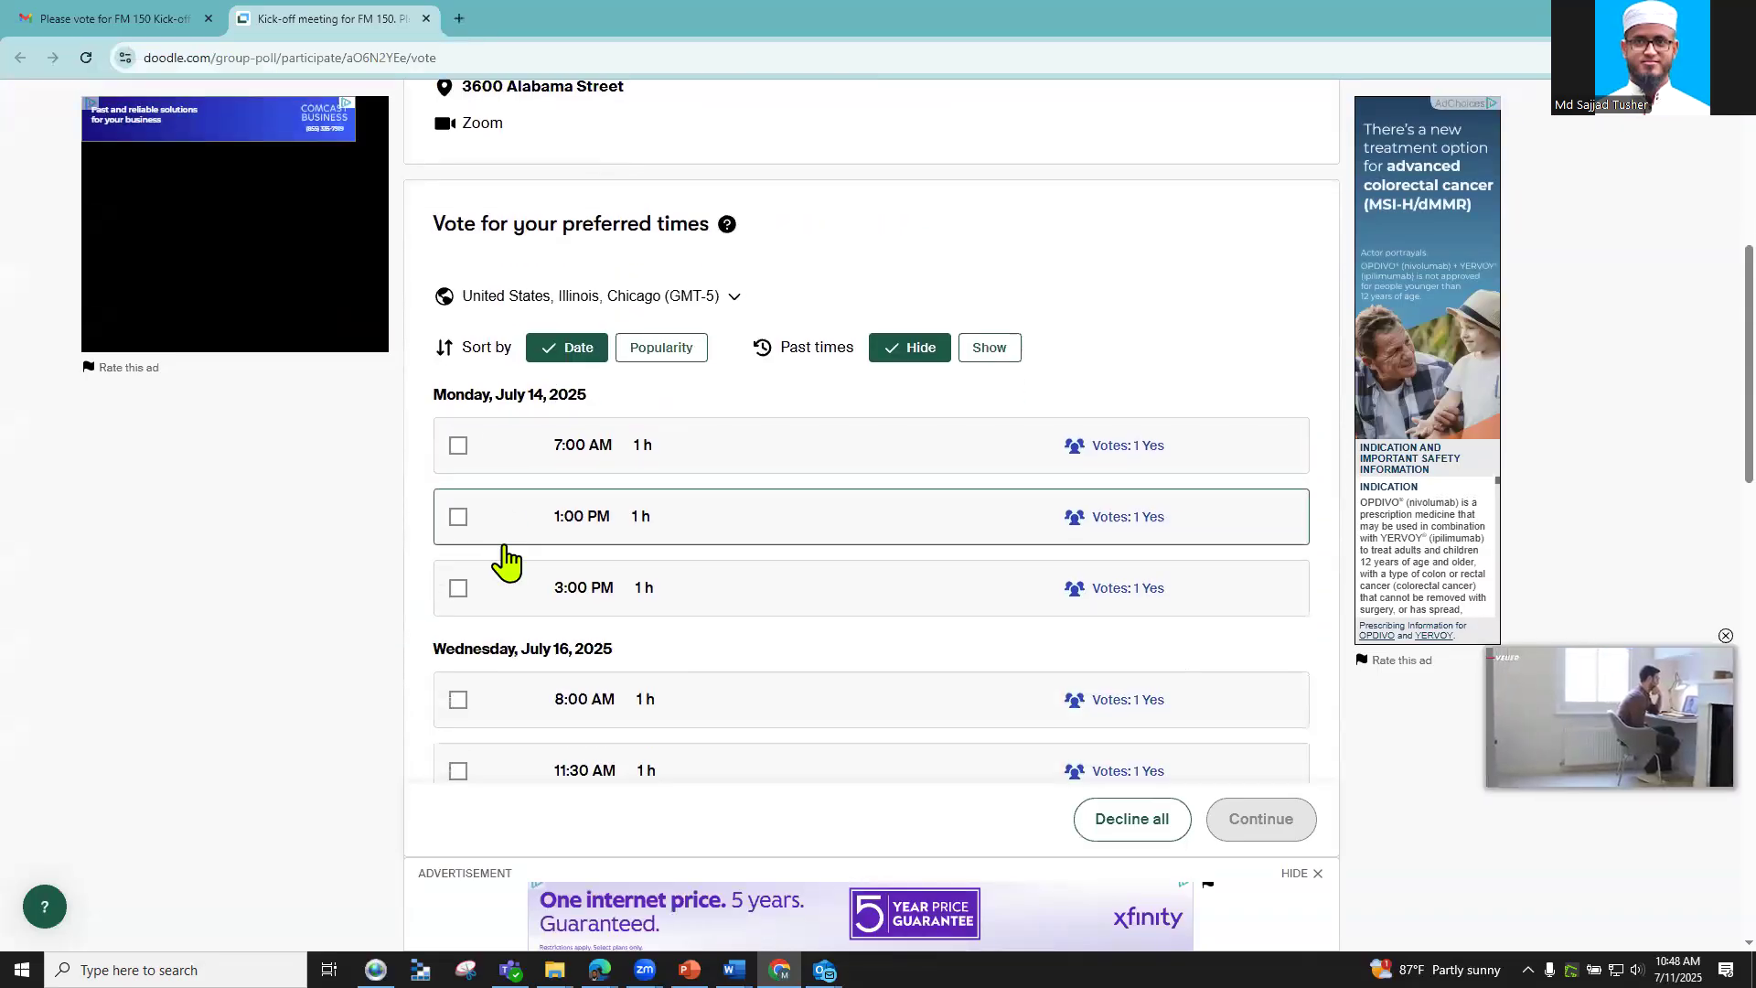
pyautogui.click(459, 518)
# Step: Vote yes for Wednesday 8:00 AM and 2:00 PM, and Friday 7:30 AM, 11:30 AM and 1:00 PM
pyautogui.scroll(-2, 490, 537)
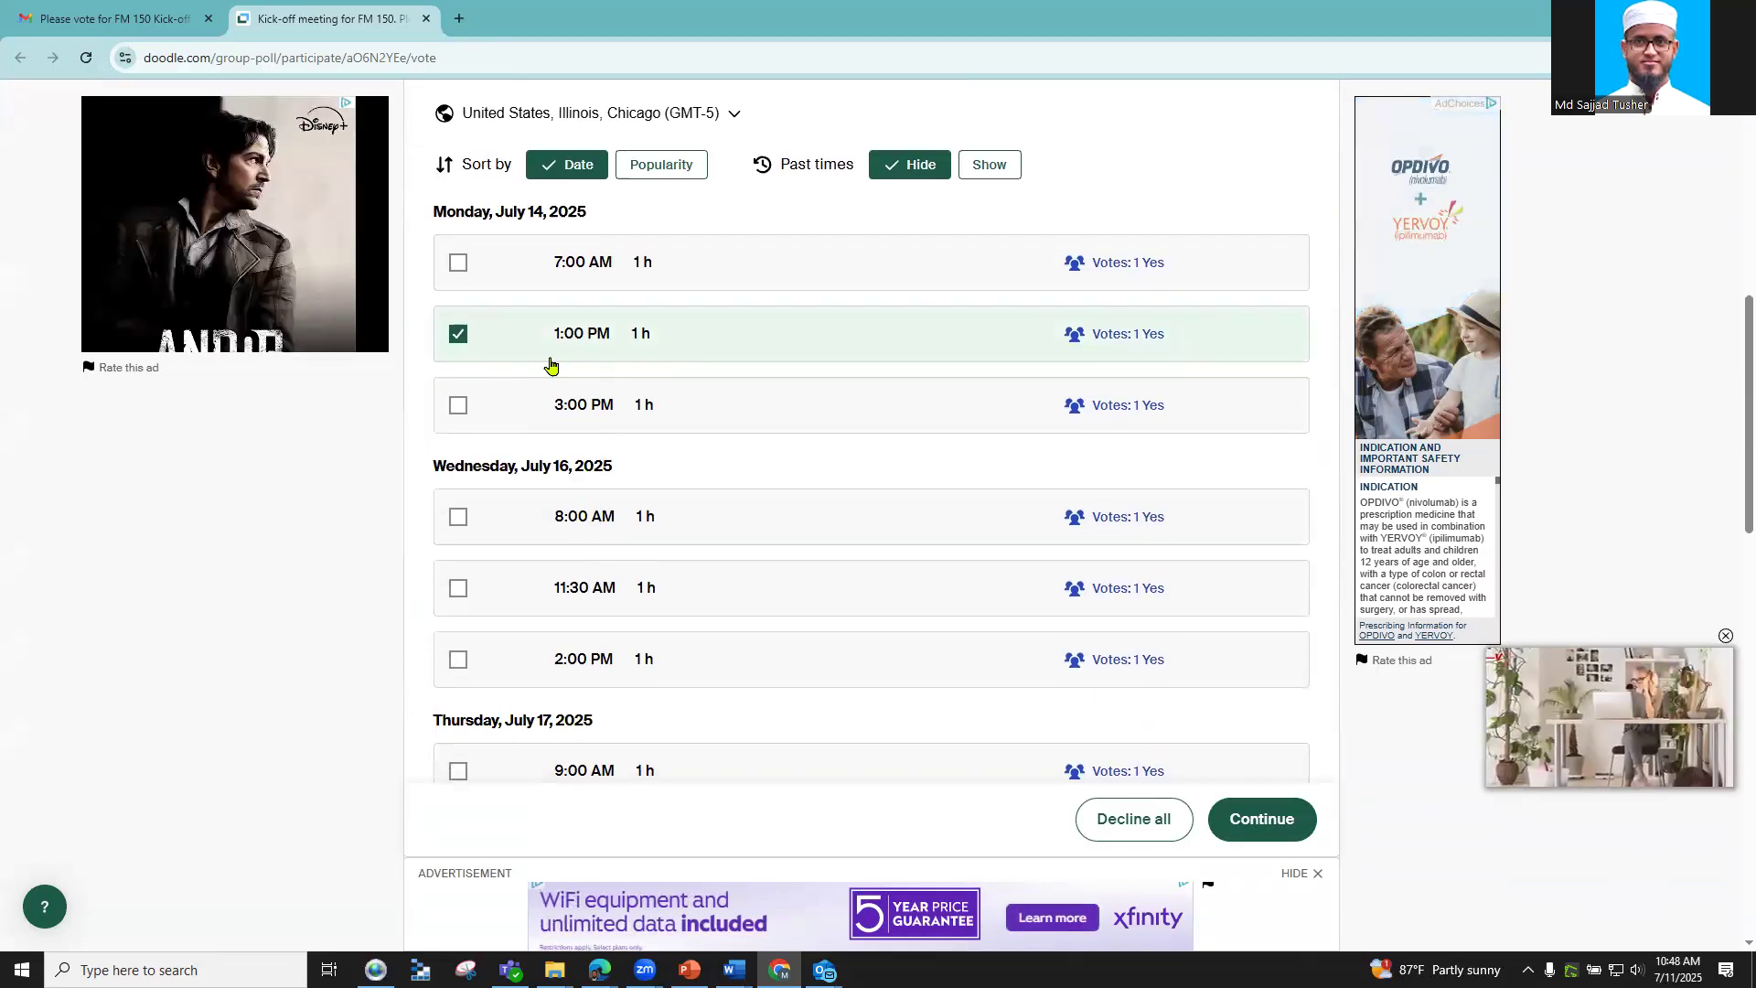
pyautogui.scroll(-2, 558, 467)
pyautogui.click(460, 335)
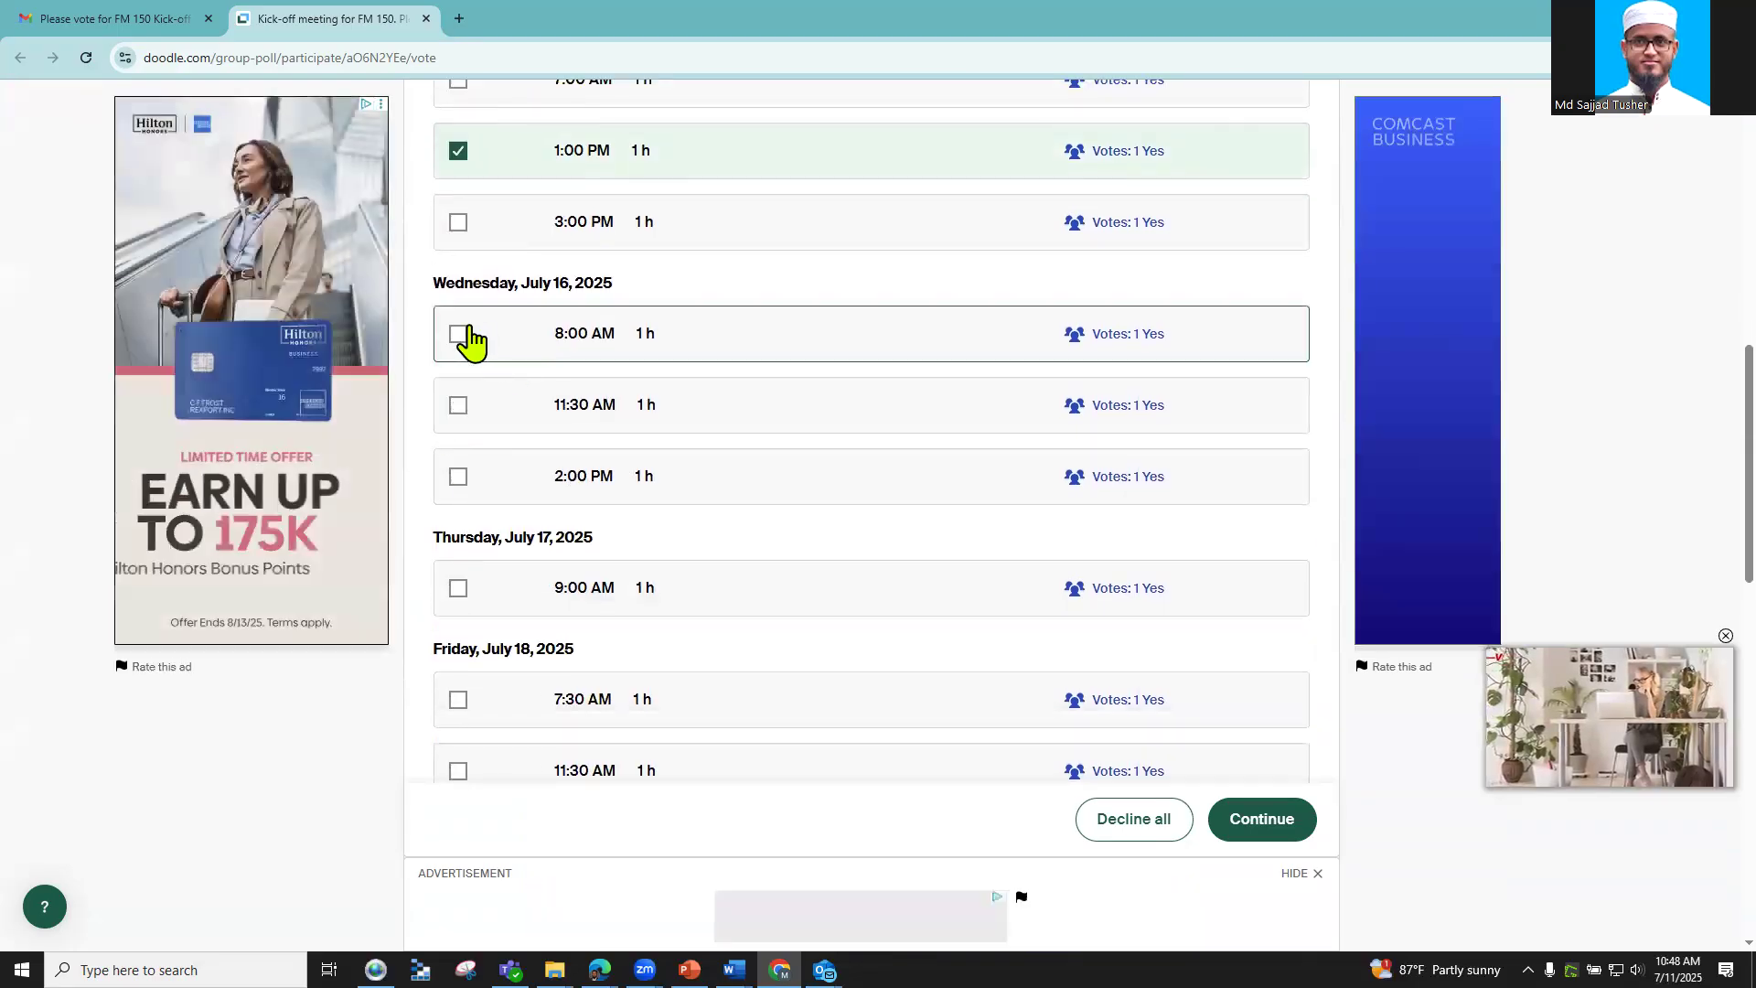
pyautogui.scroll(-1, 484, 412)
pyautogui.click(489, 389)
pyautogui.scroll(-2, 501, 445)
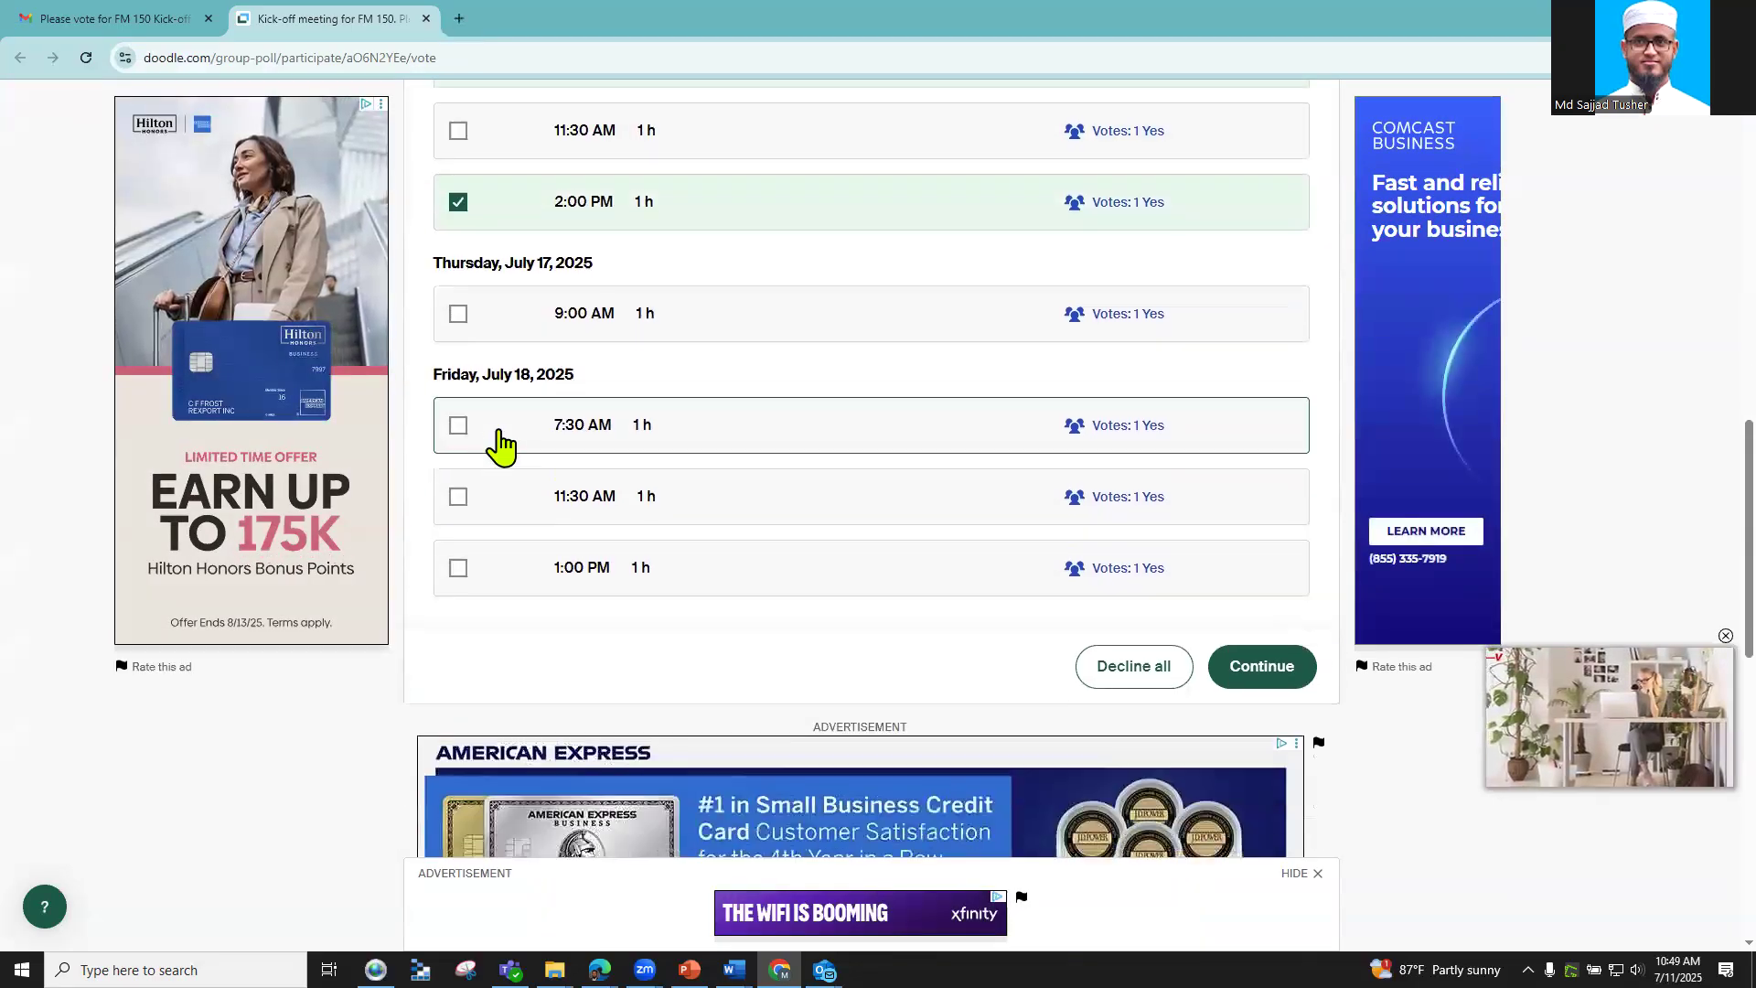
pyautogui.click(488, 436)
pyautogui.click(501, 503)
pyautogui.click(539, 572)
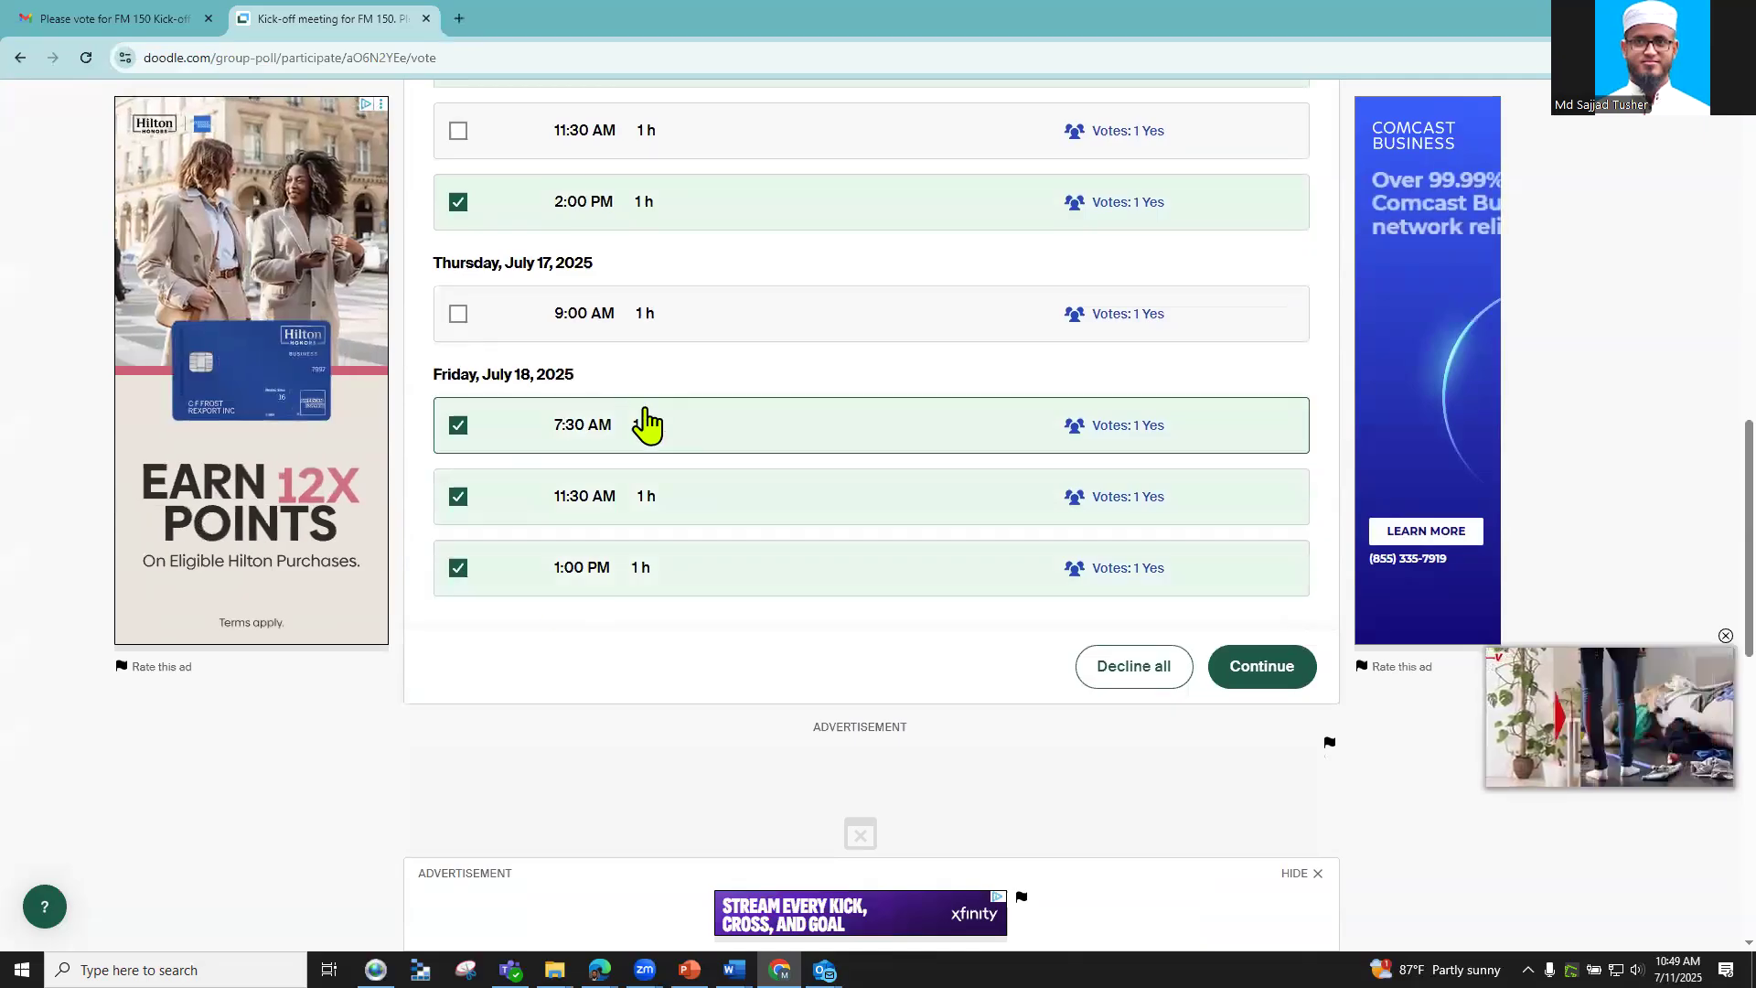
# Step: Inspect the Monday 1:00 PM vote breakdown filtered to If need be, then continue to confirmation
pyautogui.scroll(6, 1070, 423)
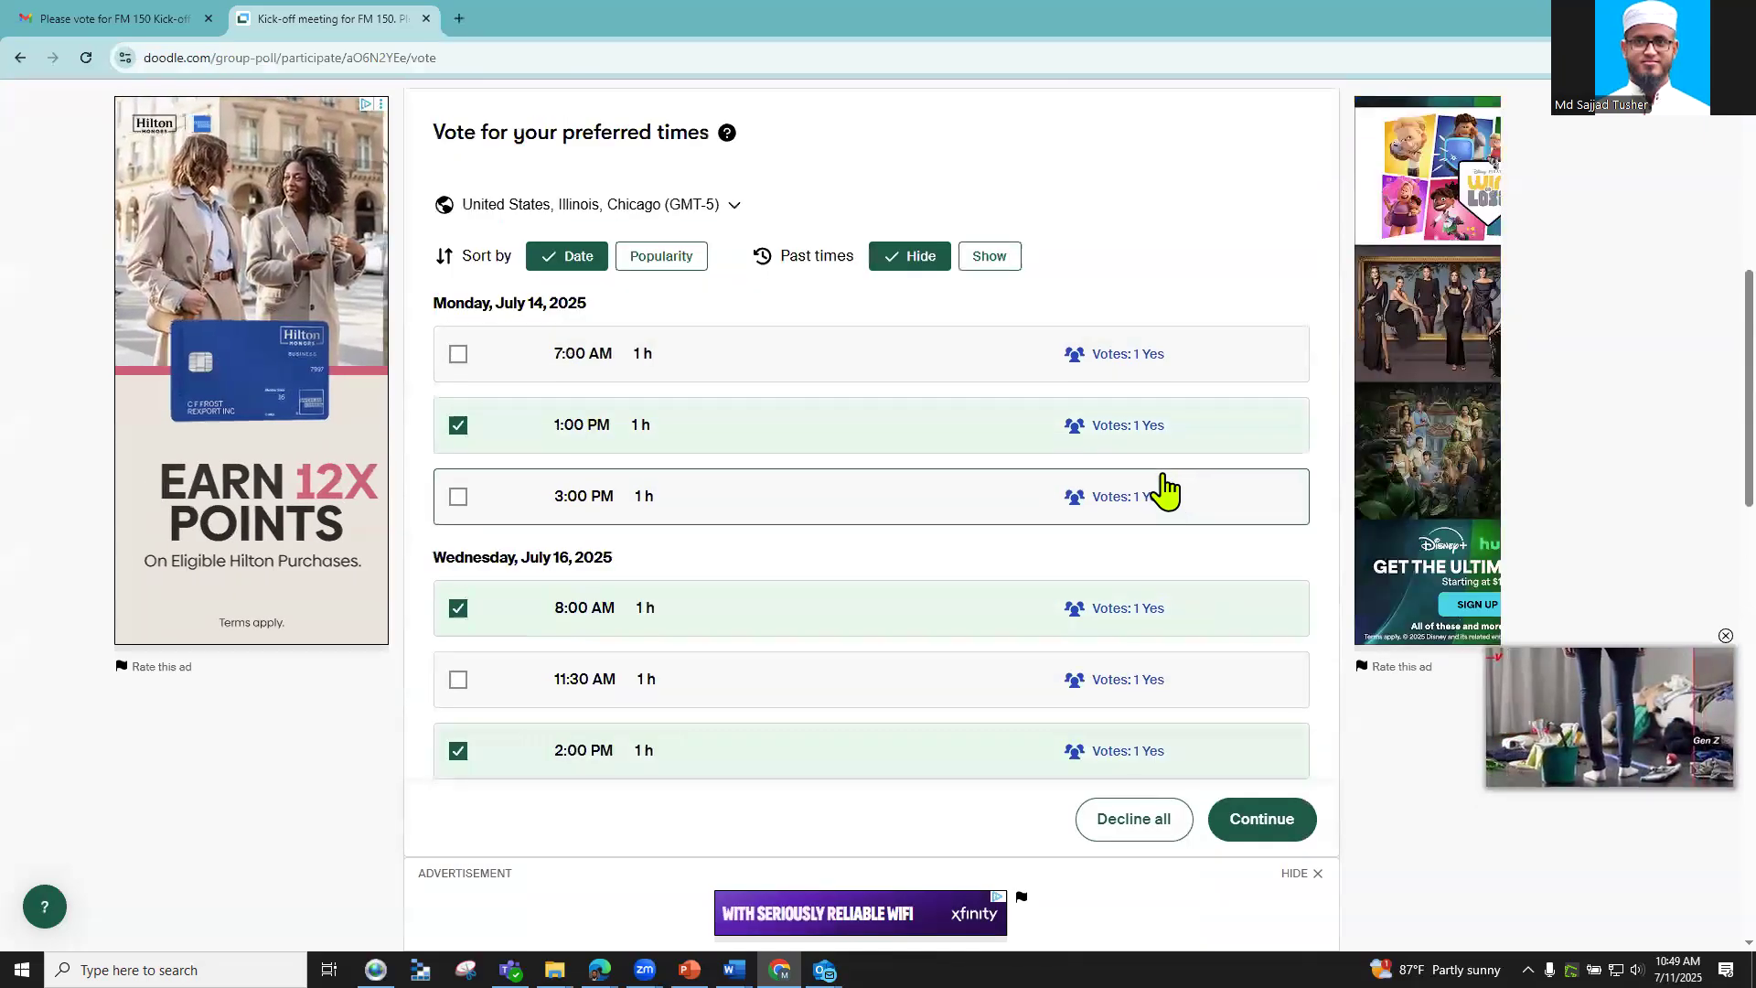
pyautogui.click(1118, 427)
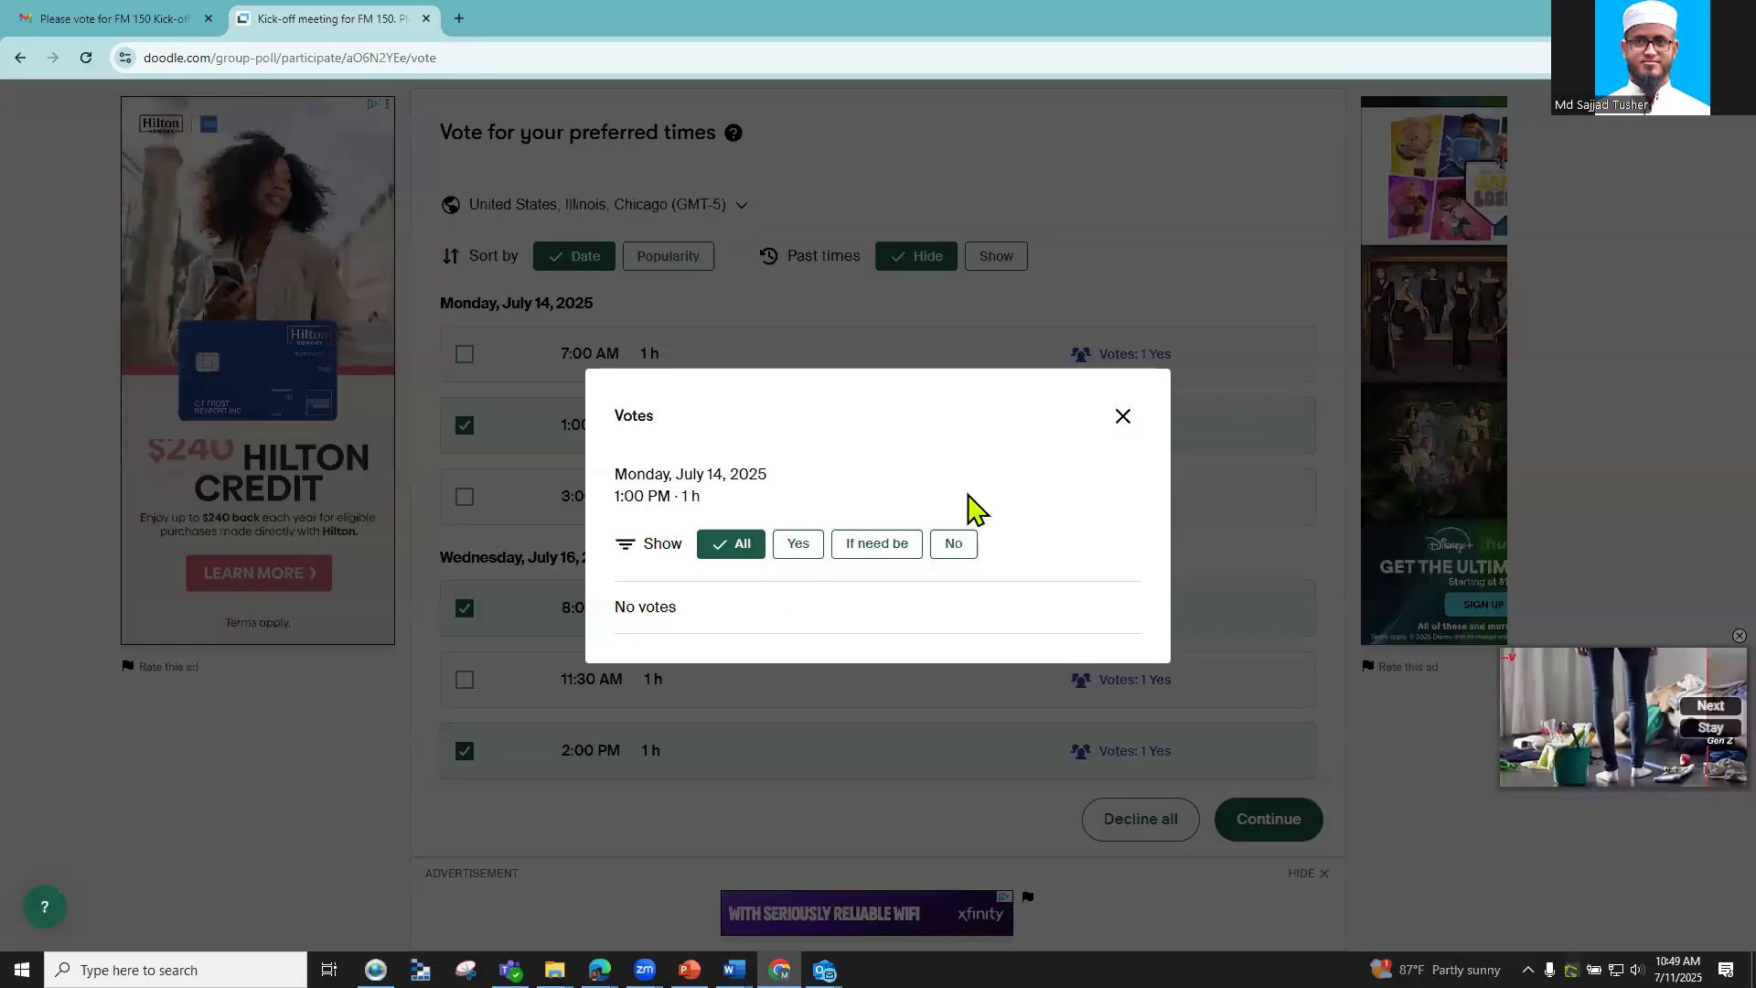
pyautogui.click(859, 547)
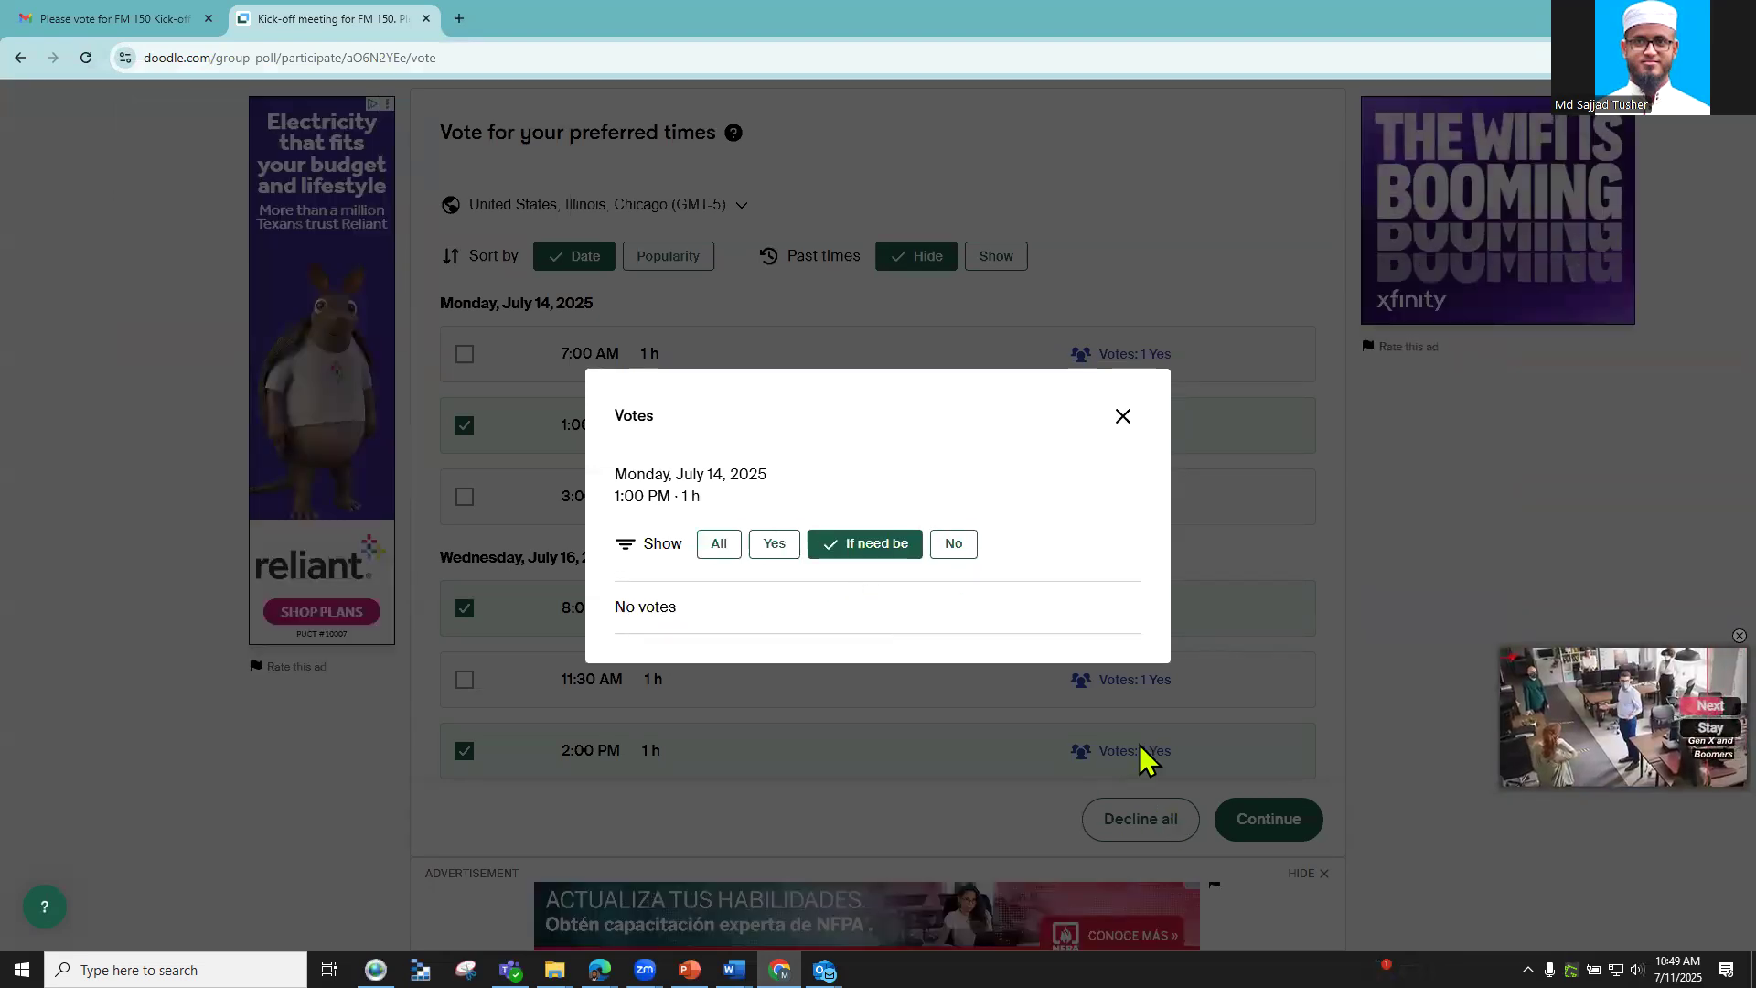
pyautogui.click(1124, 419)
pyautogui.click(1245, 834)
# Step: Fill the name and email fields from saved details, swapping in the participant's other email address
pyautogui.click(670, 436)
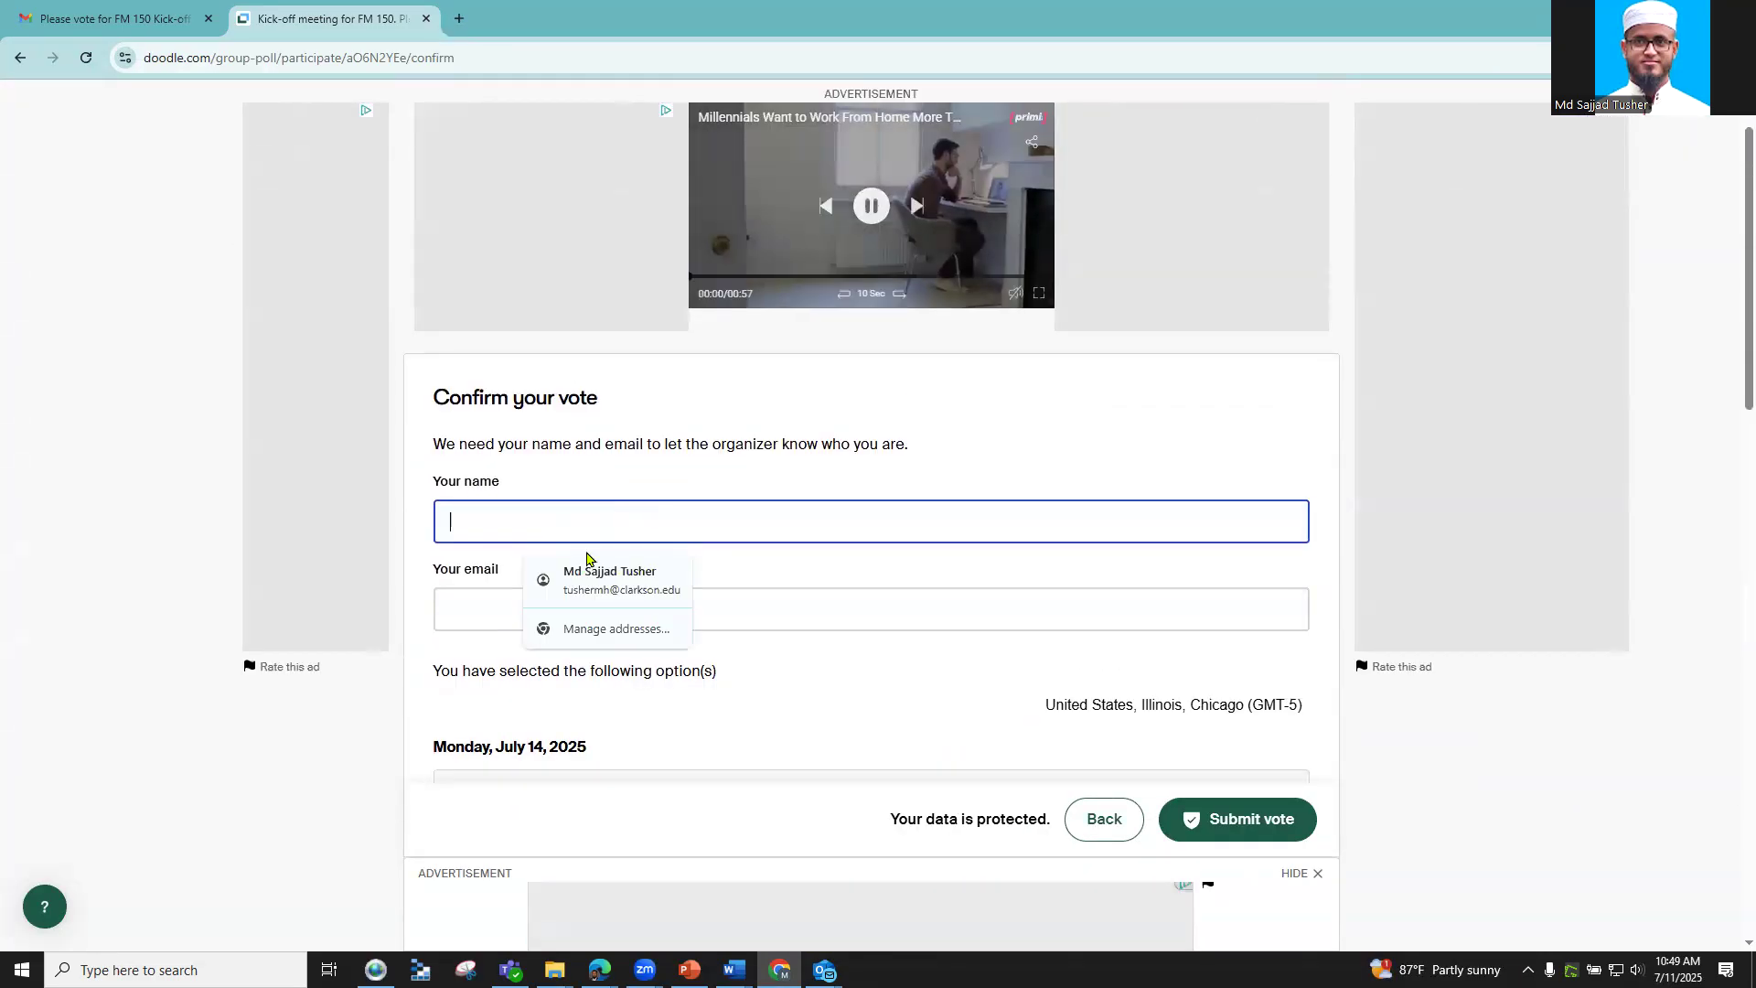
pyautogui.click(641, 590)
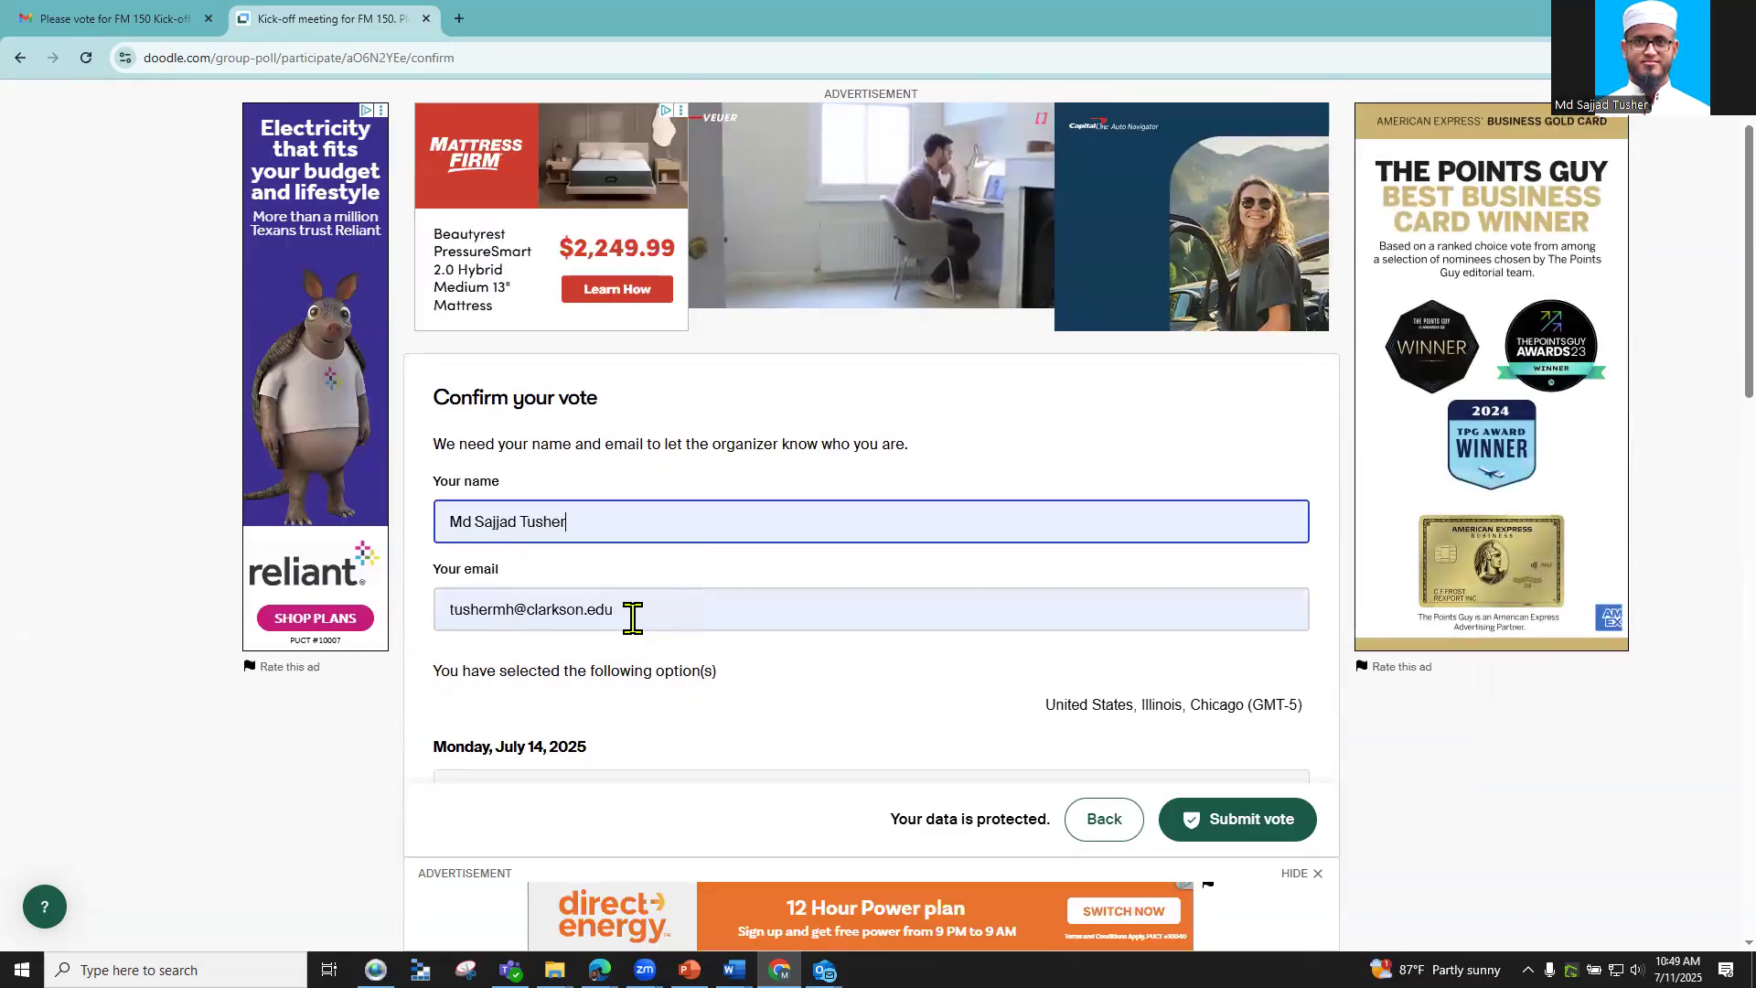
pyautogui.tripleClick(632, 618)
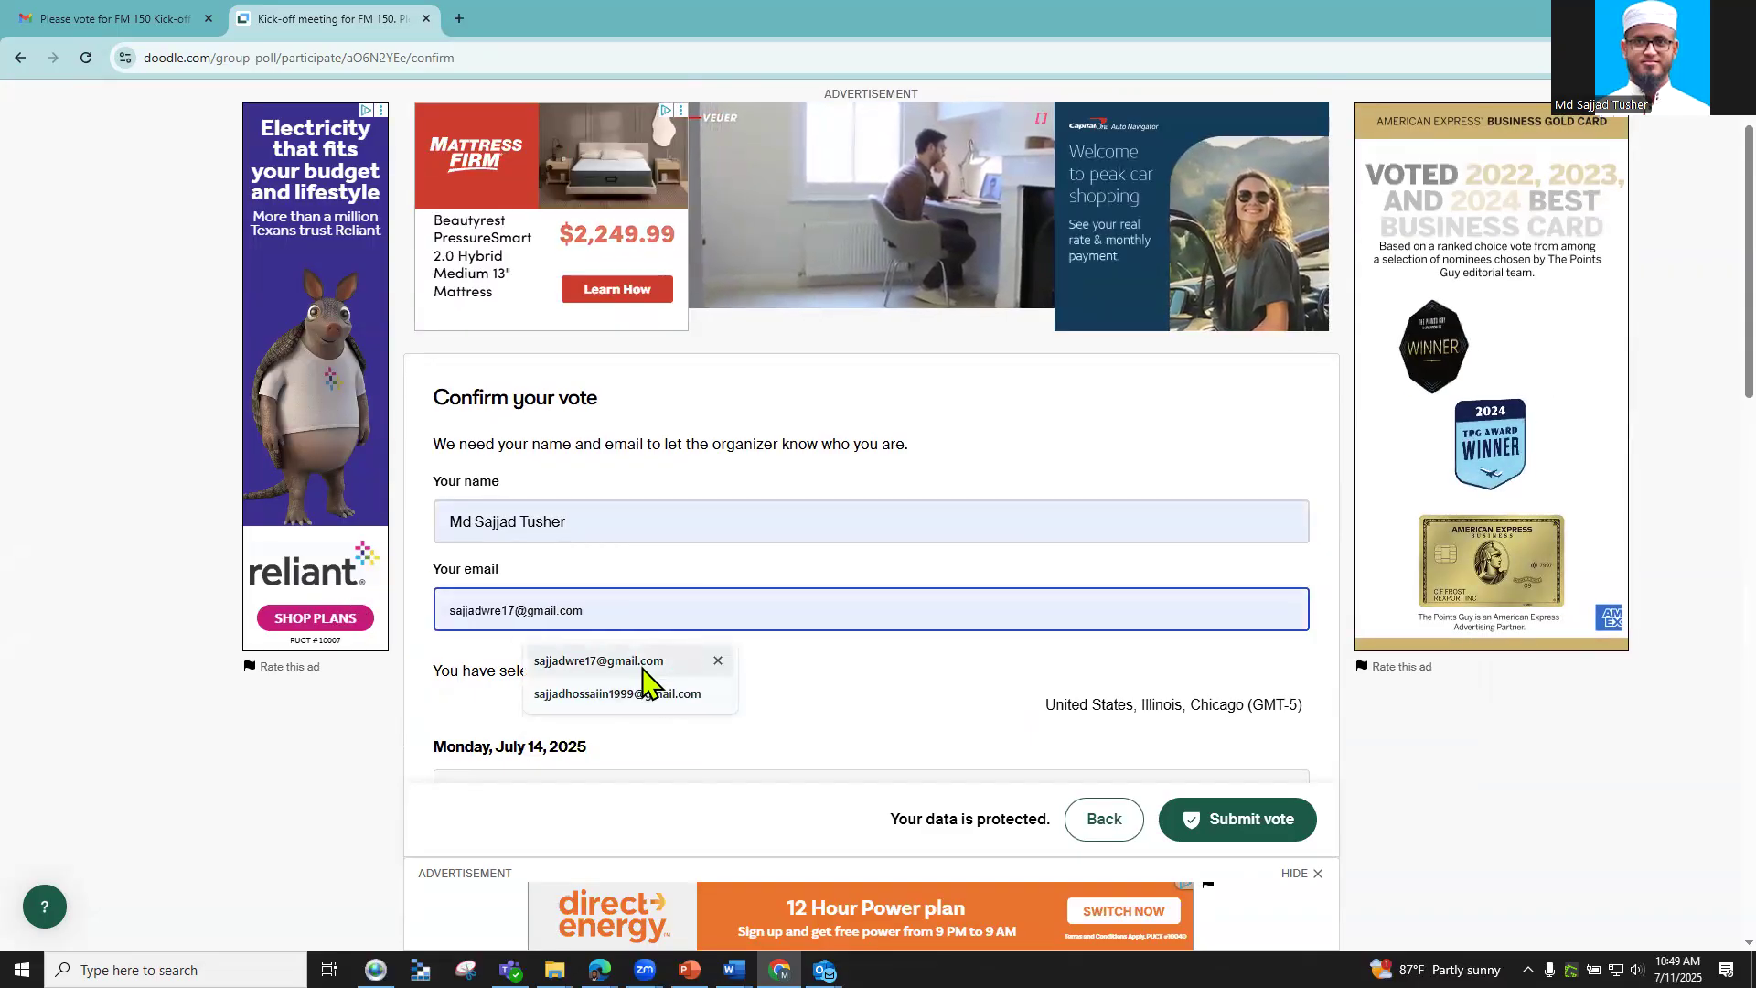
pyautogui.click(635, 697)
# Step: Replace the voter name with DDDDD and submit the vote
pyautogui.scroll(-3, 627, 503)
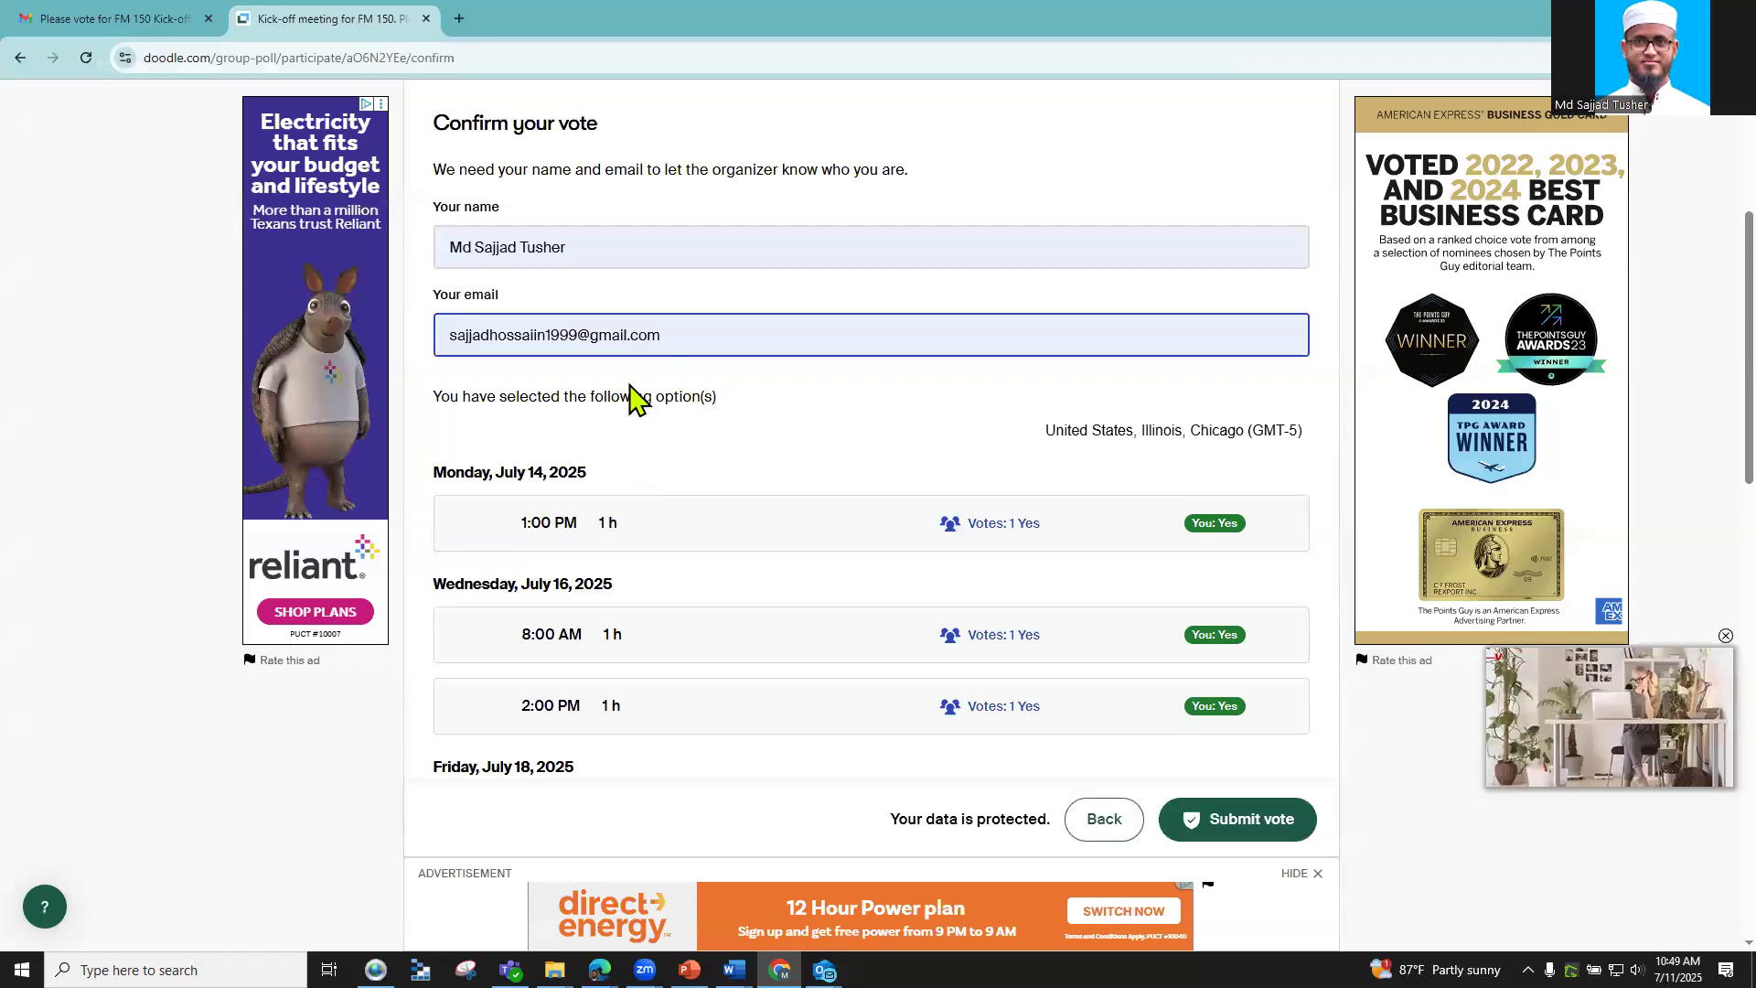
pyautogui.scroll(1, 632, 384)
pyautogui.moveTo(599, 340); pyautogui.dragTo(268, 351)
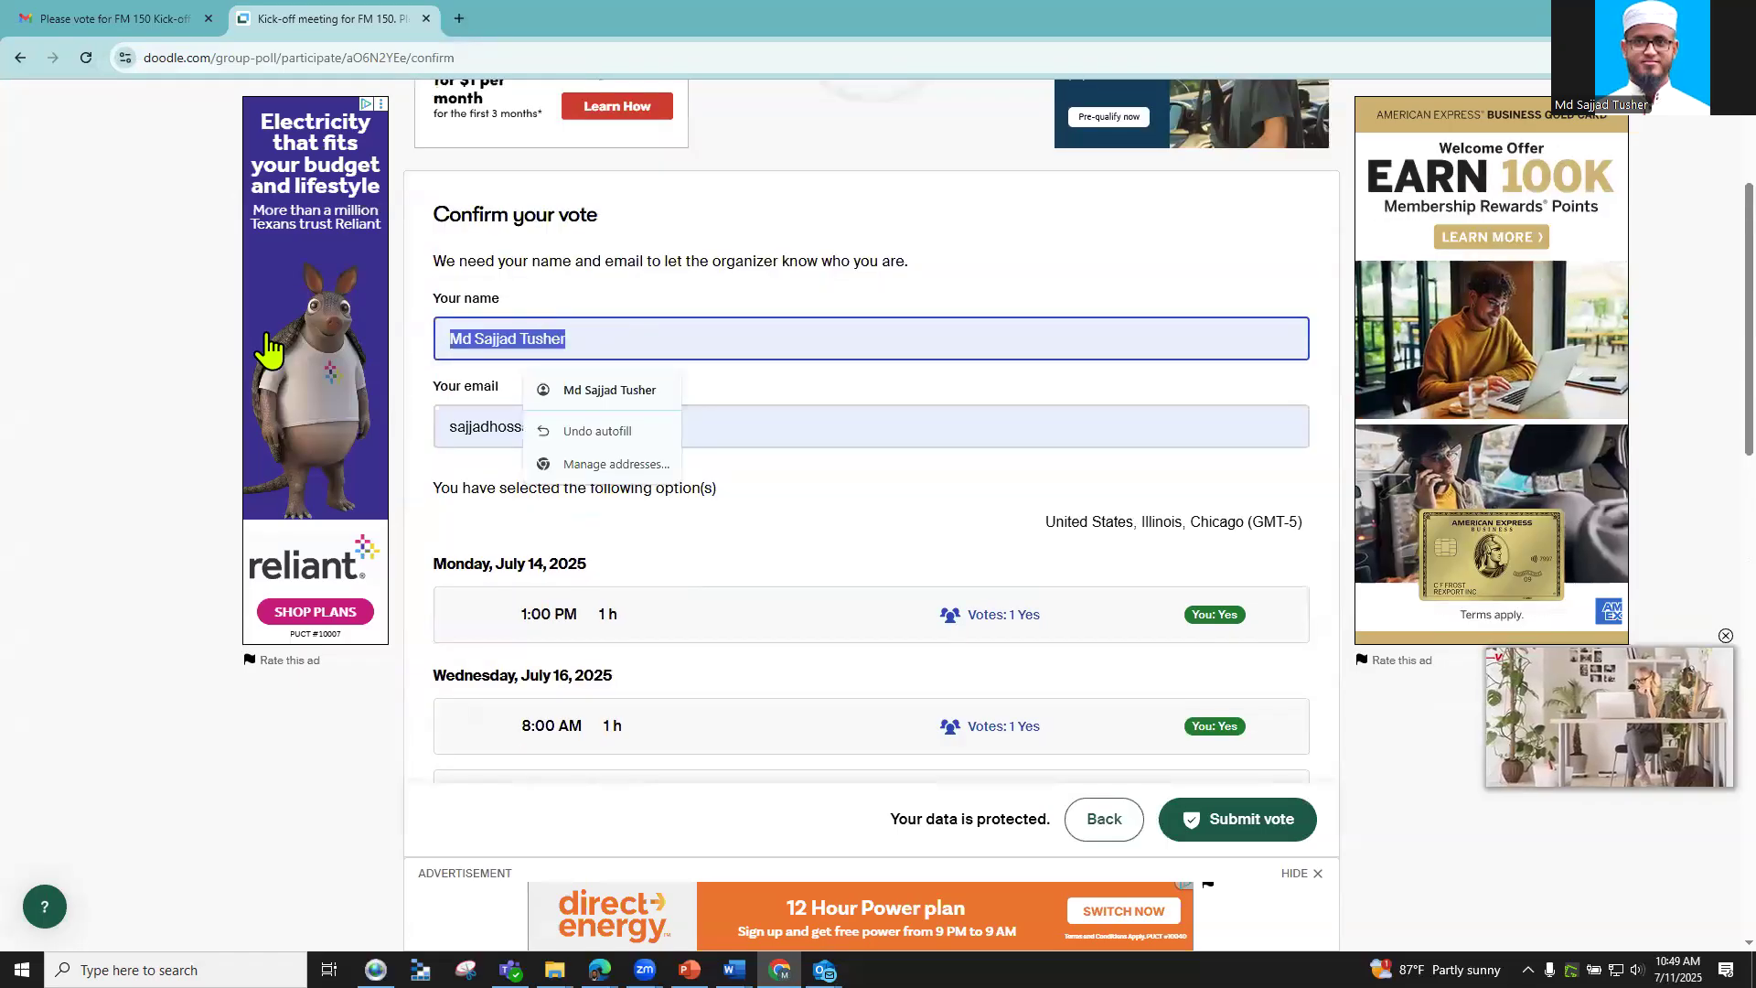
pyautogui.write('DDDDD')
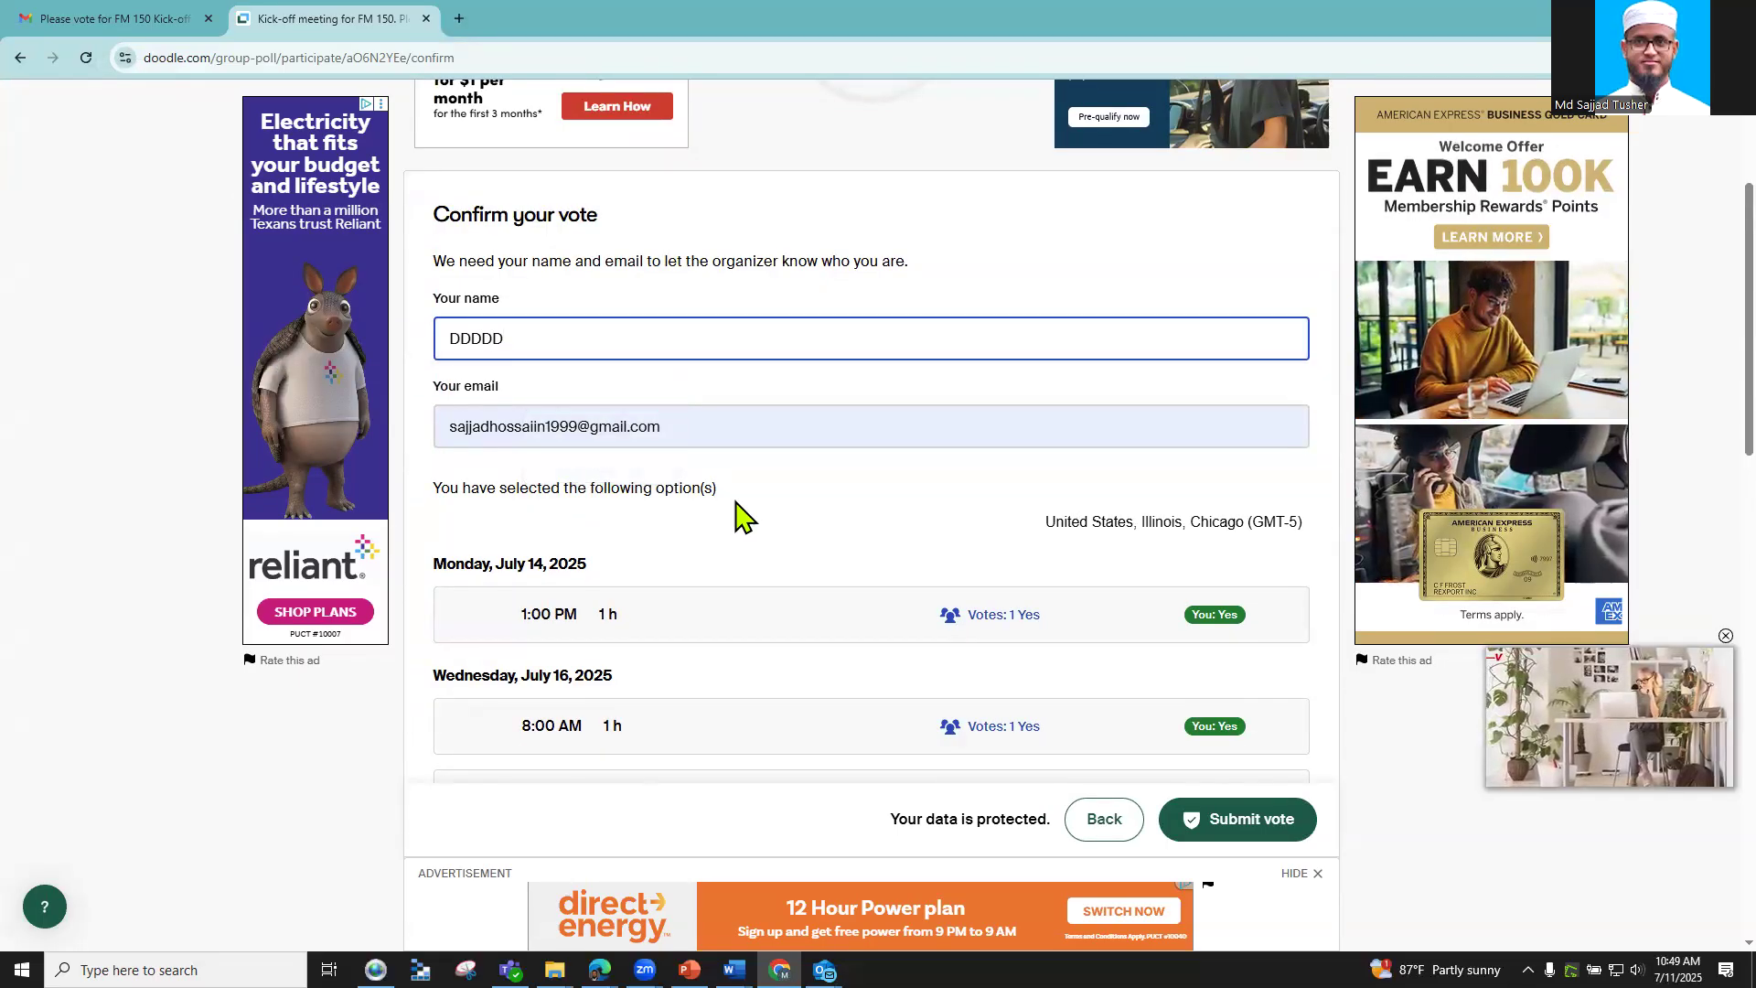
pyautogui.scroll(-5, 741, 517)
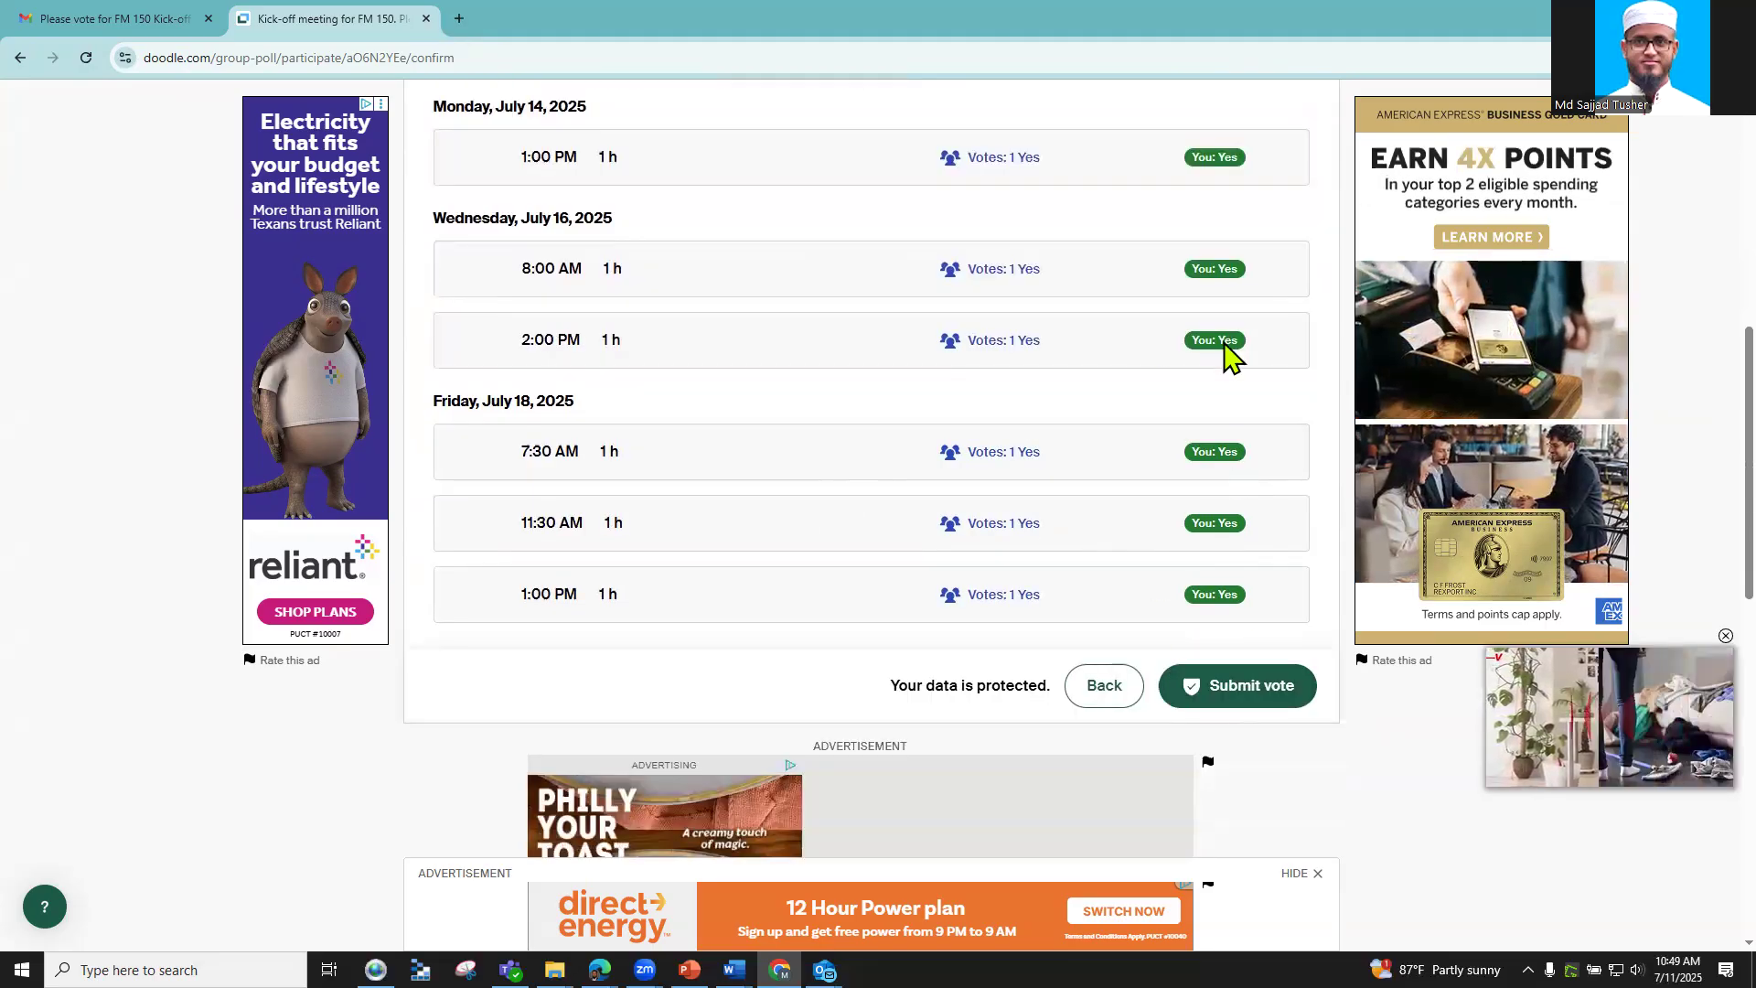
pyautogui.click(1228, 706)
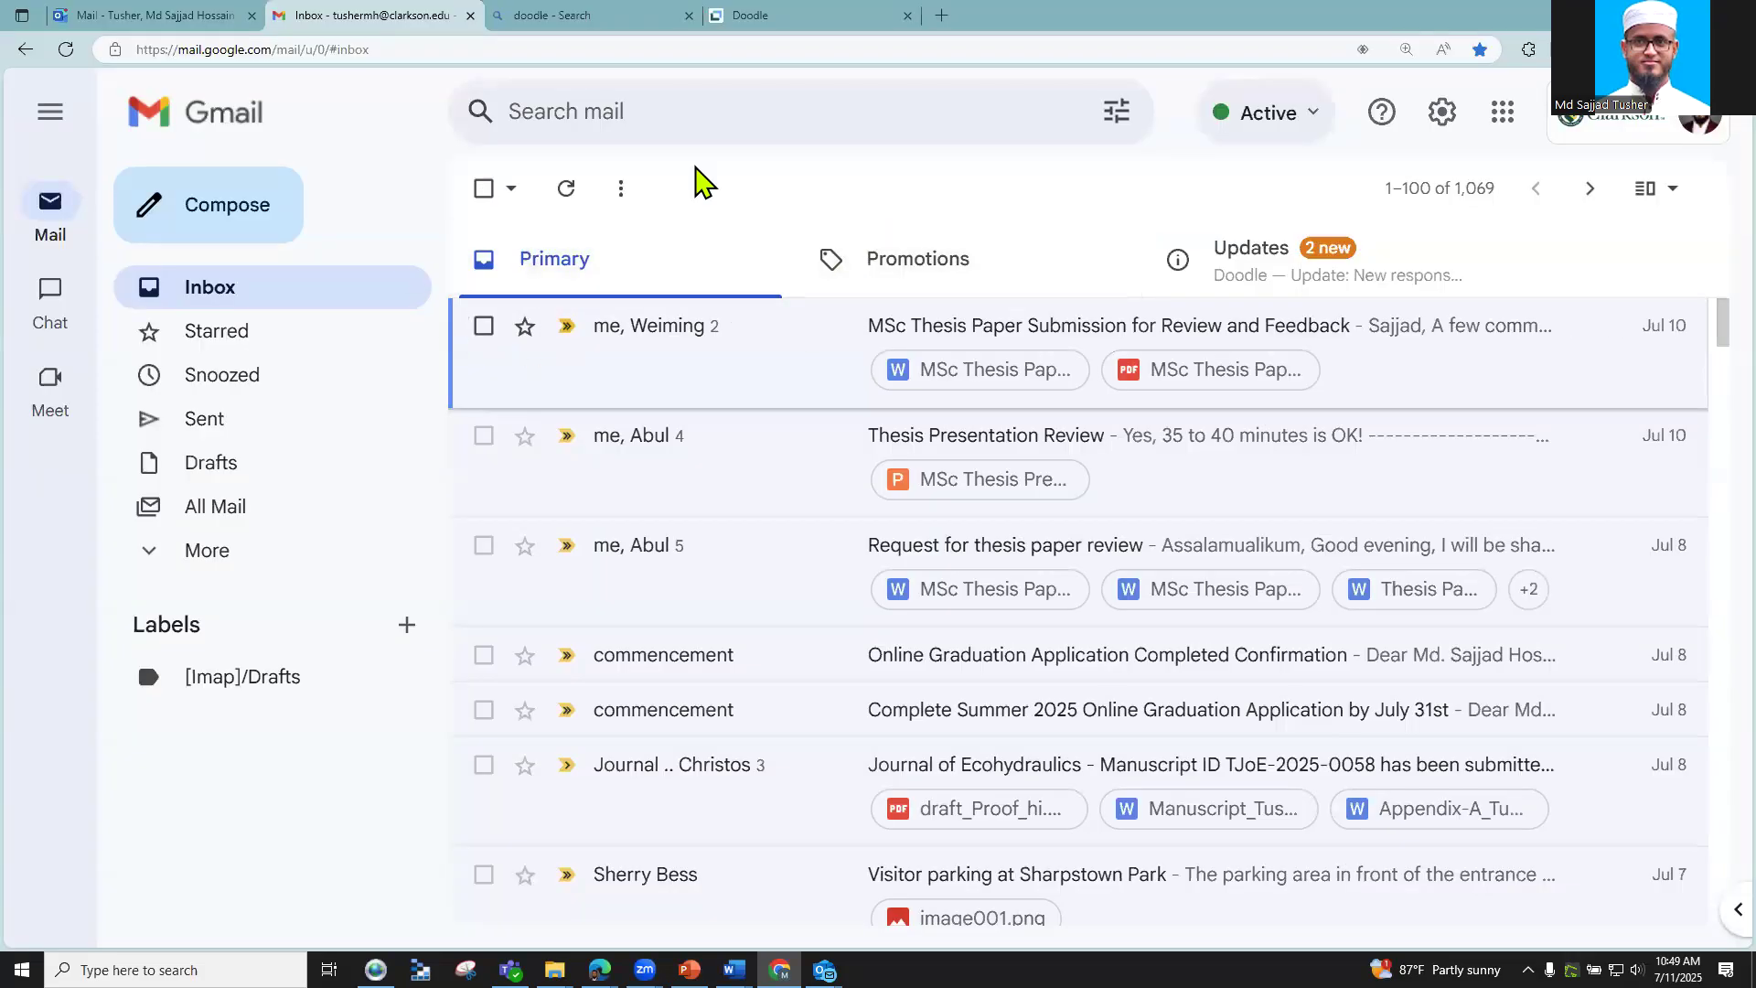
# Step: Open Doodle's 'New response' email under Updates and follow its See response link
pyautogui.click(1333, 264)
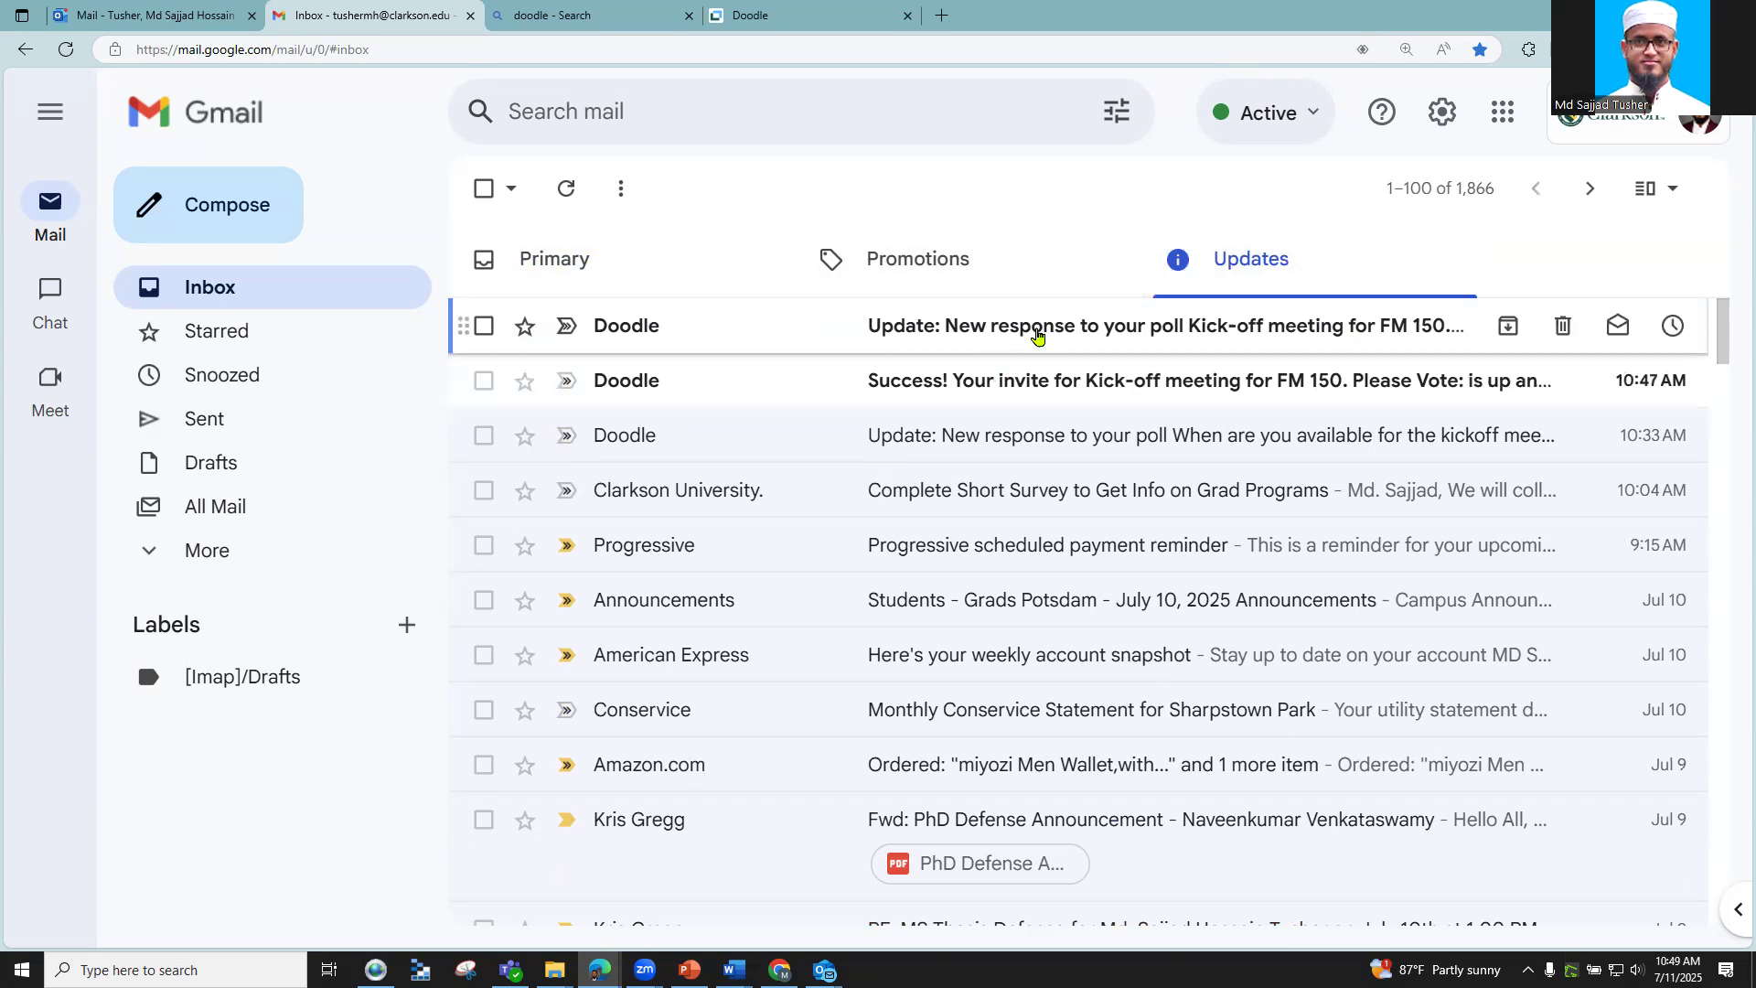
pyautogui.click(1034, 331)
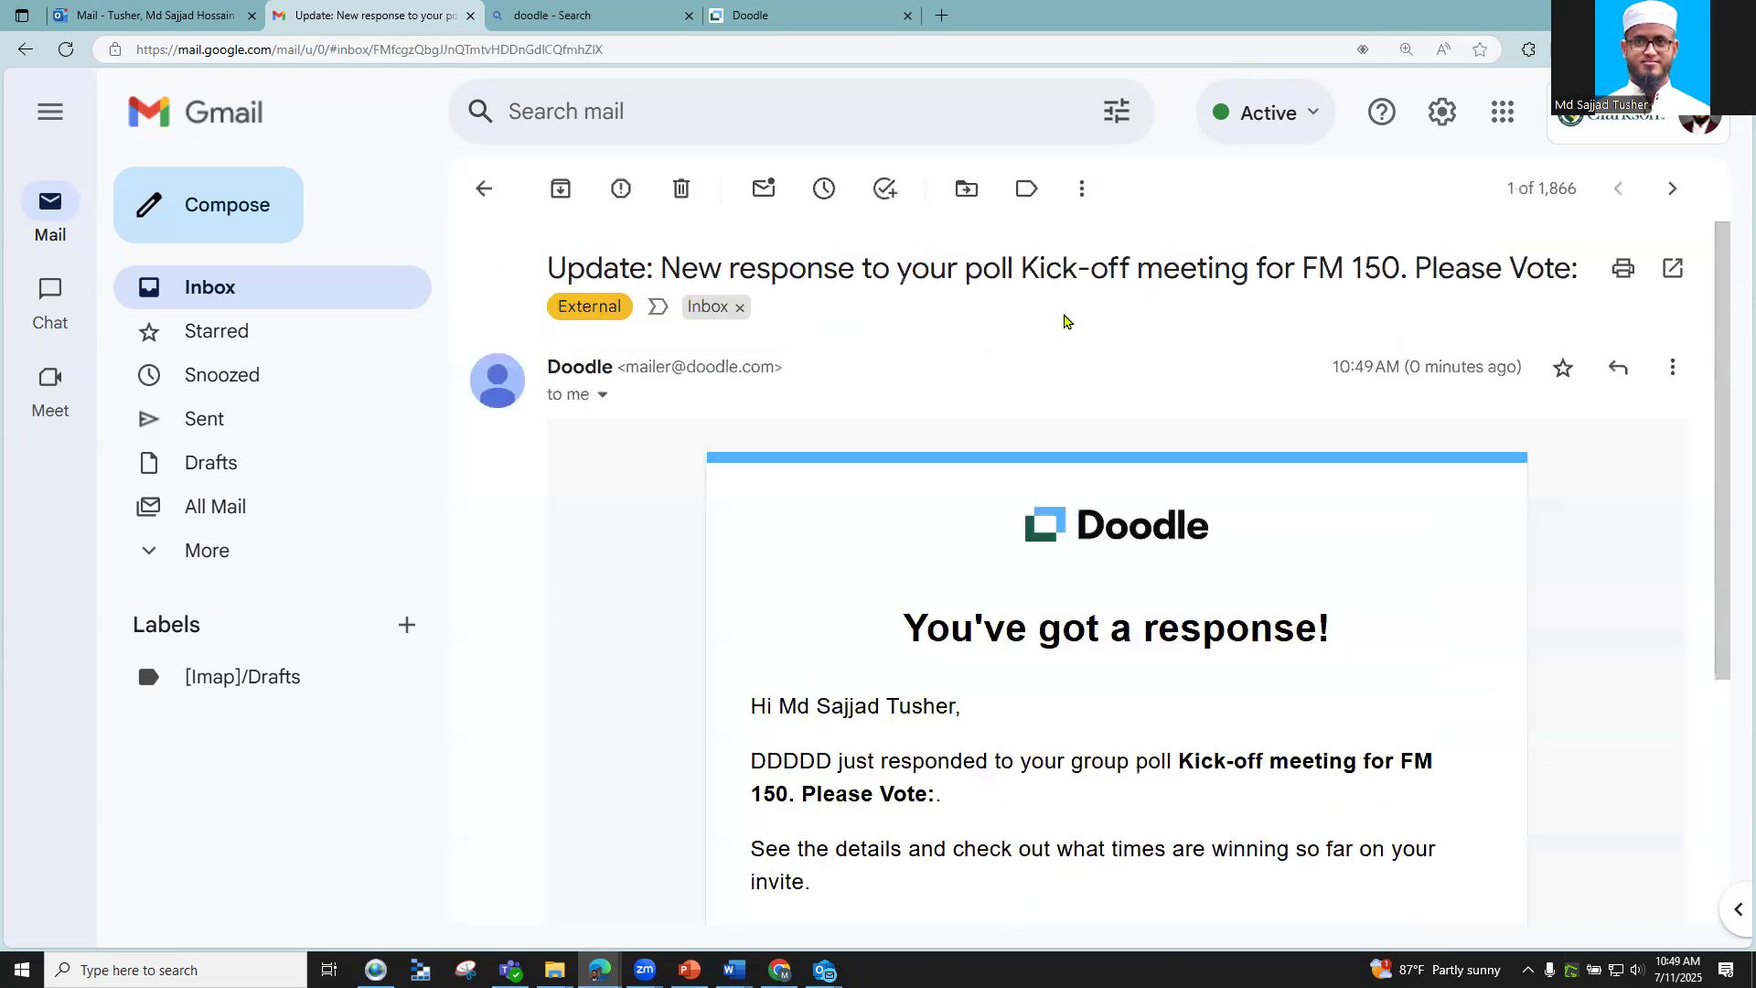
pyautogui.scroll(-2, 1052, 348)
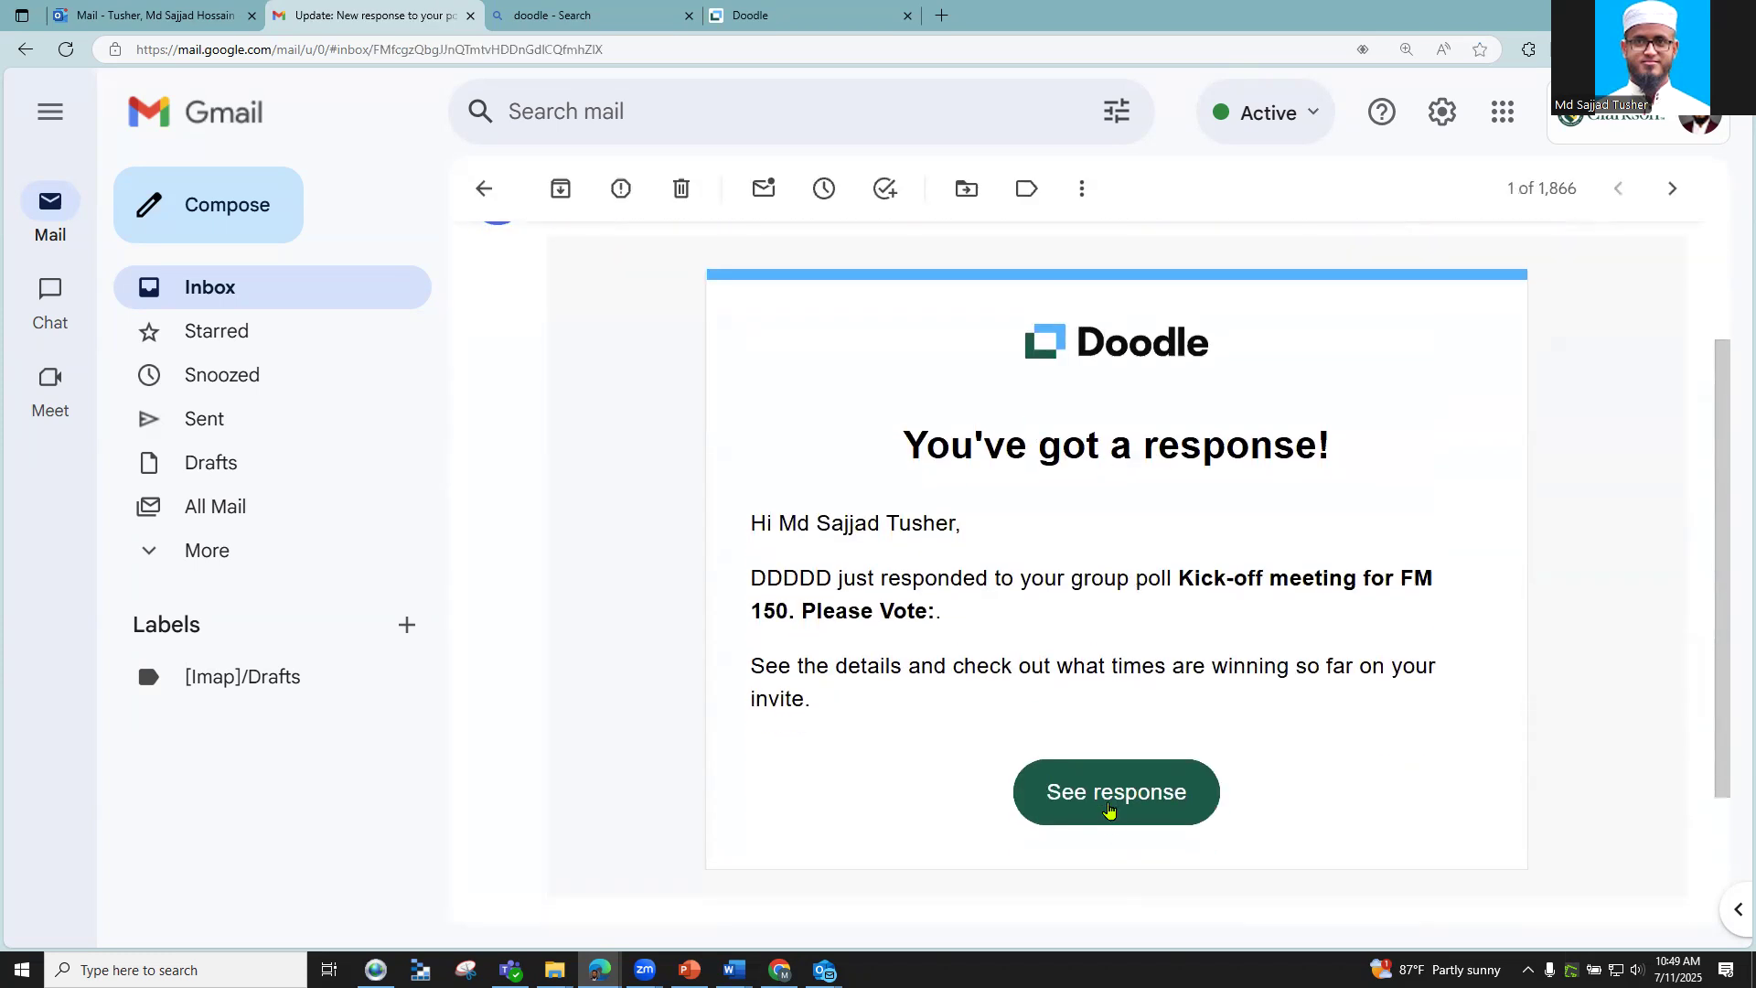
pyautogui.click(1105, 808)
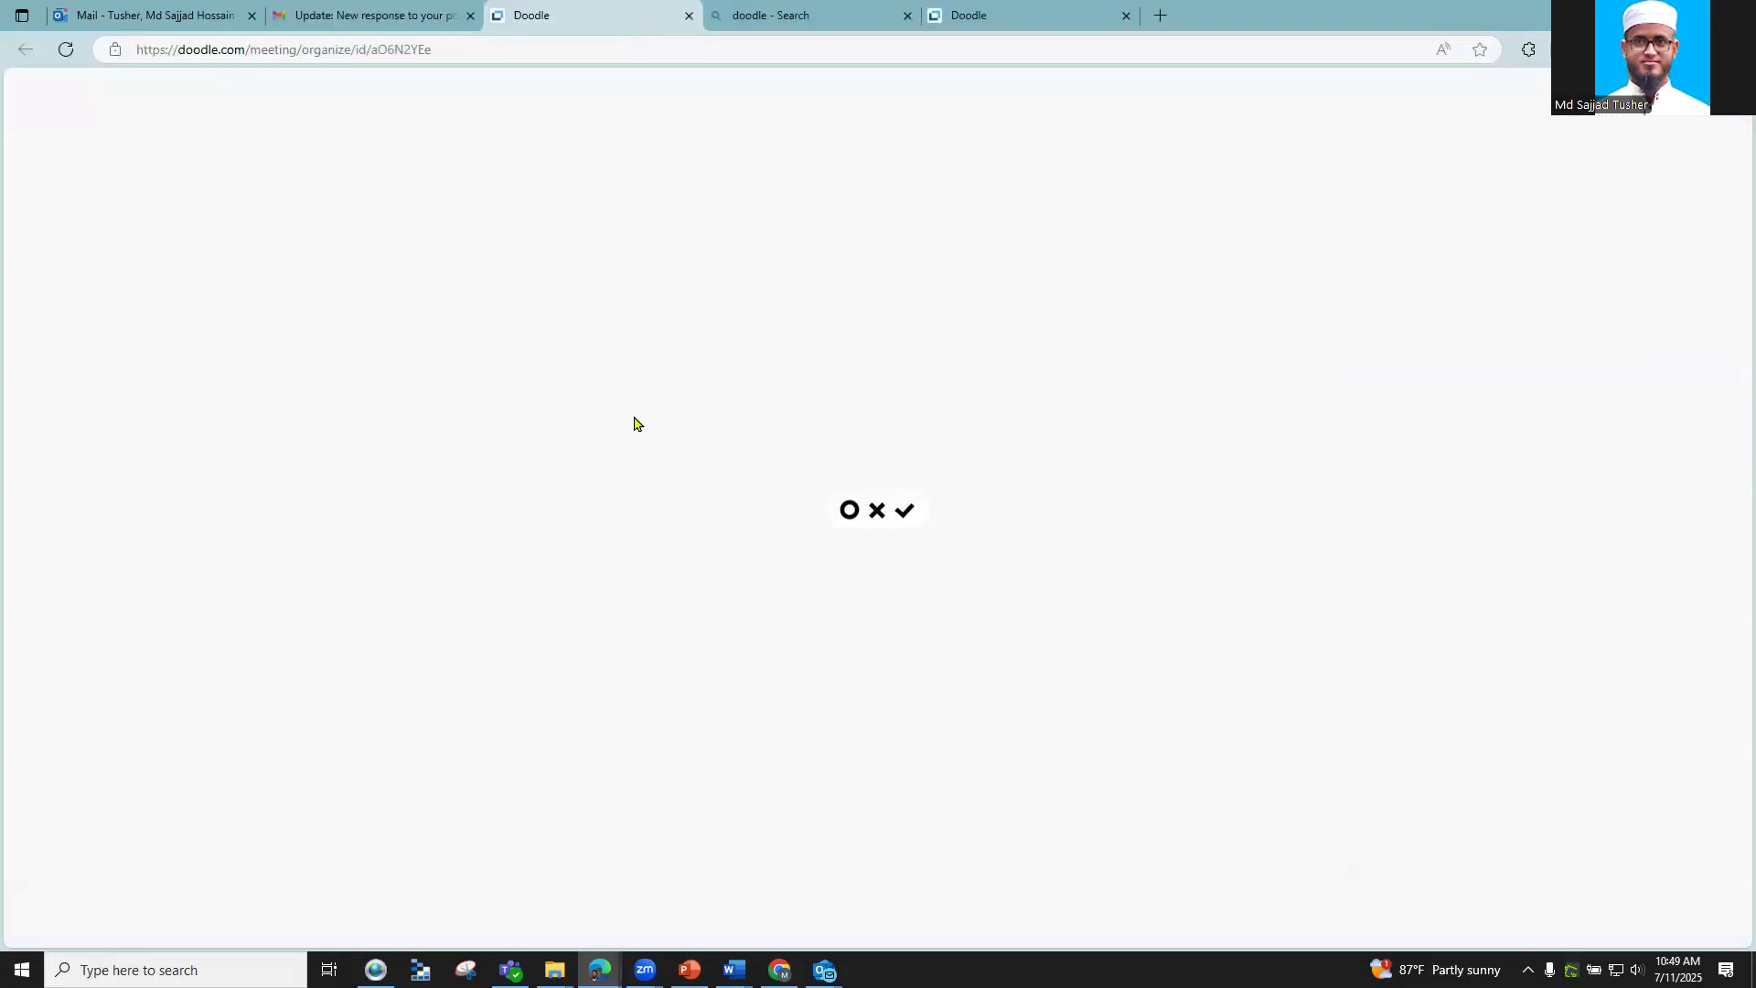
# Step: Scroll across the Availabilities grid comparing DDDDD's votes with the organizer's, then return to the top
pyautogui.scroll(-5, 654, 398)
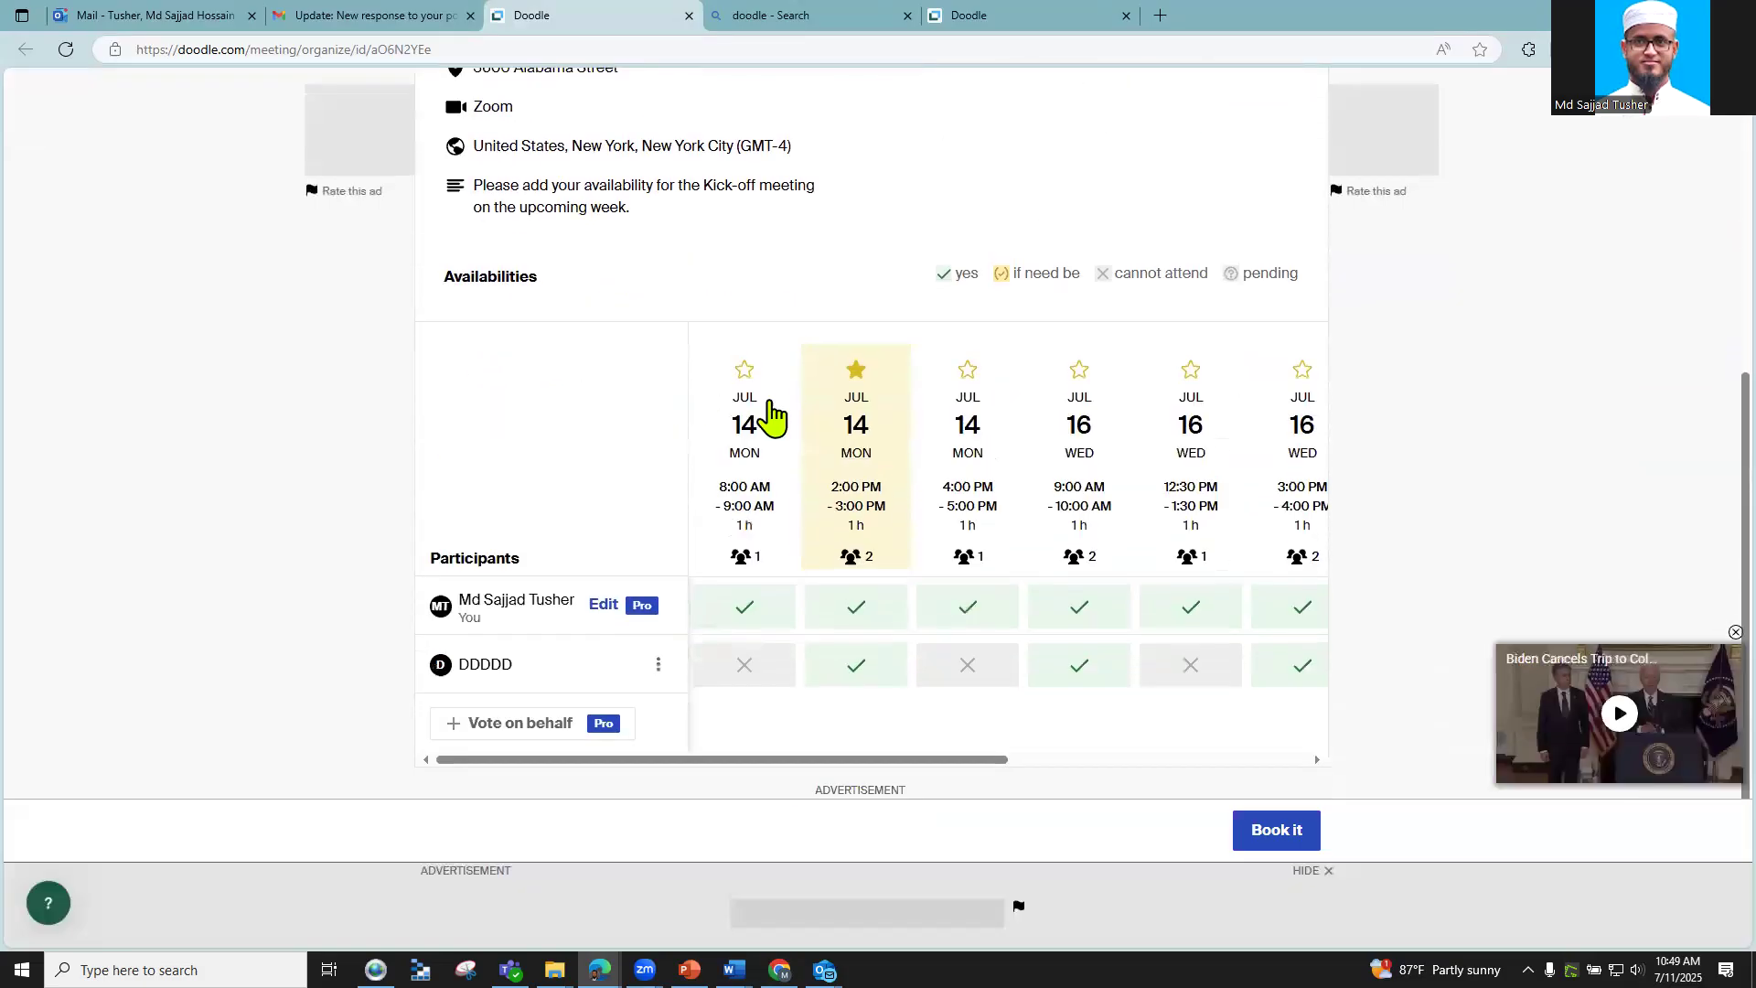
pyautogui.scroll(-1, 772, 416)
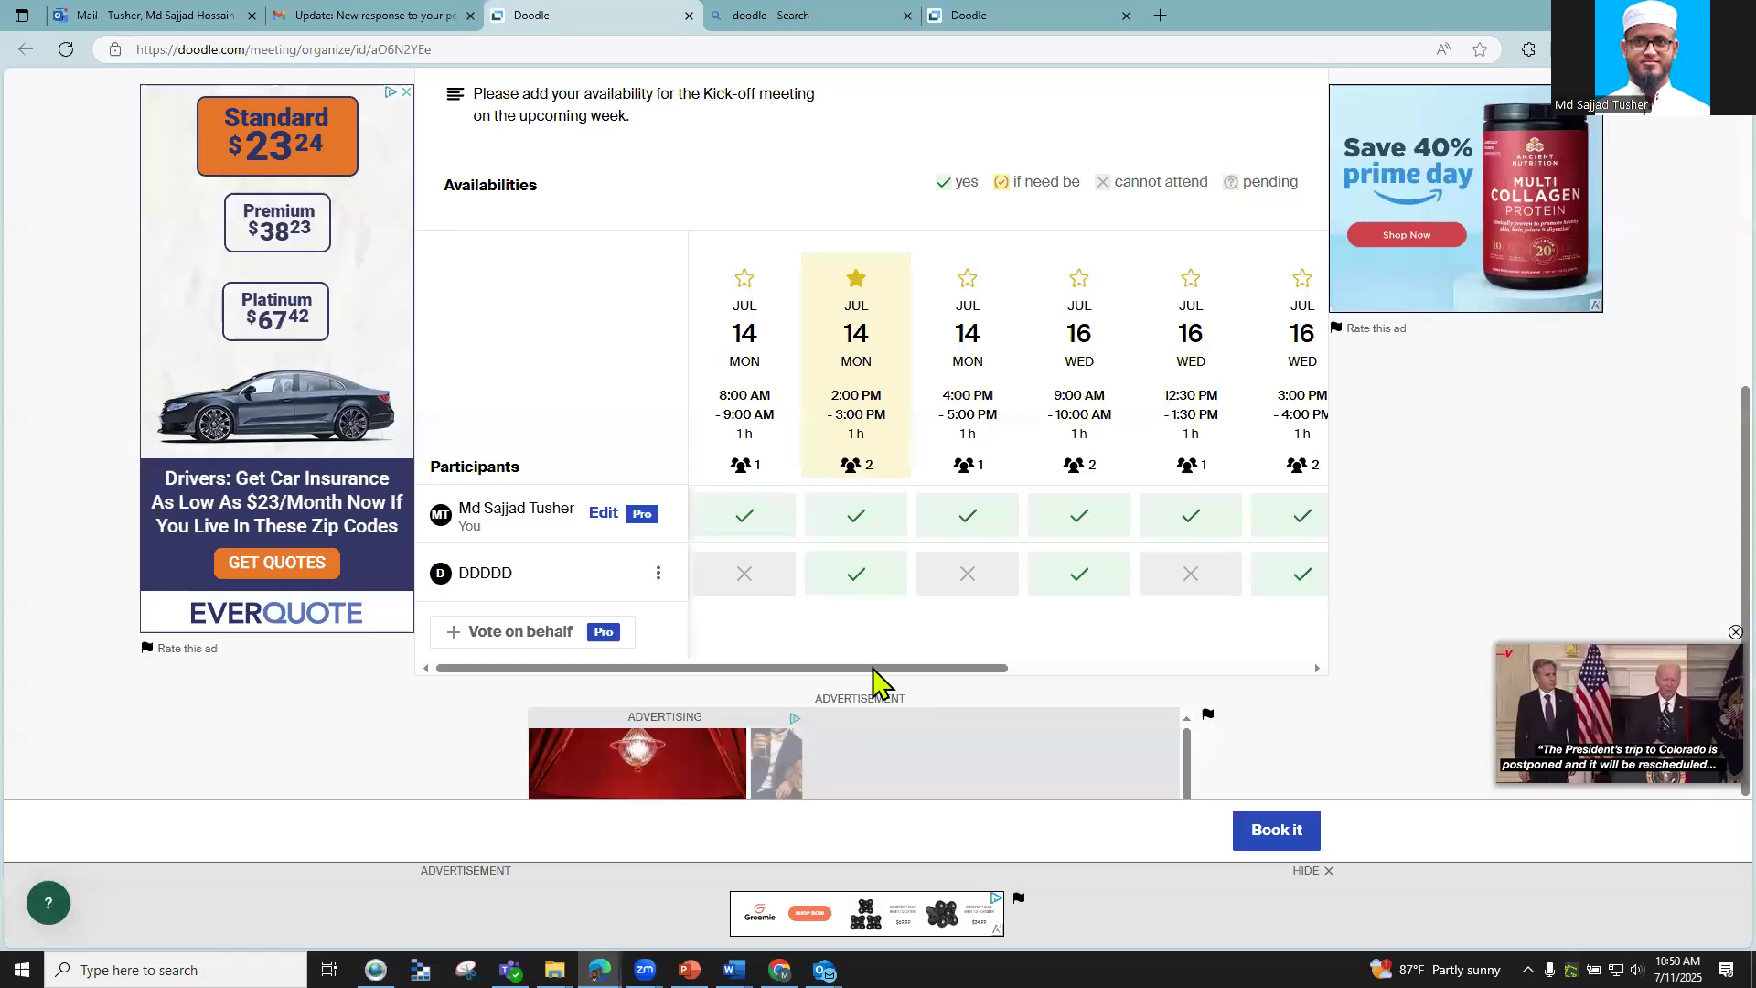
pyautogui.moveTo(893, 669); pyautogui.dragTo(714, 589)
pyautogui.scroll(-3, 713, 589)
pyautogui.scroll(5, 1189, 695)
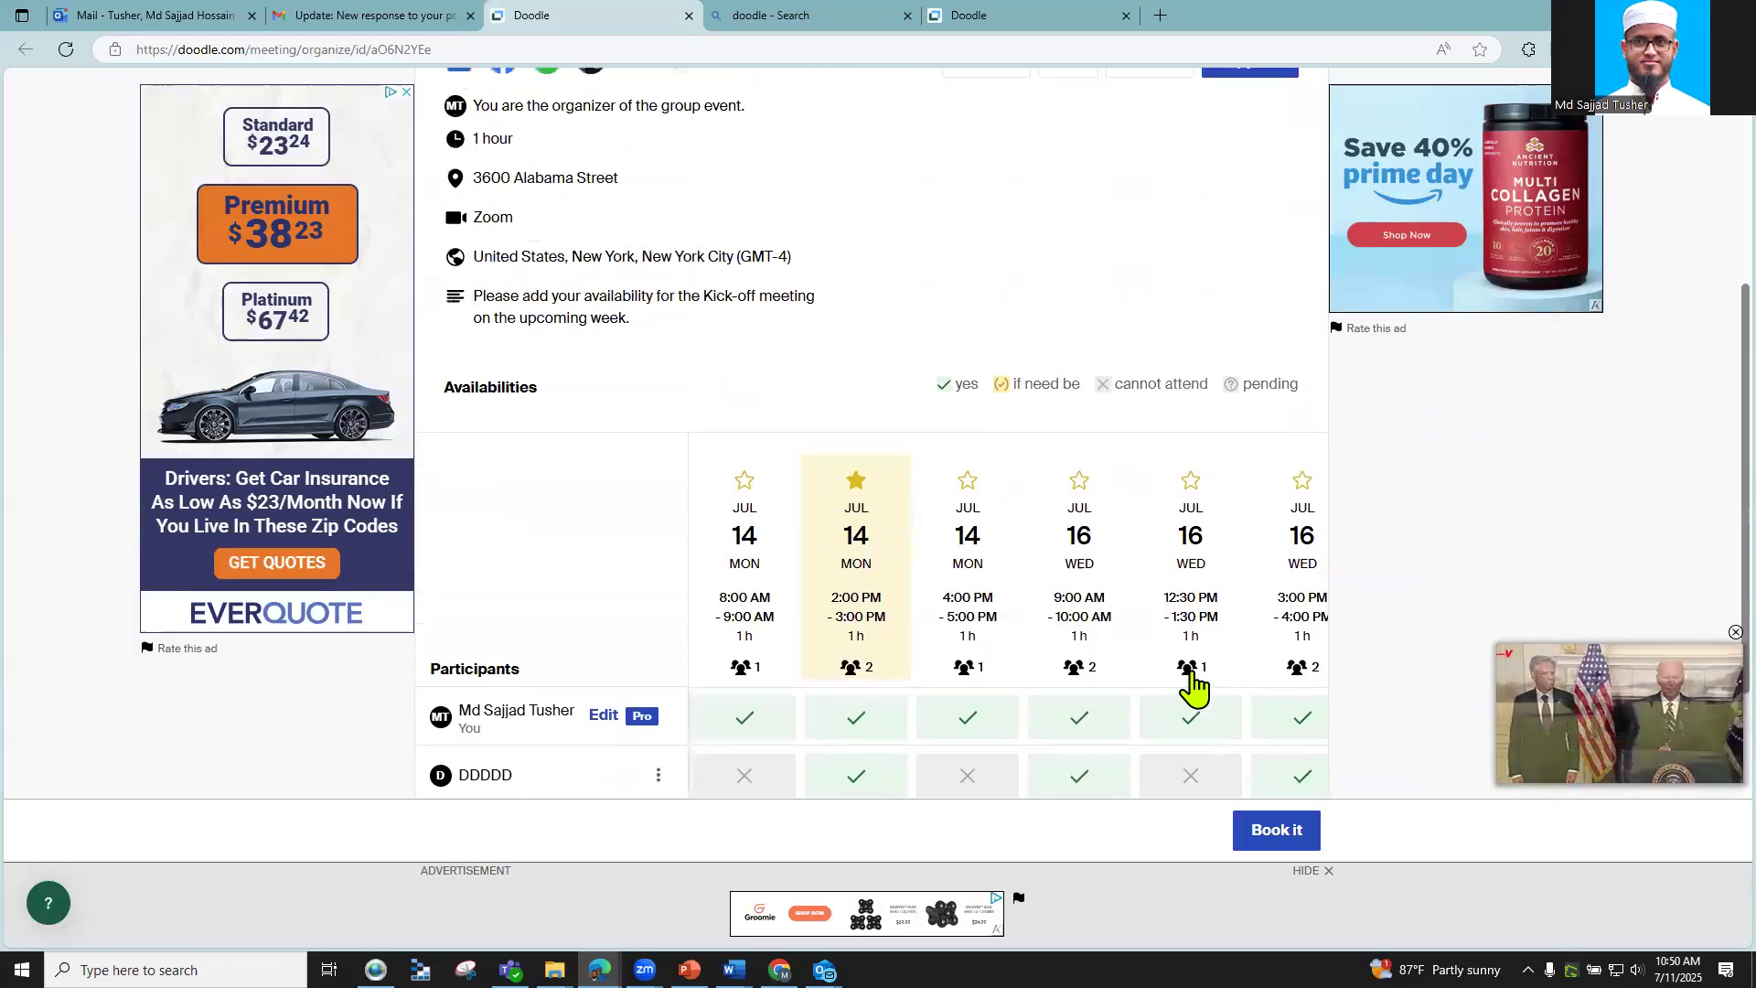
pyautogui.scroll(2, 1191, 686)
pyautogui.scroll(3, 943, 348)
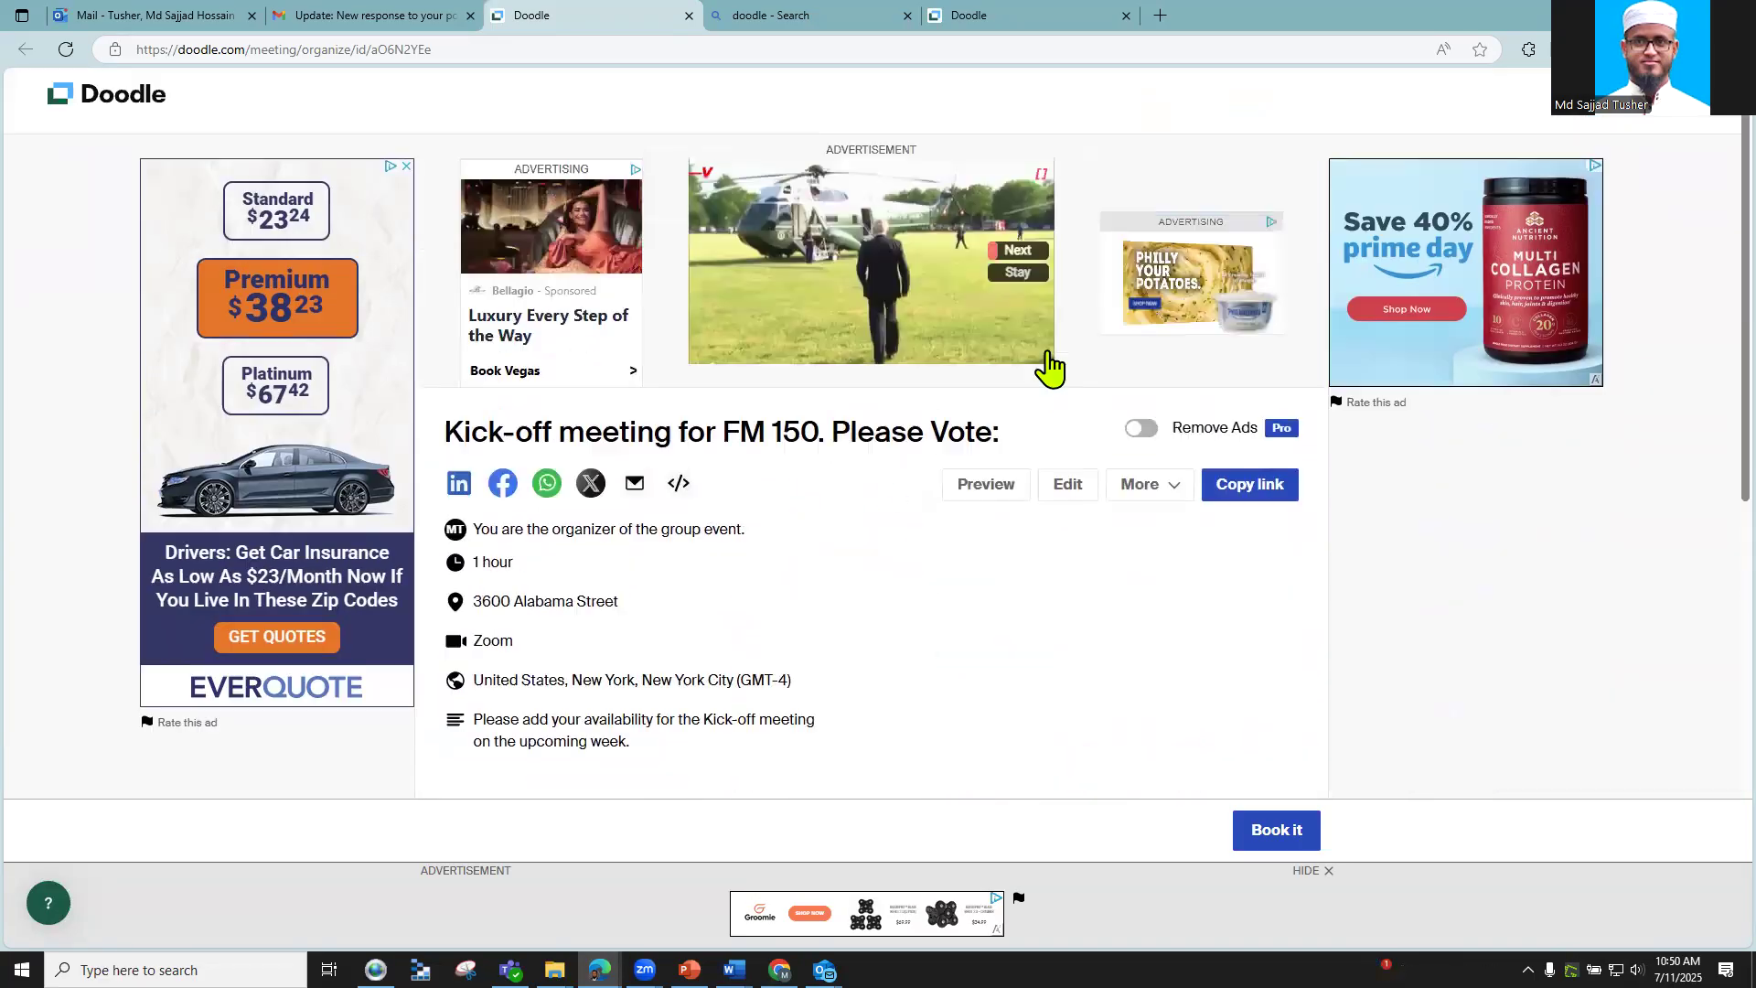